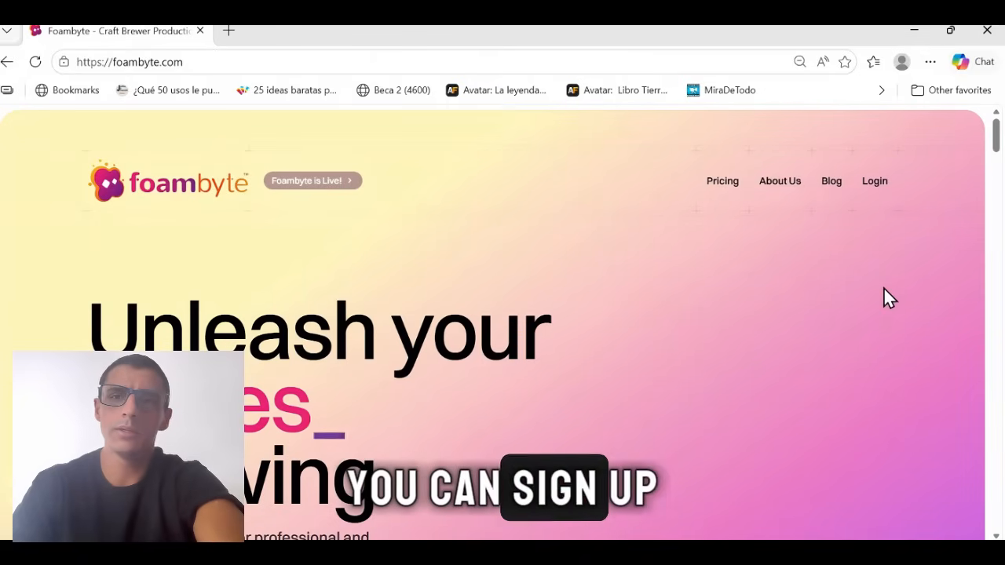
# Log in to the account and open the Recipe Studio.
pyautogui.click(878, 189)
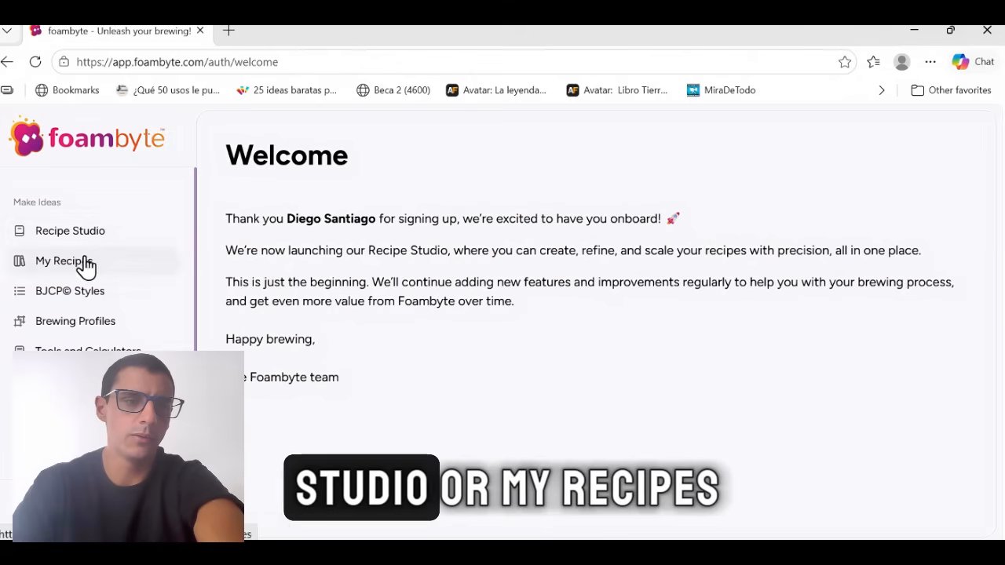
pyautogui.click(148, 241)
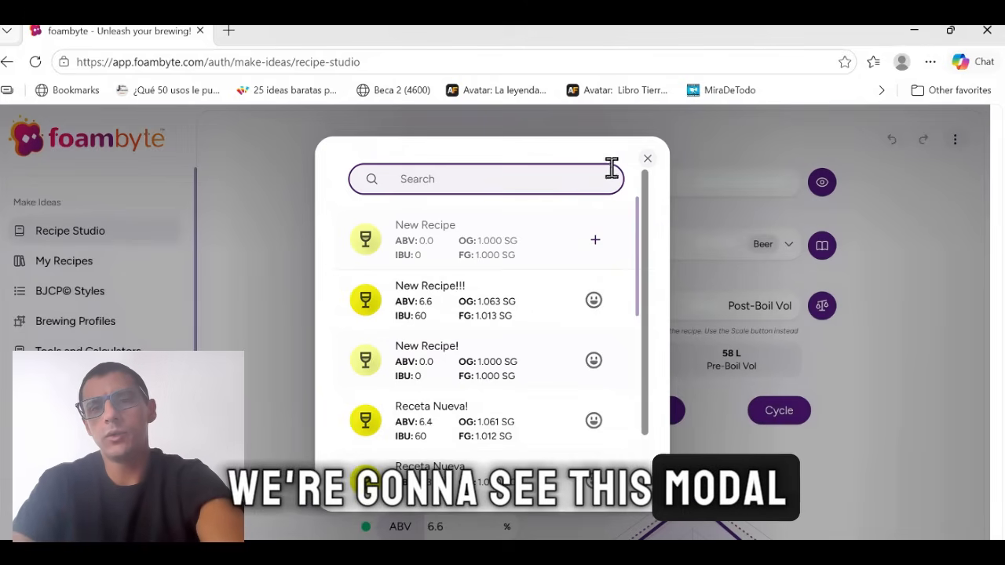
# Look through the saved and sample recipes offered in the recipe list.
pyautogui.moveTo(637, 214); pyautogui.dragTo(631, 333)
pyautogui.scroll(-5, 540, 337)
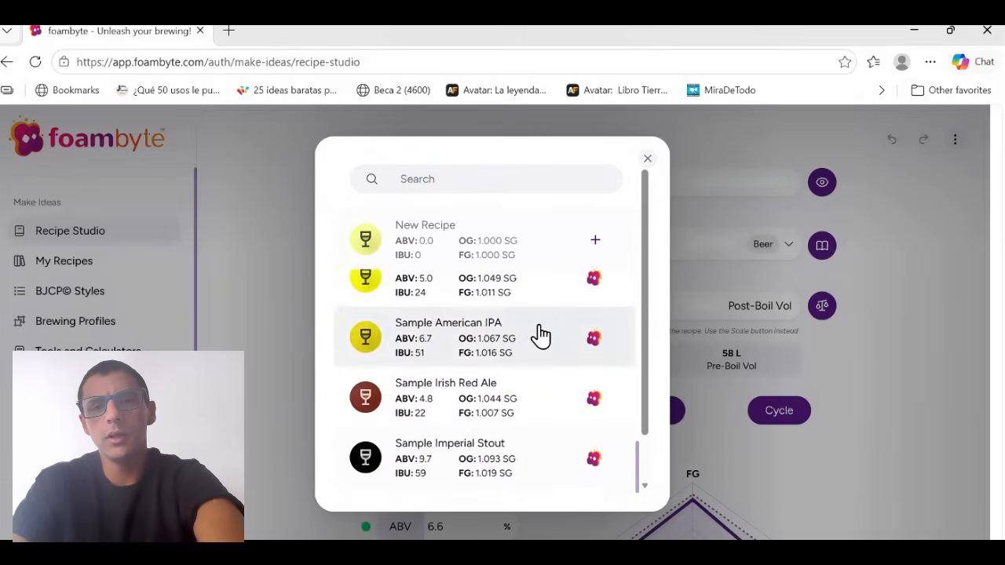
pyautogui.scroll(2, 540, 336)
pyautogui.scroll(-2, 541, 336)
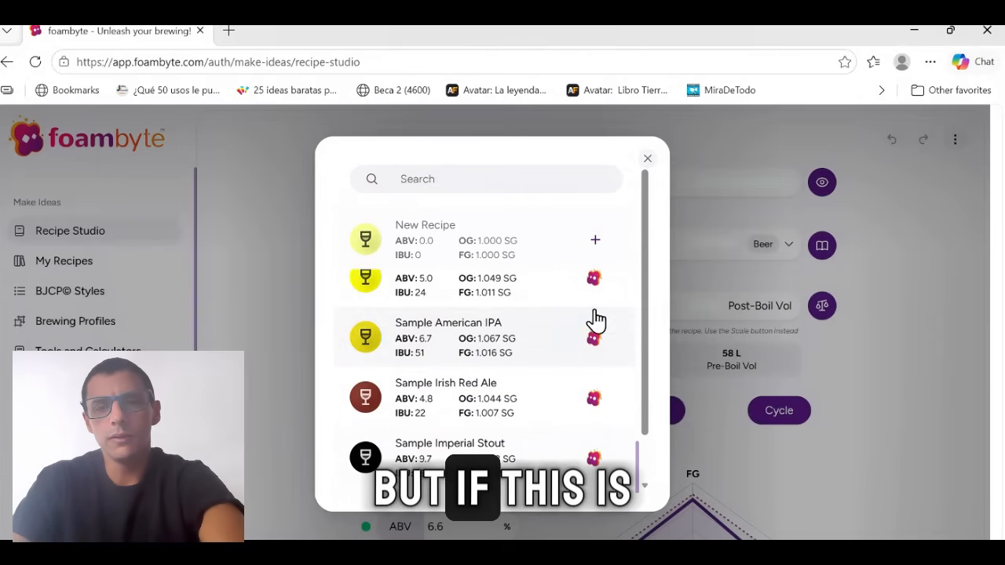
pyautogui.scroll(3, 572, 360)
pyautogui.scroll(-2, 572, 360)
pyautogui.scroll(-1, 572, 360)
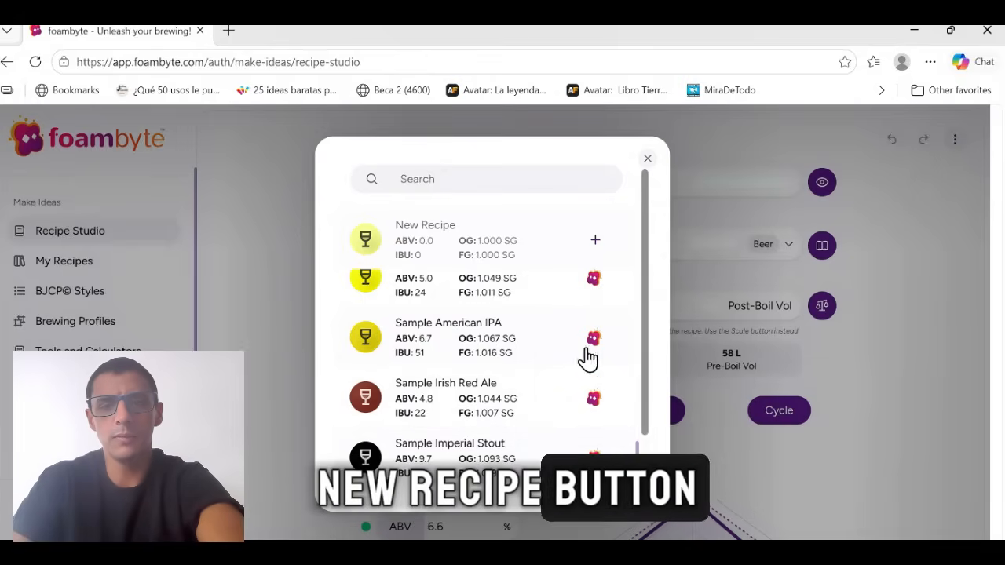
pyautogui.scroll(-2, 550, 402)
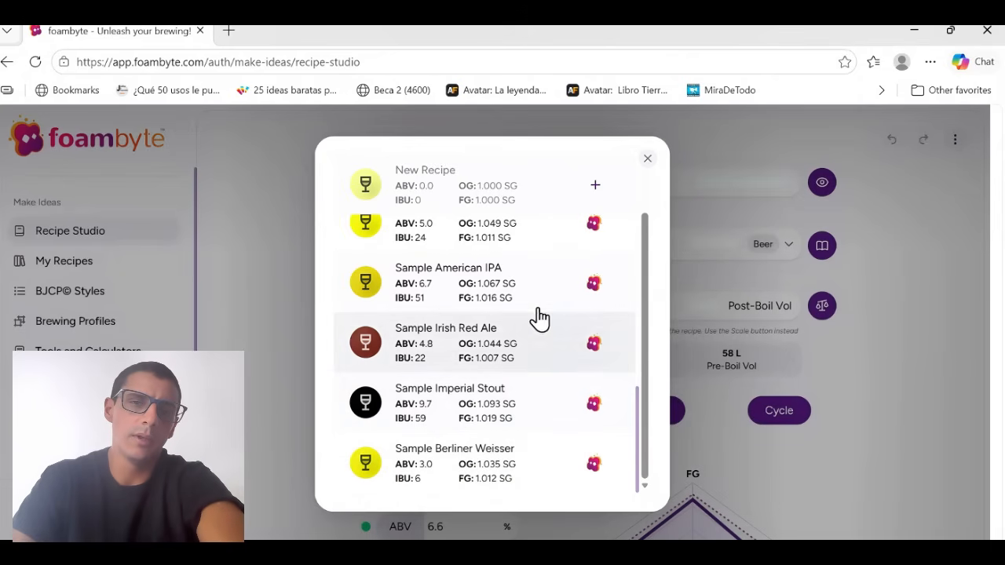
pyautogui.scroll(2, 505, 370)
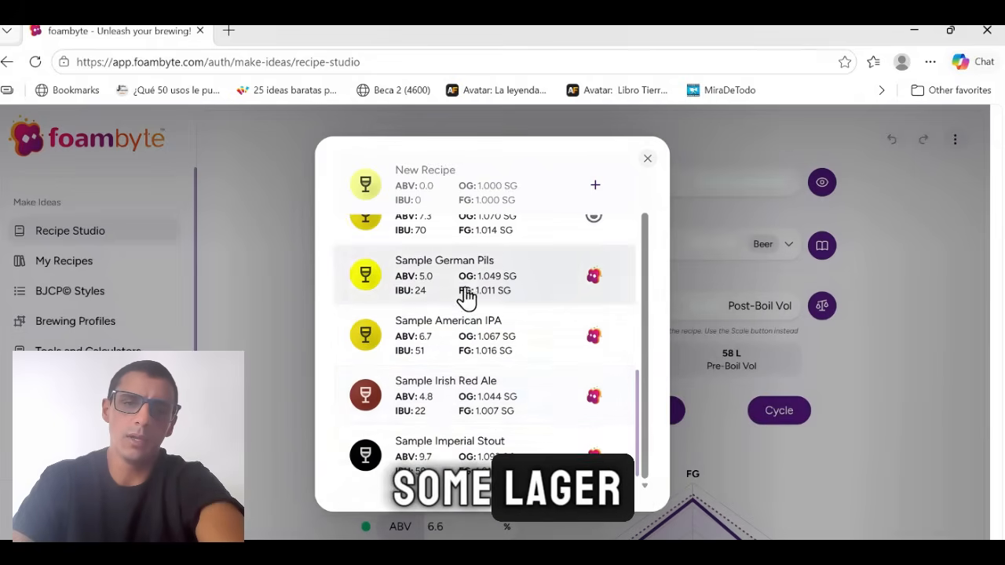
pyautogui.scroll(-1, 494, 277)
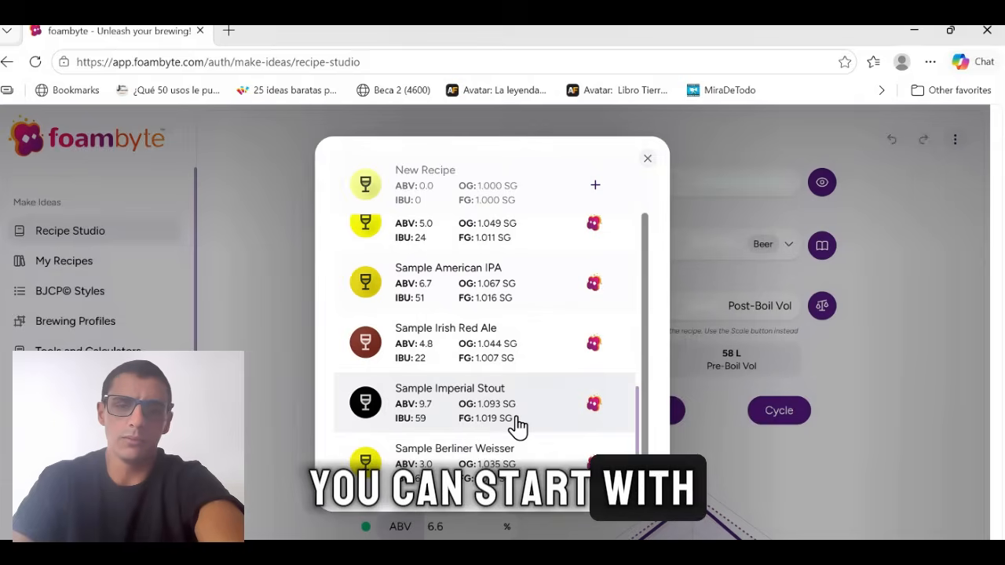
pyautogui.scroll(9, 539, 417)
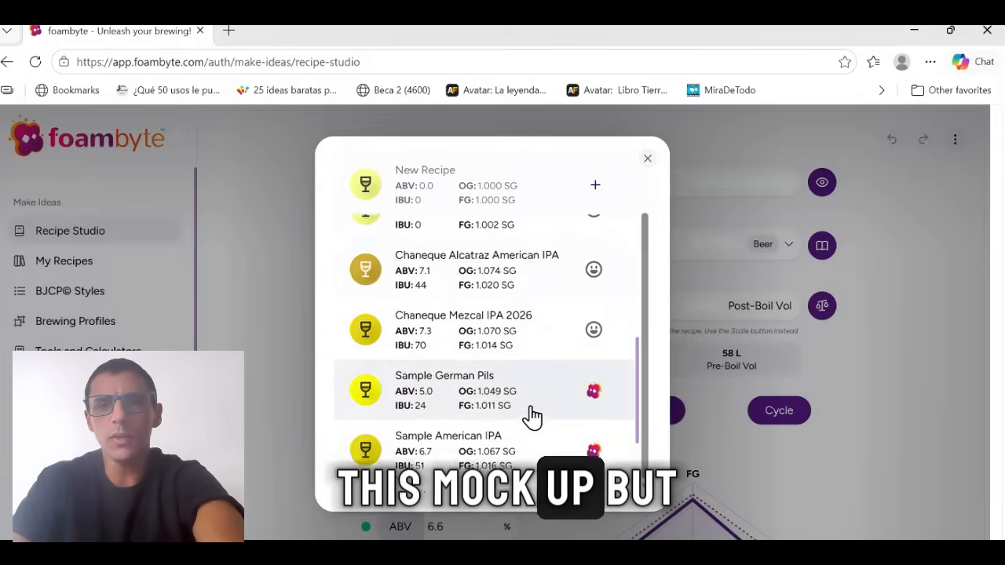
pyautogui.scroll(-1, 532, 415)
pyautogui.scroll(4, 532, 415)
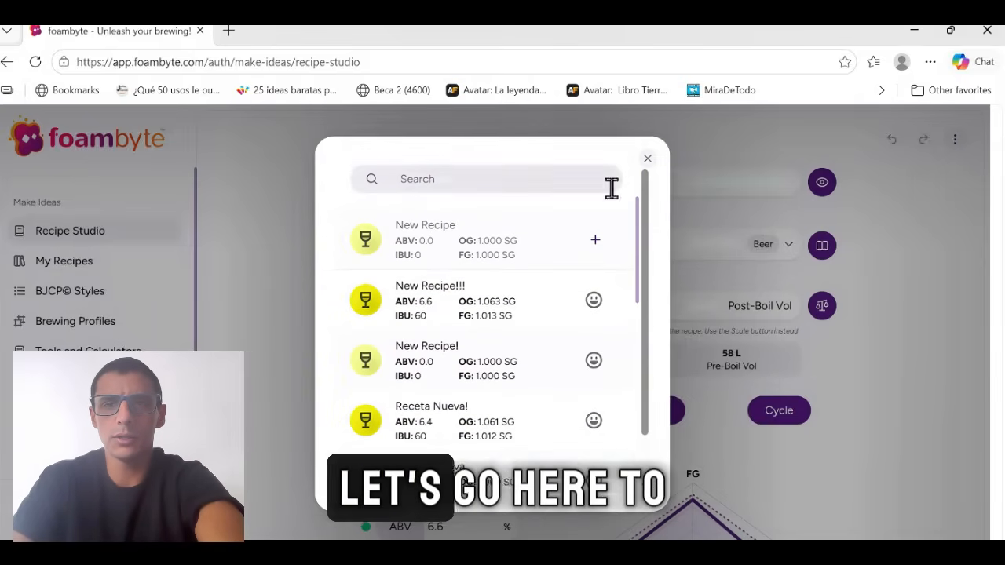
# Start a new blank recipe and name it "New Recipe!!!!".
pyautogui.click(597, 246)
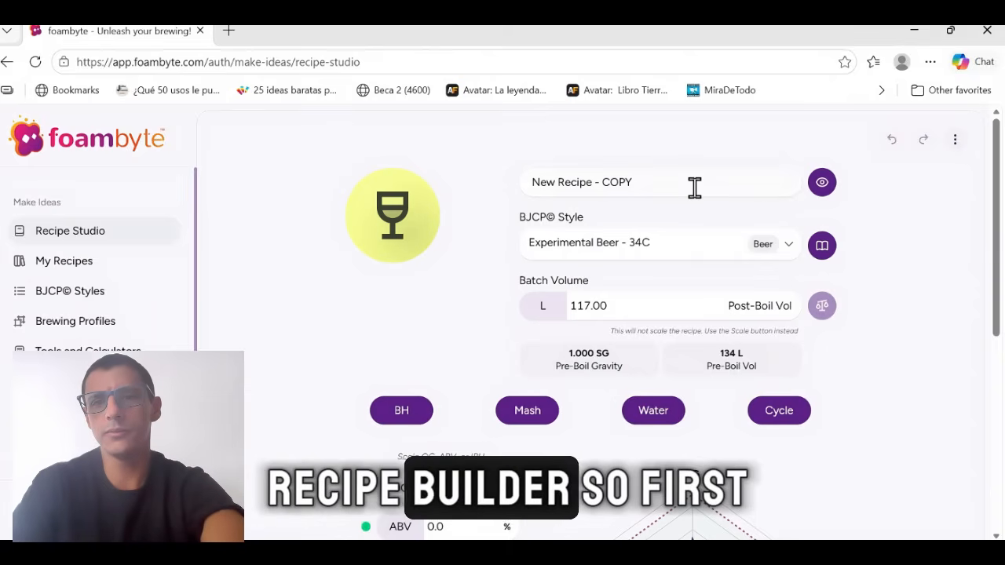
pyautogui.moveTo(695, 187); pyautogui.dragTo(538, 187)
pyautogui.press('BackSpace')
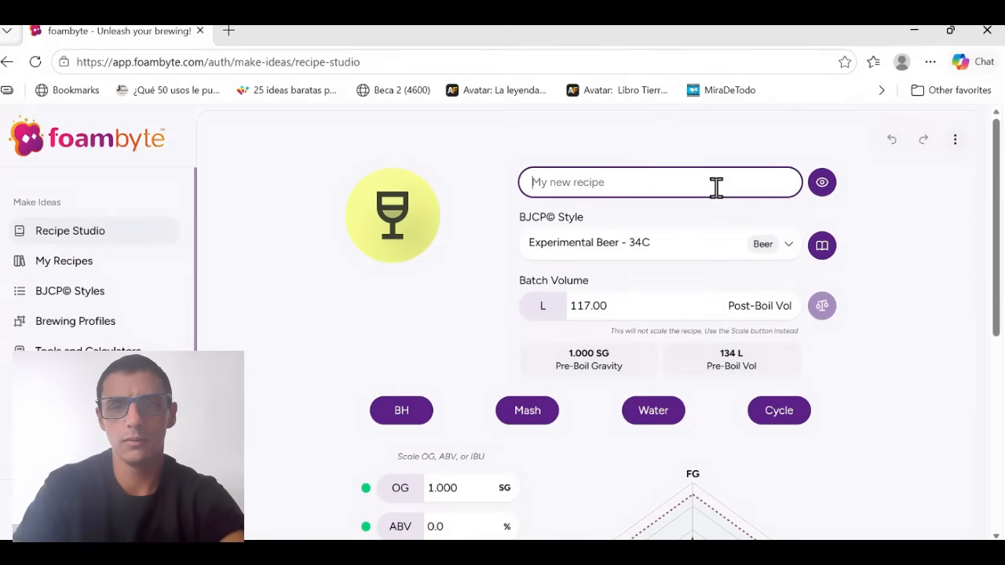
pyautogui.write('New ')
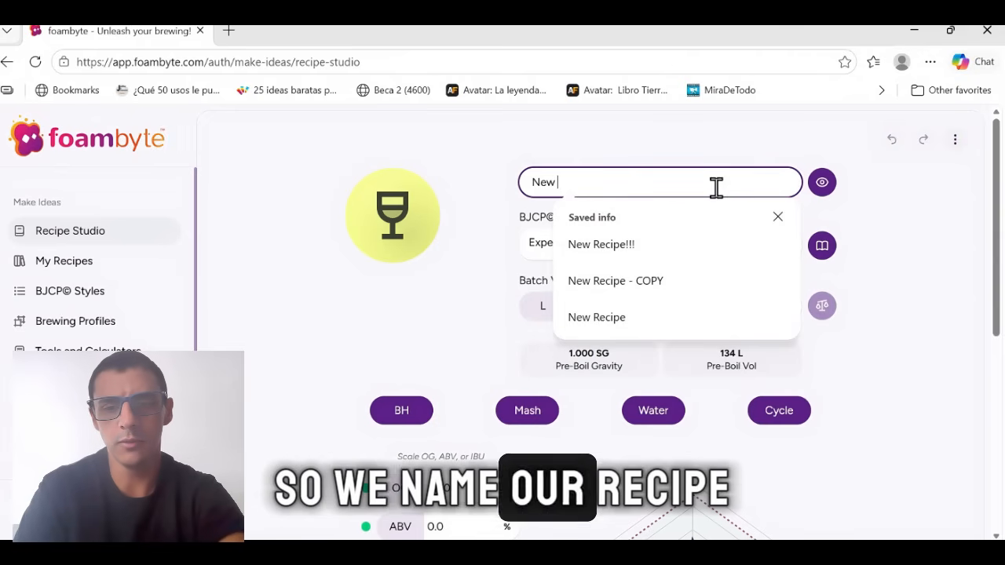
pyautogui.write('Recipe!!!!')
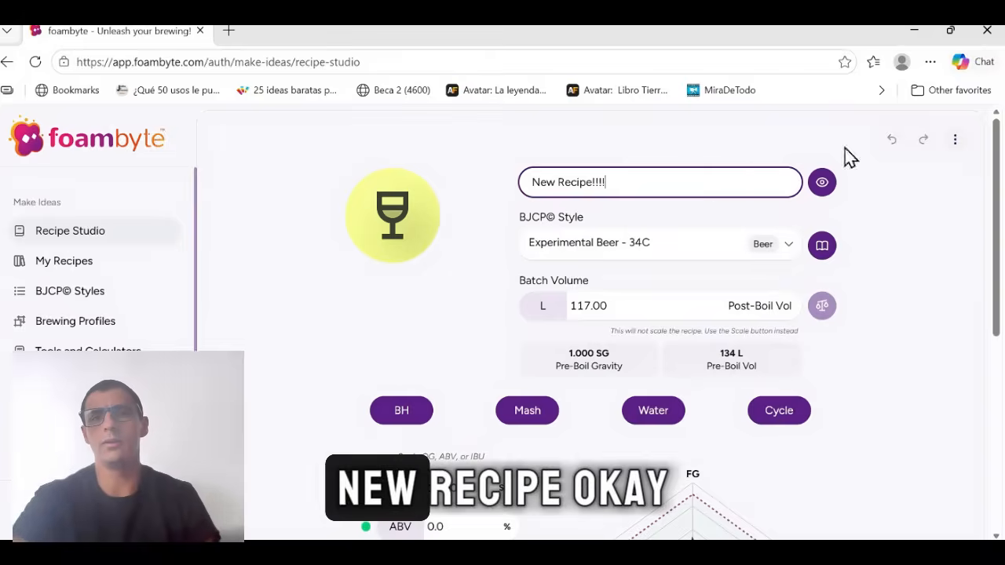
pyautogui.click(919, 242)
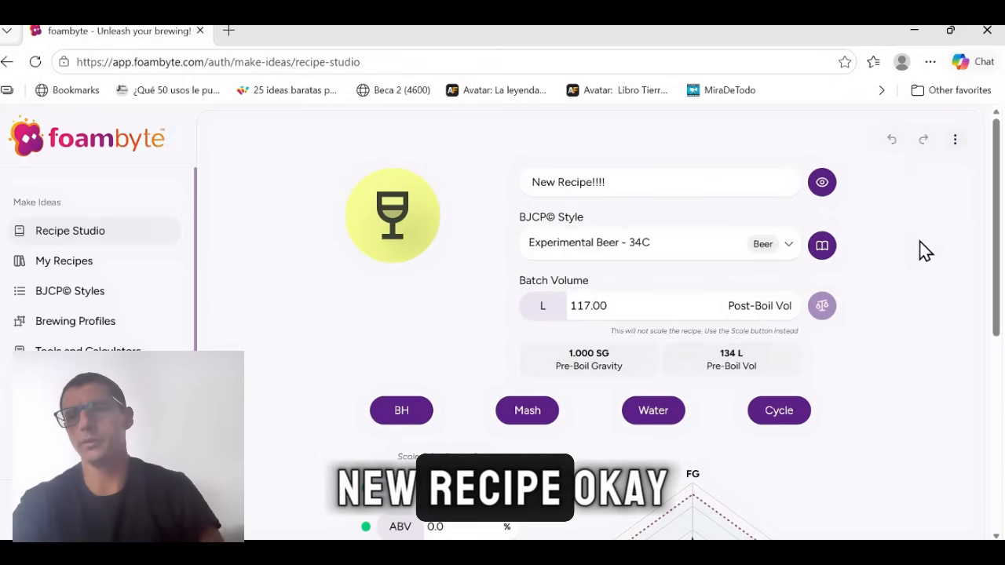
# Set the recipe's BJCP style to American IPA - 21A.
pyautogui.click(723, 250)
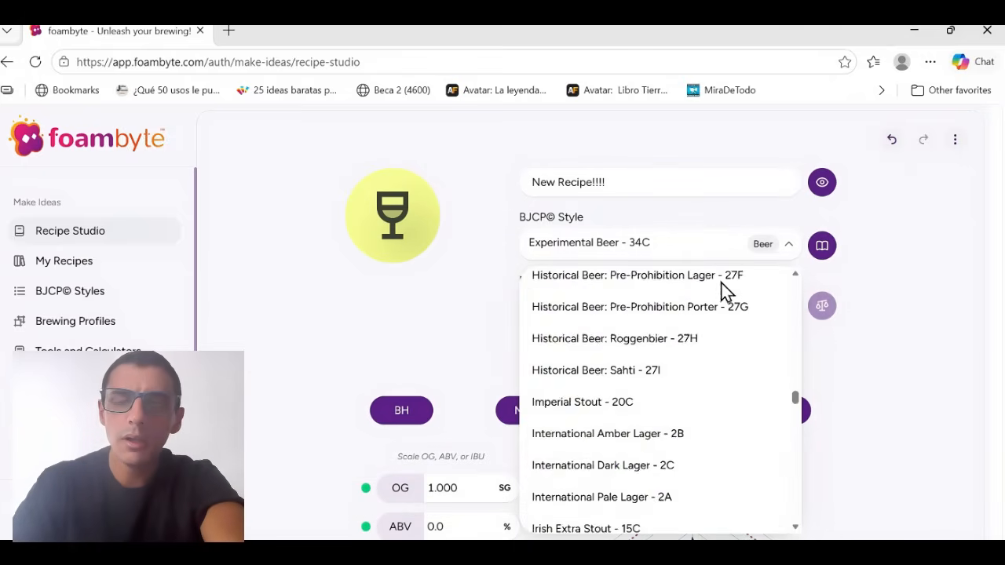
pyautogui.scroll(8, 702, 437)
pyautogui.scroll(9, 706, 432)
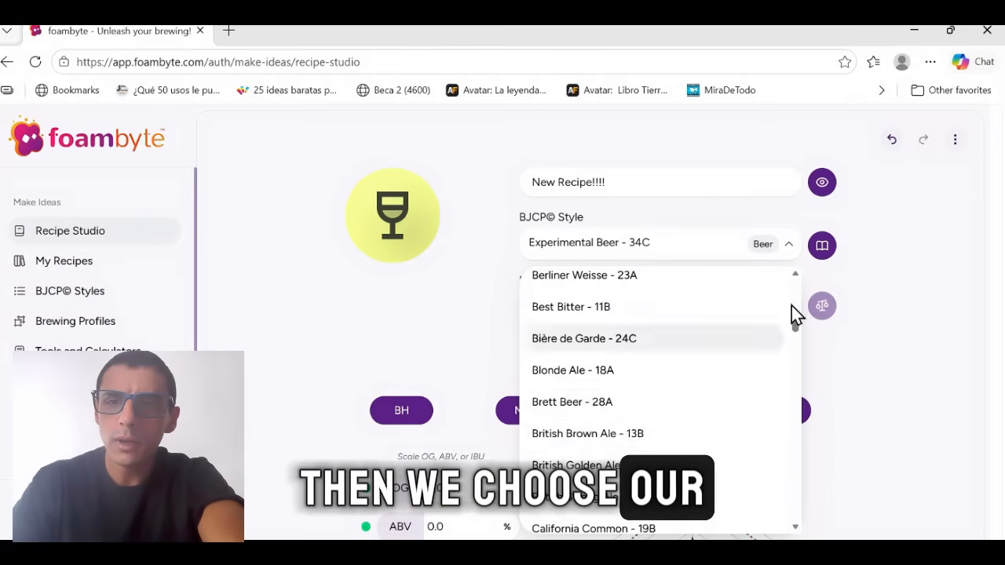
pyautogui.moveTo(795, 328); pyautogui.dragTo(801, 275)
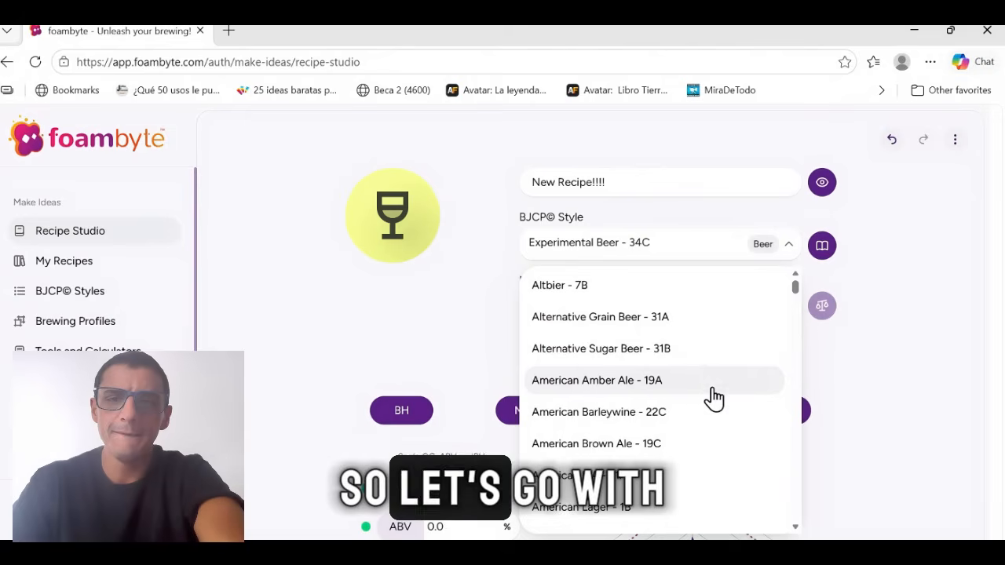
pyautogui.scroll(-1, 712, 400)
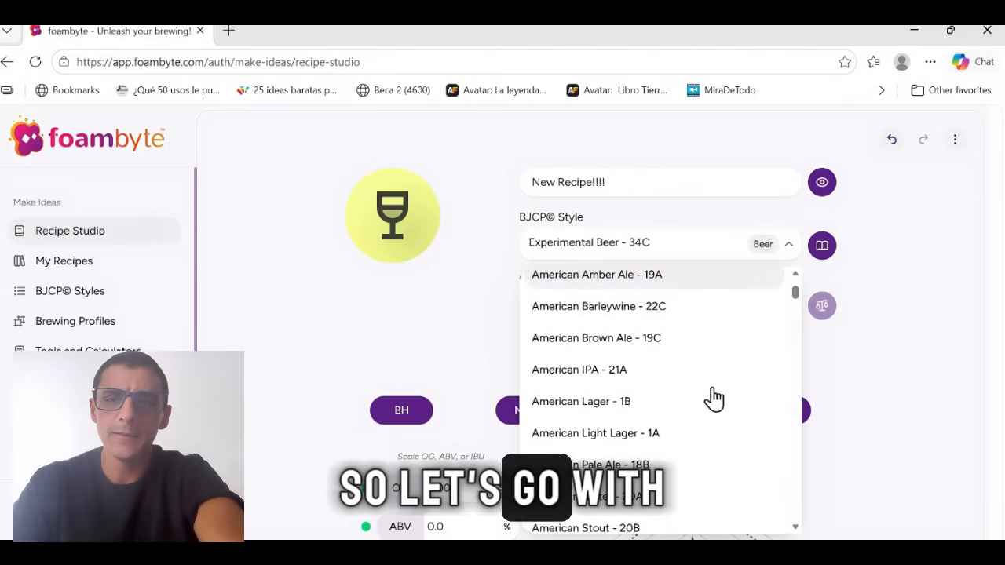
pyautogui.click(668, 373)
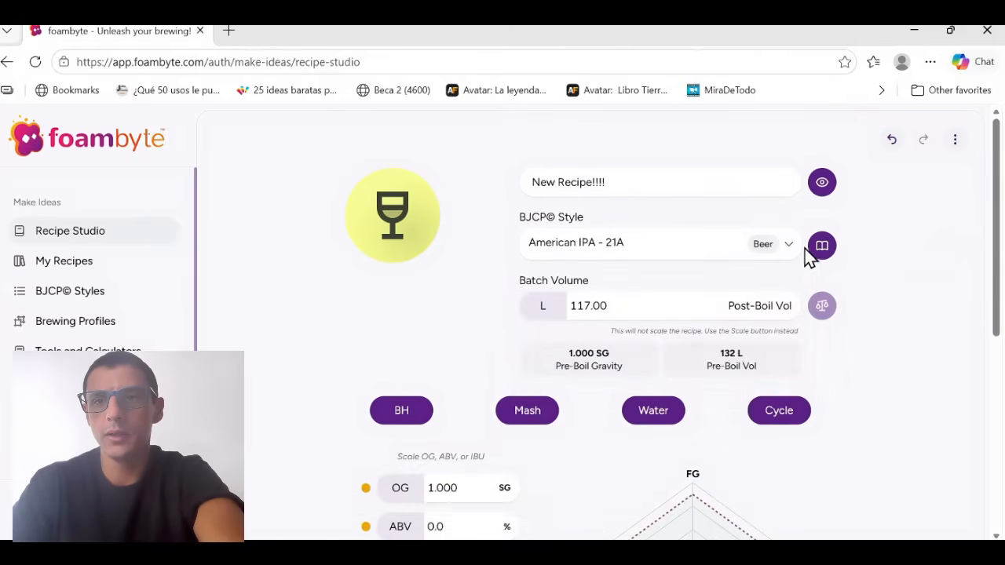
# Review the BJCP style details for the selected style, including aroma, appearance and flavor, and close them.
pyautogui.click(820, 252)
pyautogui.scroll(-5, 529, 330)
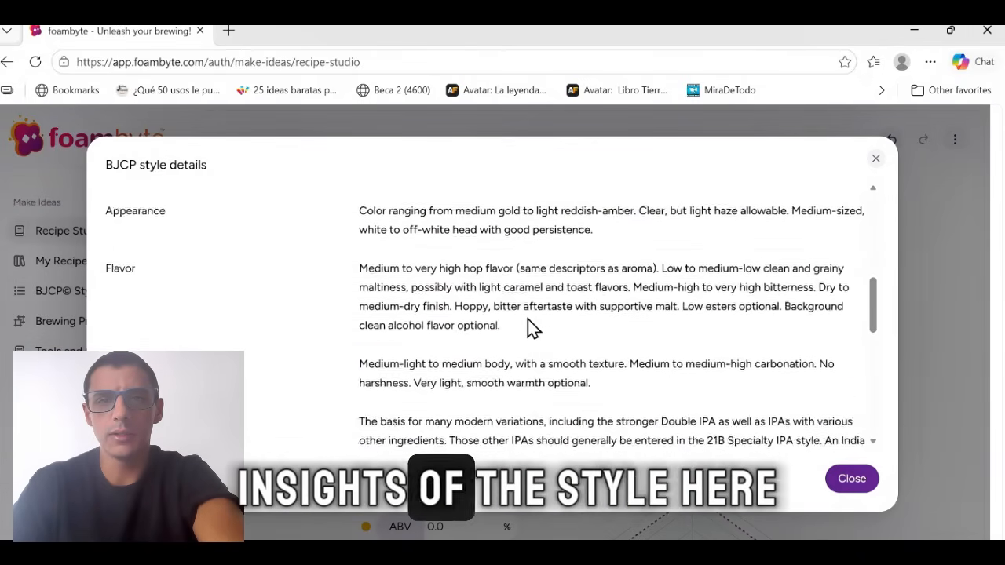
pyautogui.scroll(5, 528, 329)
pyautogui.scroll(-5, 531, 330)
pyautogui.scroll(1, 532, 330)
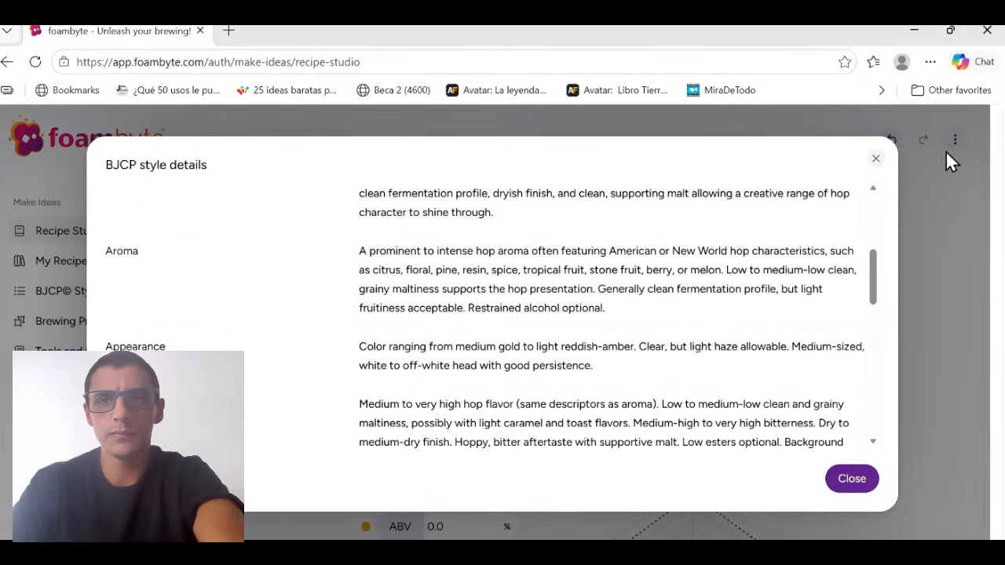
pyautogui.click(875, 163)
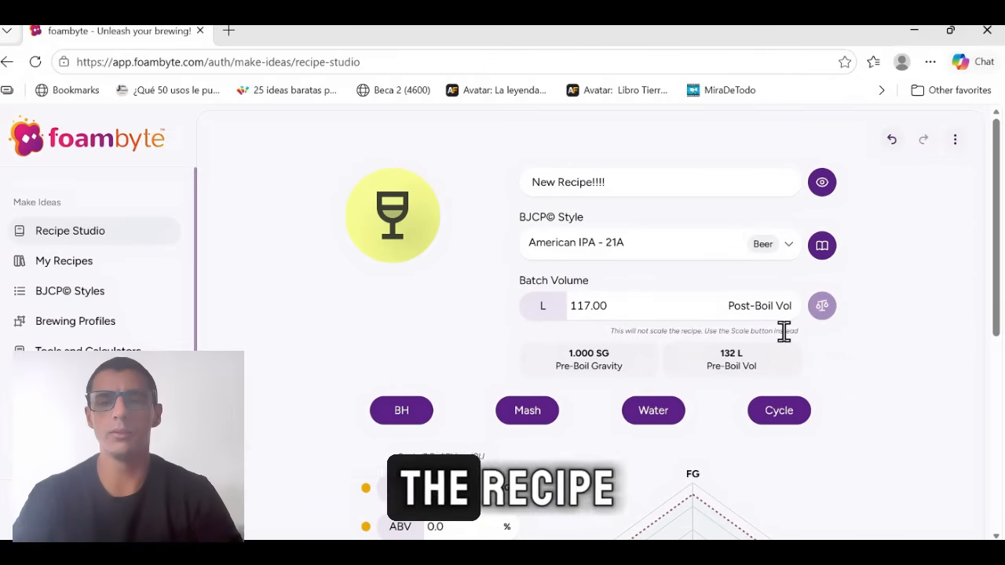
# Set the recipe's post-boil batch volume to 50 L.
pyautogui.click(692, 309)
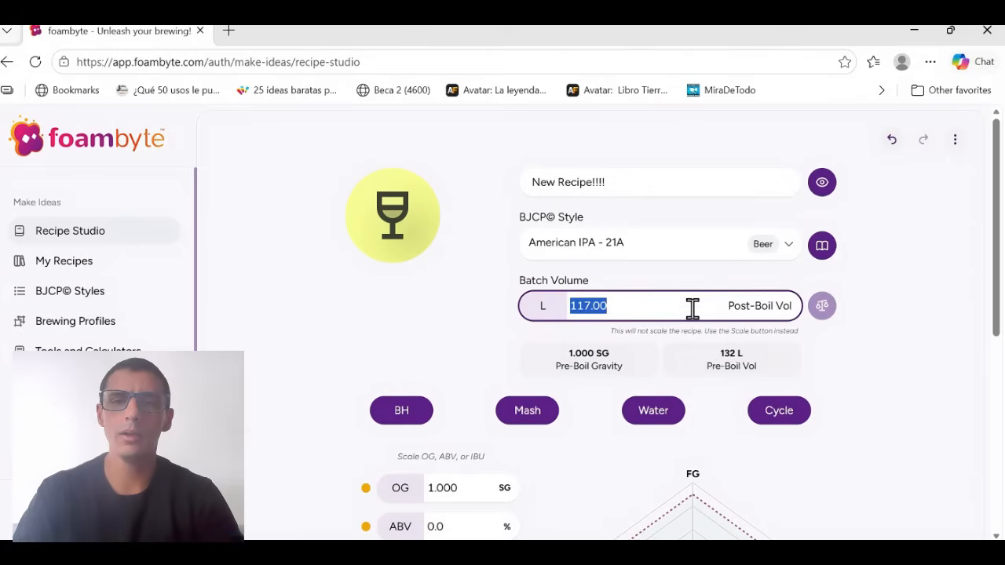
pyautogui.press('BackSpace')
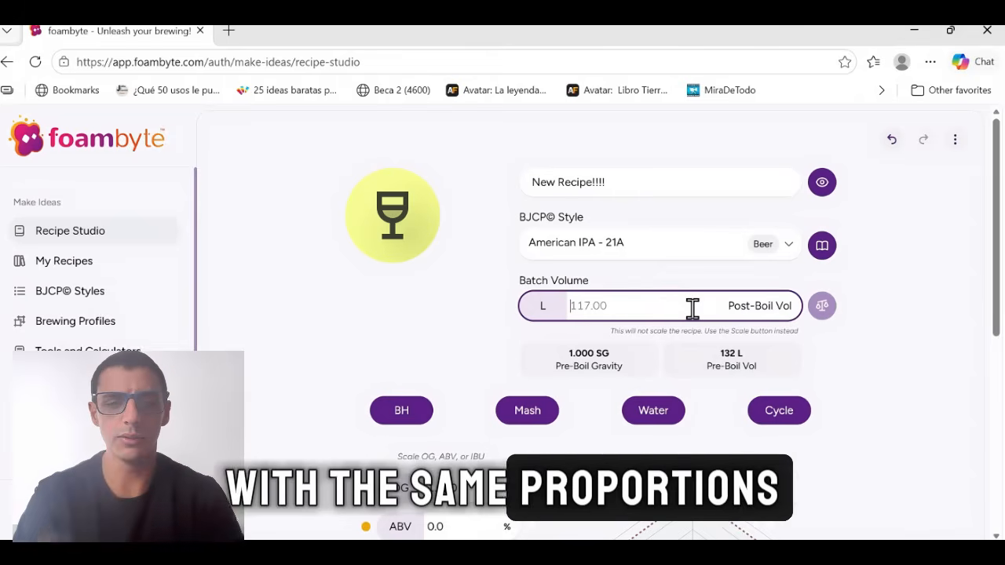
pyautogui.write('50')
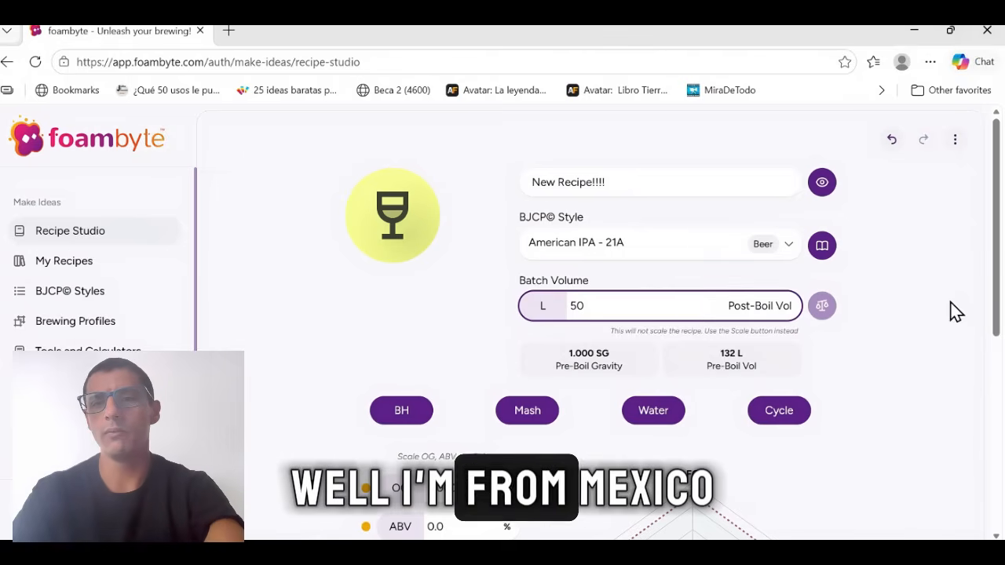
pyautogui.click(887, 310)
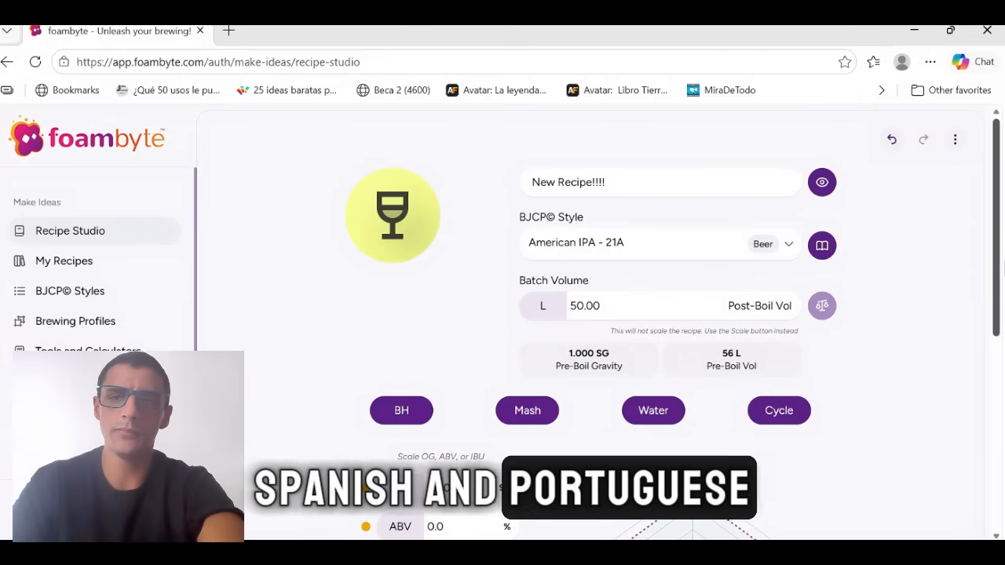
# Examine the recipe's OG, ABV, IBU, FG and color values along with the style comparison chart.
pyautogui.moveTo(999, 269); pyautogui.dragTo(992, 353)
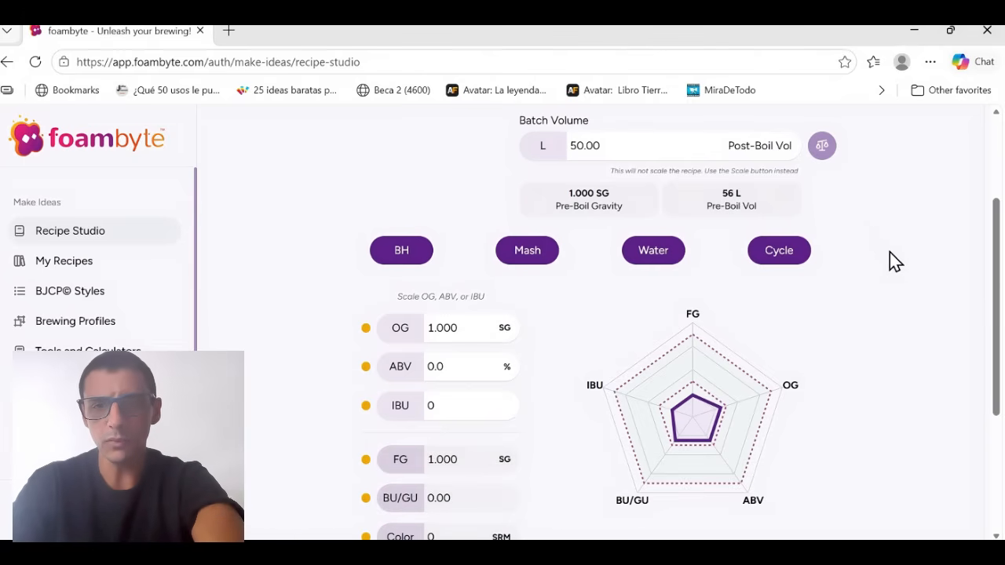
pyautogui.scroll(-1, 889, 252)
pyautogui.scroll(1, 889, 252)
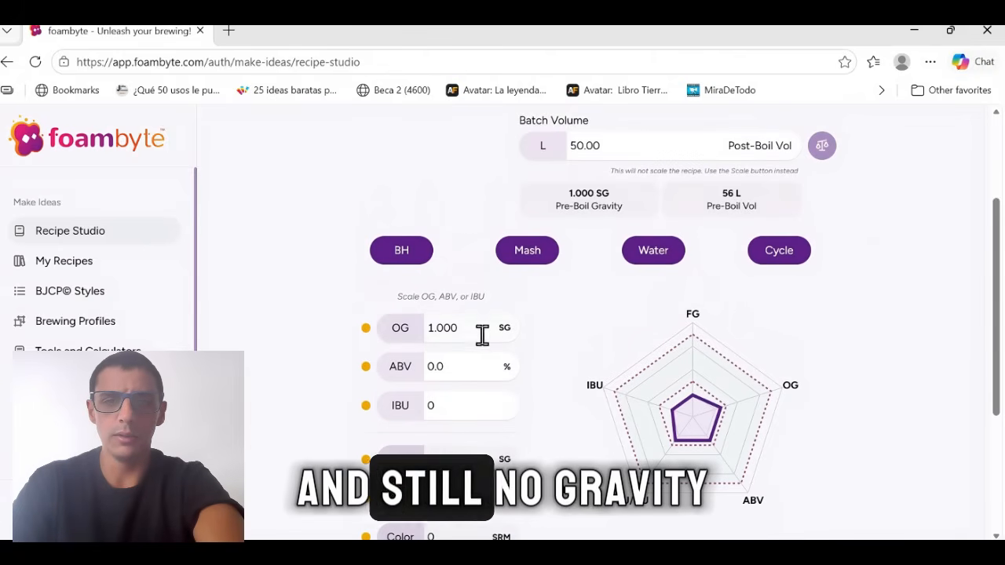
pyautogui.scroll(-4, 486, 333)
pyautogui.scroll(8, 492, 341)
pyautogui.scroll(-4, 491, 346)
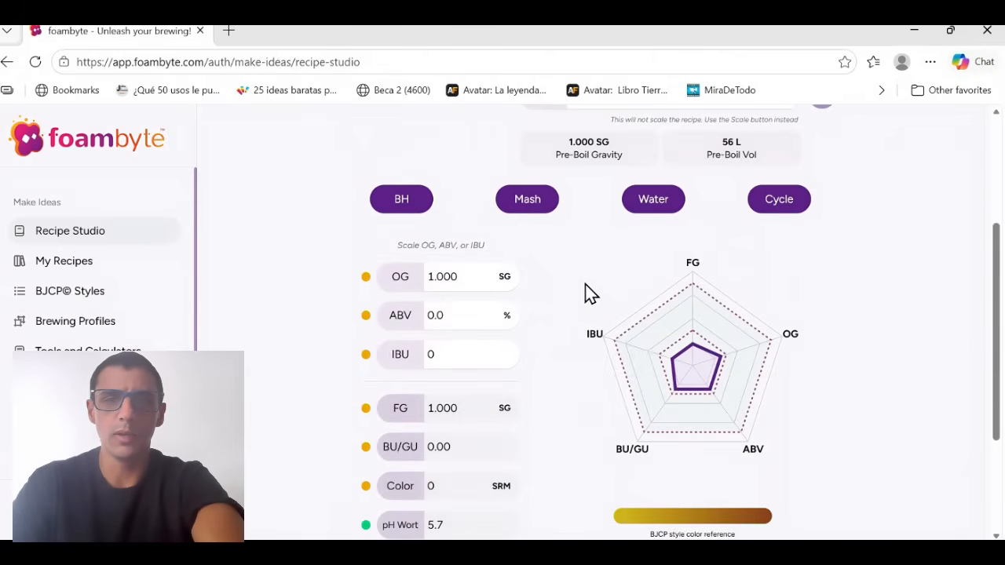
# Open the recipe's brewhouse system profile, browse the available brew systems and choose Direct Fire Steel Mash Tun.
pyautogui.click(405, 201)
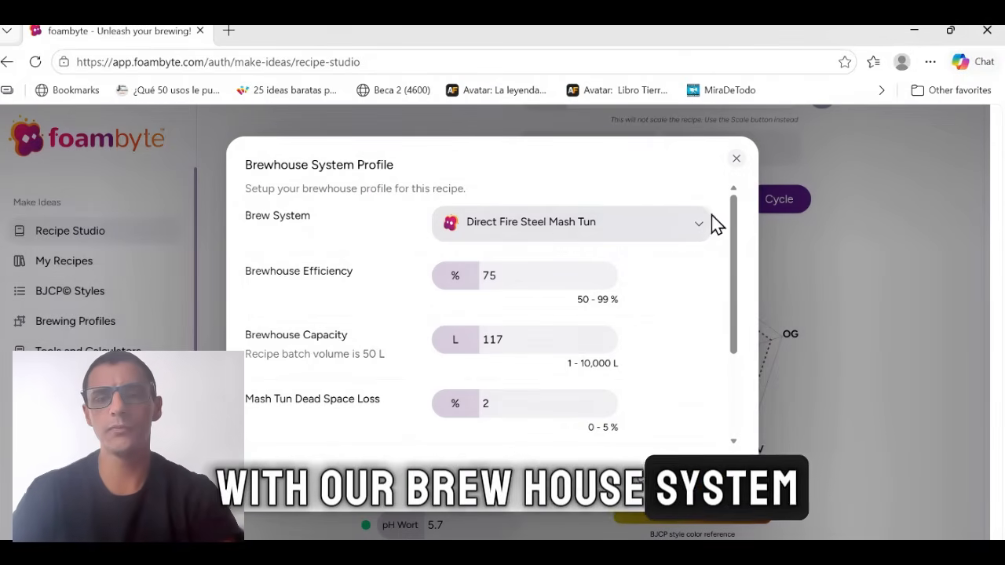
pyautogui.click(561, 236)
pyautogui.scroll(1, 574, 359)
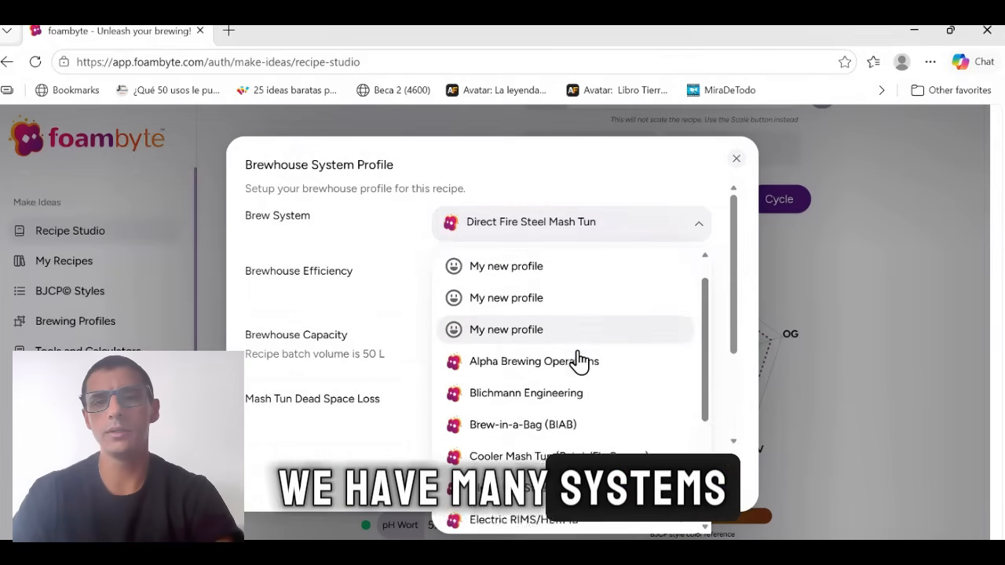
pyautogui.scroll(-3, 579, 359)
pyautogui.scroll(3, 634, 385)
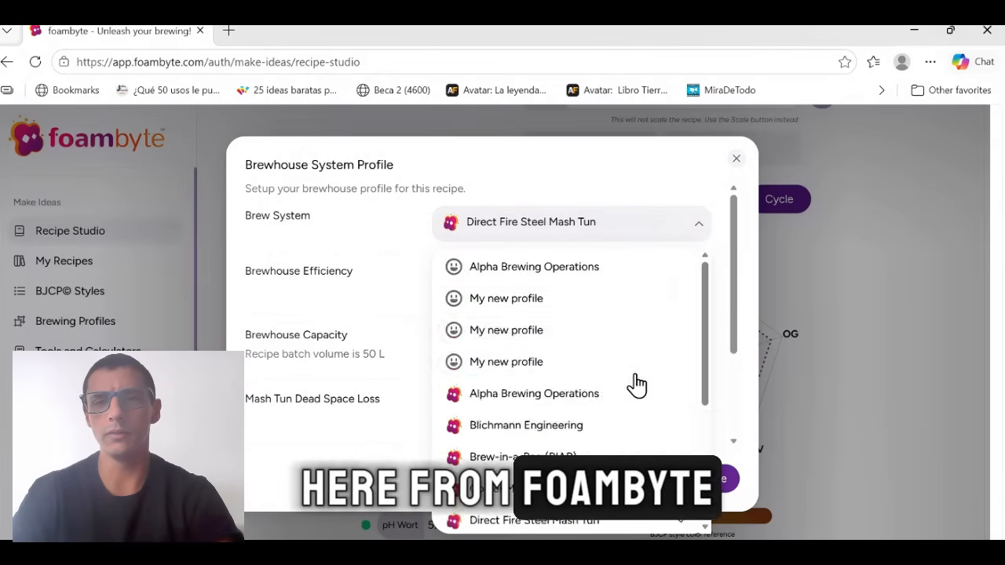
pyautogui.scroll(-1, 633, 383)
pyautogui.scroll(1, 625, 376)
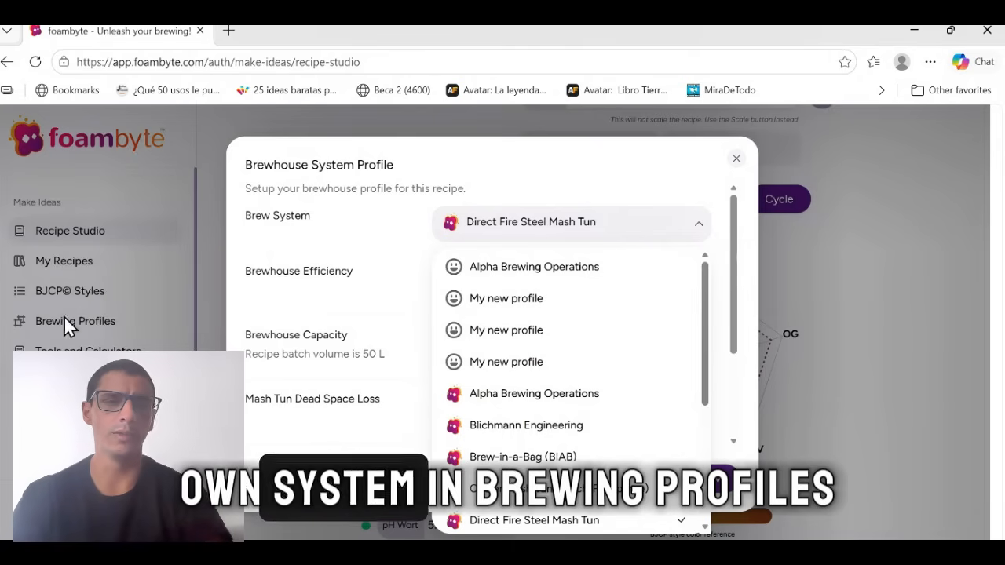
pyautogui.scroll(-3, 566, 338)
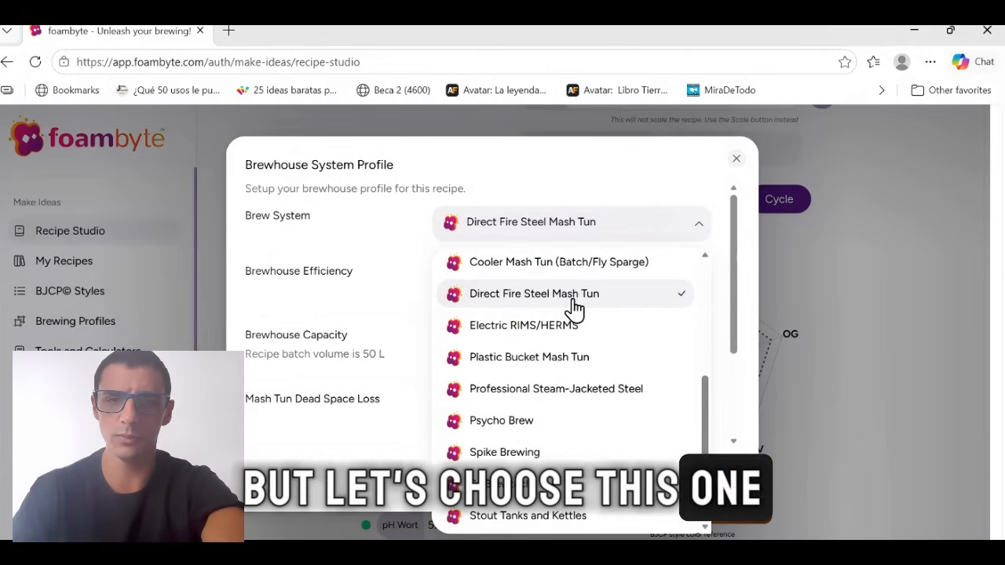
pyautogui.click(509, 297)
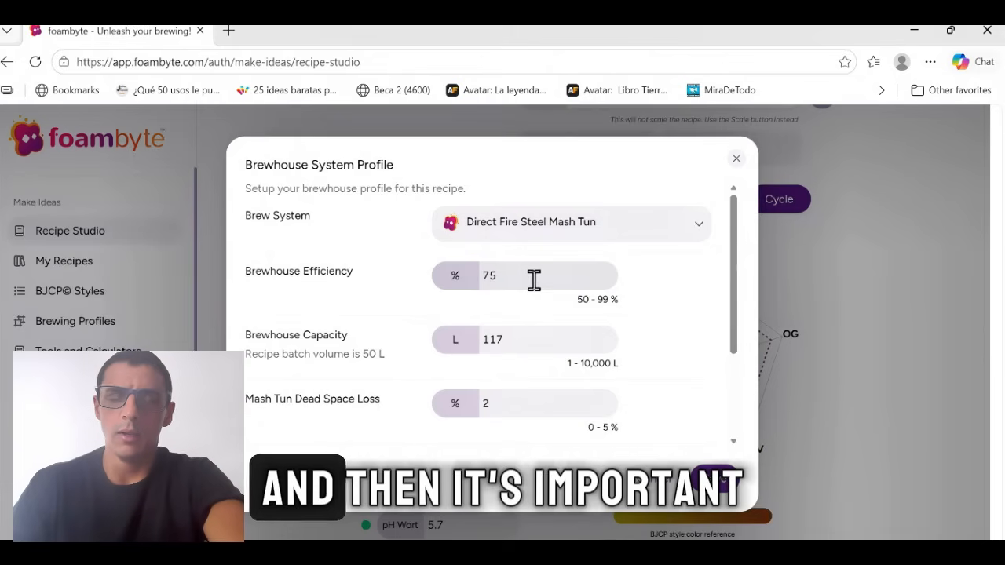
# Set the brewhouse efficiency to 80% and the brewhouse capacity to 80 L.
pyautogui.doubleClick(602, 280)
pyautogui.press('BackSpace')
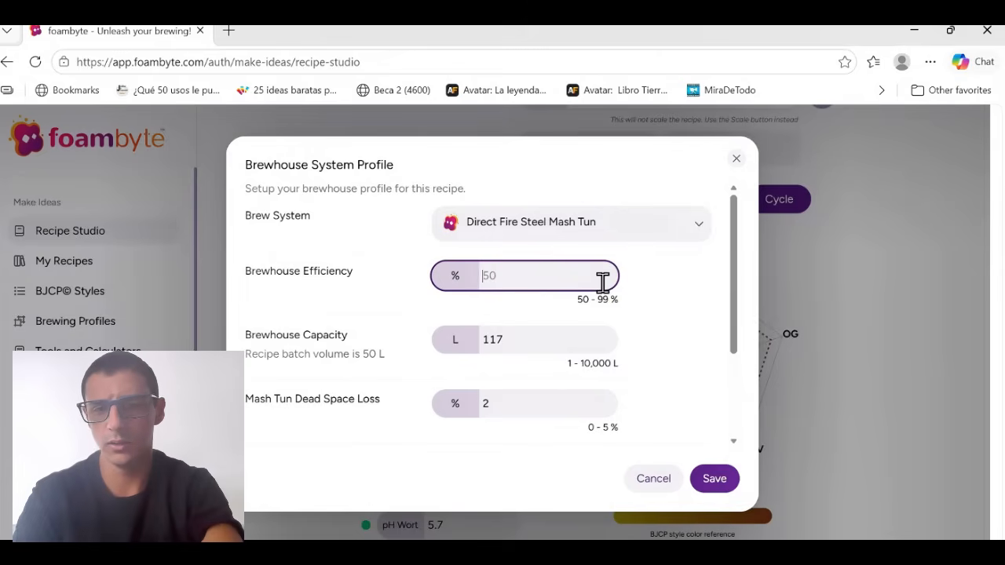
pyautogui.click(679, 304)
pyautogui.moveTo(729, 279); pyautogui.dragTo(736, 320)
pyautogui.click(560, 308)
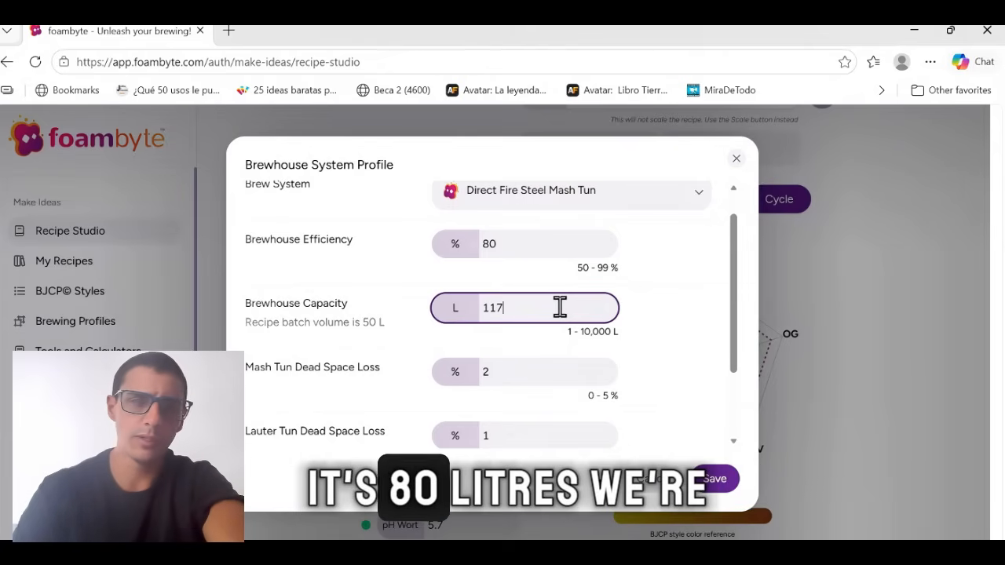
pyautogui.press('BackSpace')
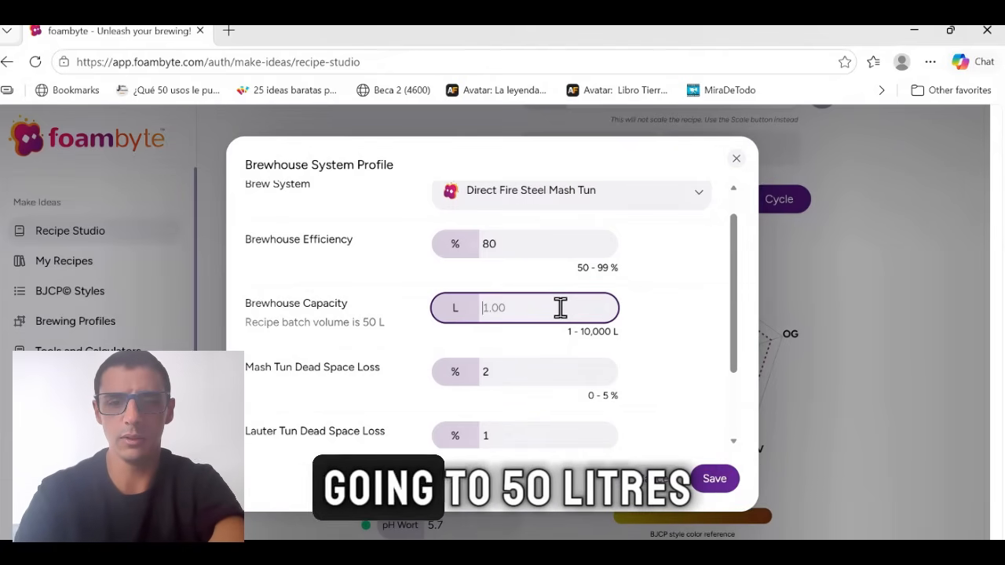
pyautogui.write('80')
pyautogui.click(684, 291)
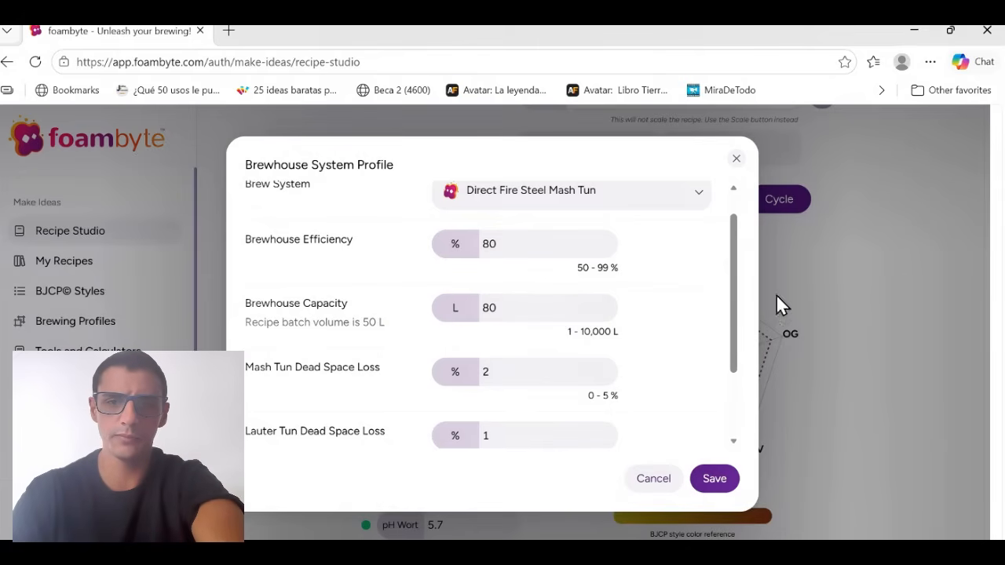
# Review the mash tun and lauter tun dead space losses and save the brewhouse system profile.
pyautogui.moveTo(738, 314); pyautogui.dragTo(738, 377)
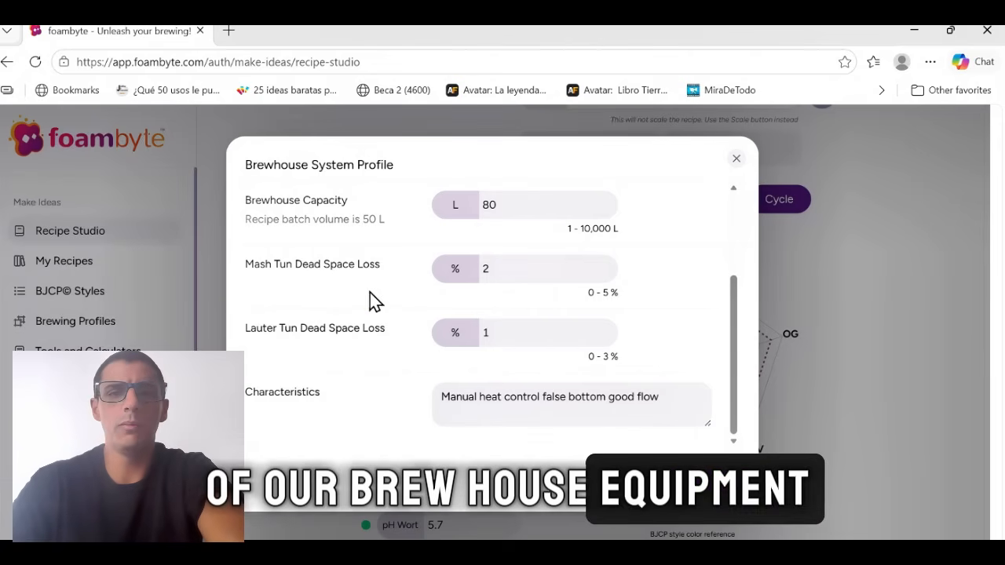
pyautogui.click(538, 280)
pyautogui.click(538, 331)
pyautogui.click(705, 308)
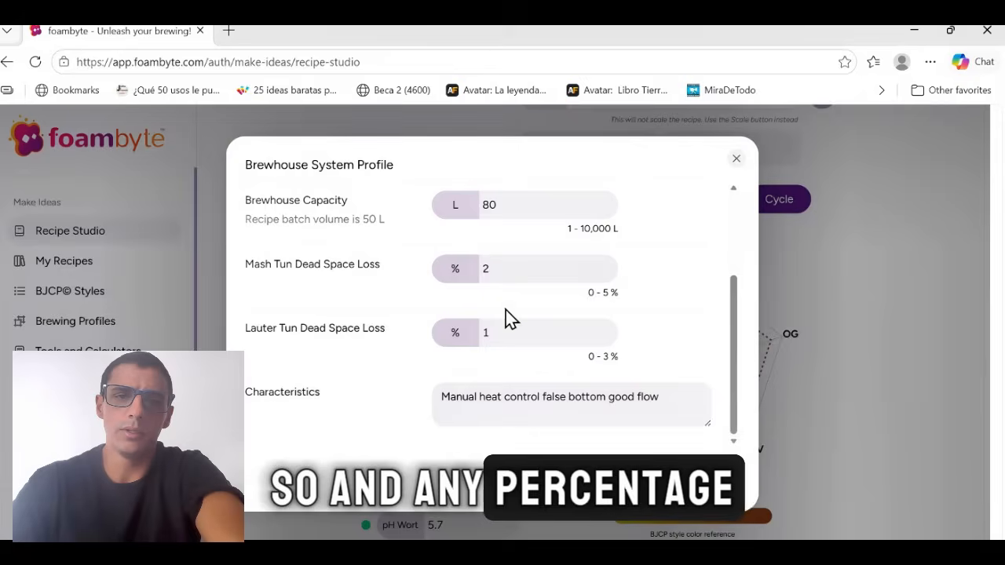
pyautogui.doubleClick(590, 295)
pyautogui.click(654, 325)
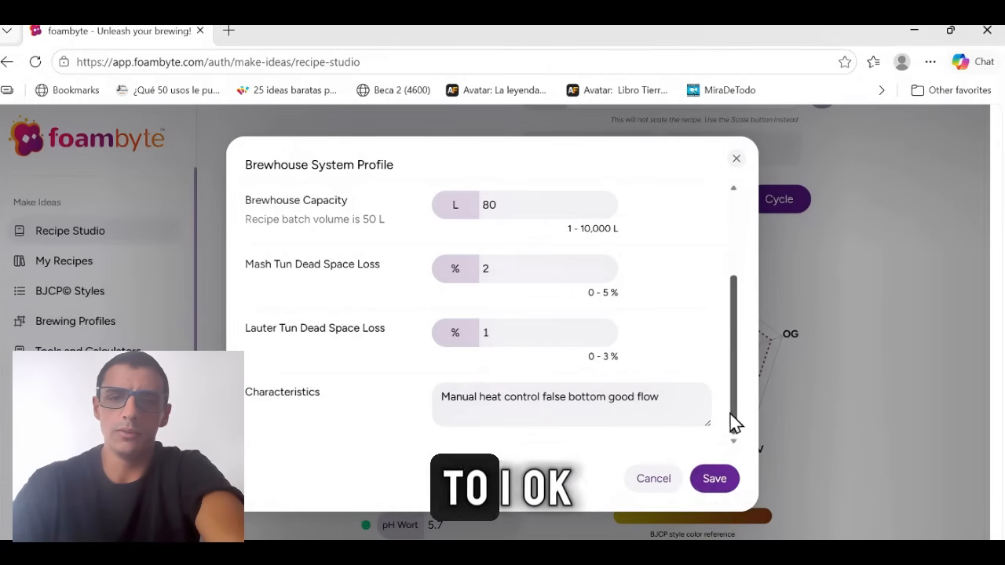
pyautogui.click(716, 483)
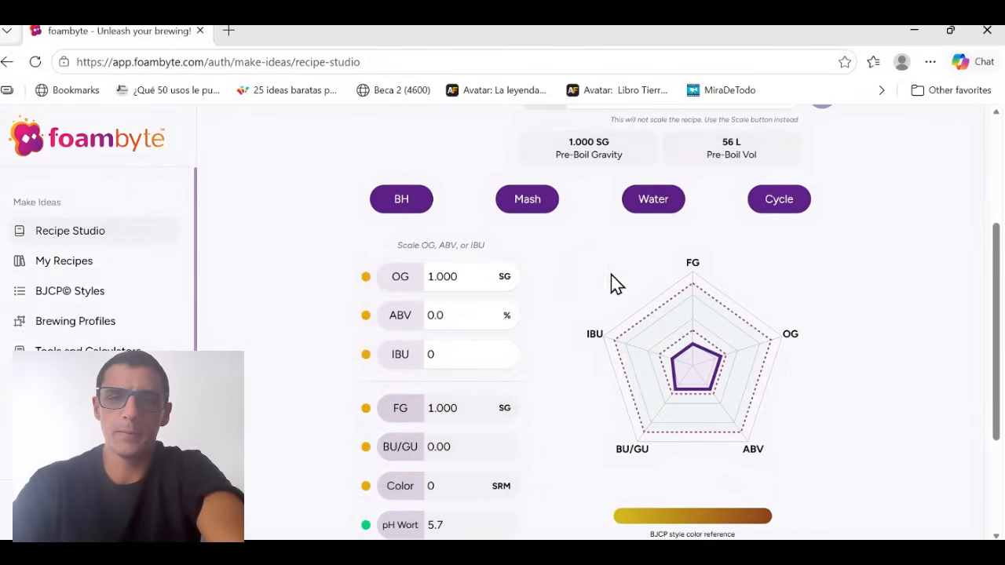
# In the mash and boil profile, try the No Mash Only Boil schedule and set it back to Single Infusion.
pyautogui.click(526, 201)
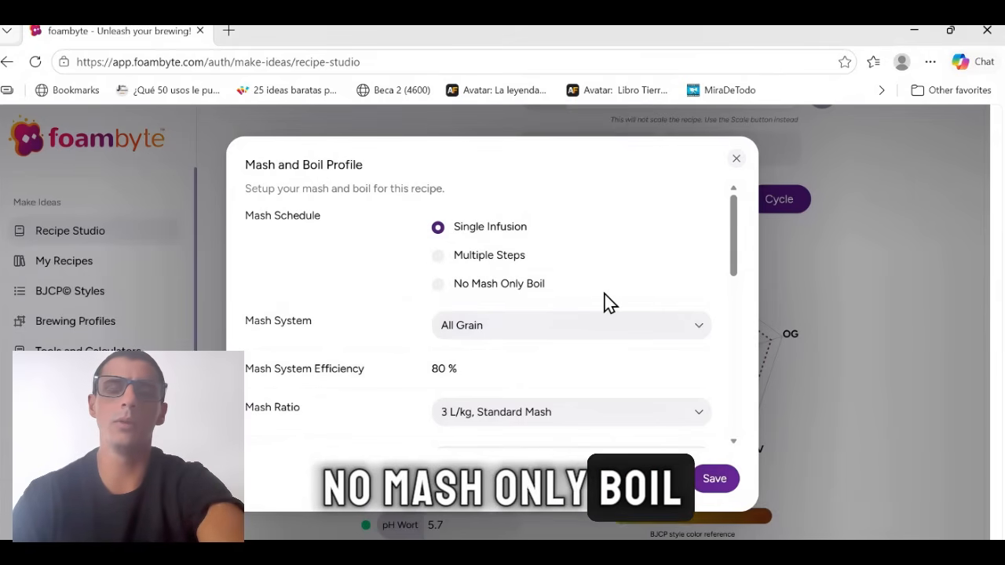
pyautogui.click(438, 288)
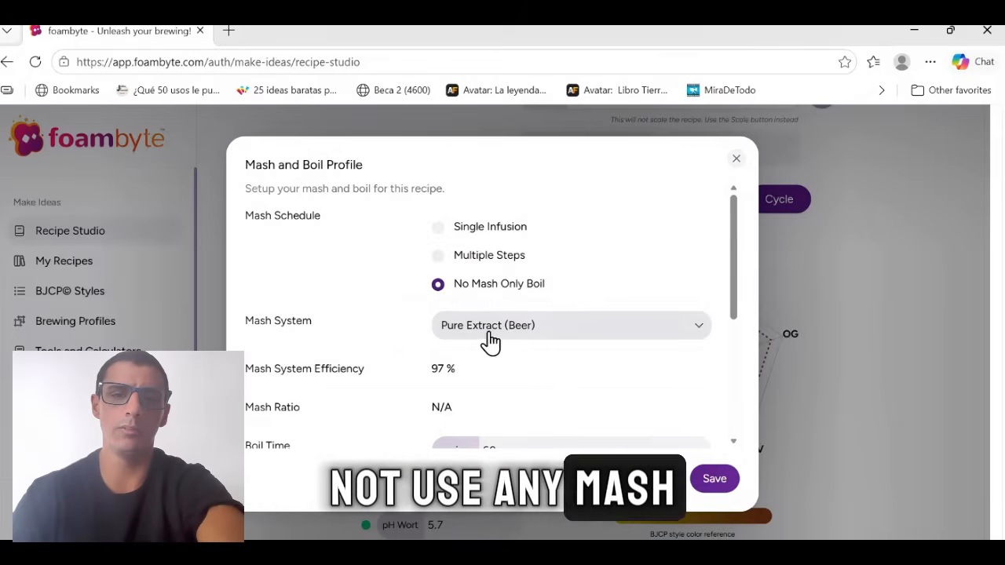
pyautogui.scroll(-1, 552, 346)
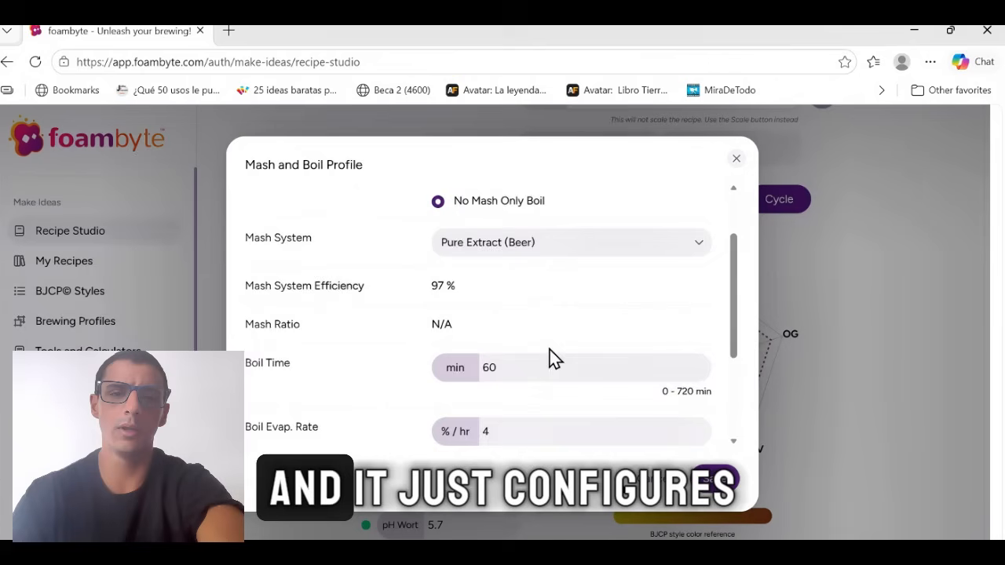
pyautogui.scroll(1, 597, 353)
pyautogui.scroll(-2, 581, 361)
pyautogui.scroll(3, 508, 351)
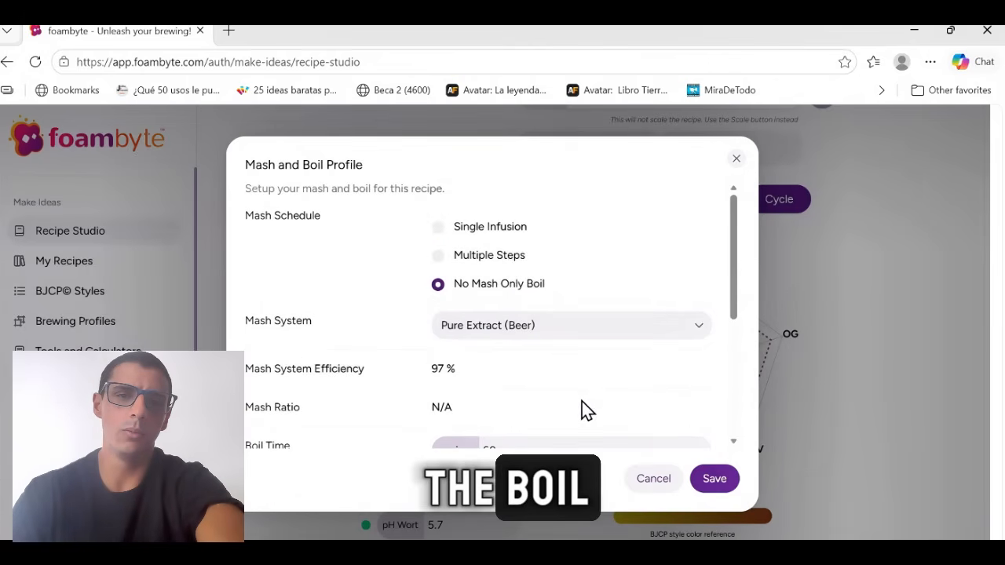
pyautogui.click(439, 230)
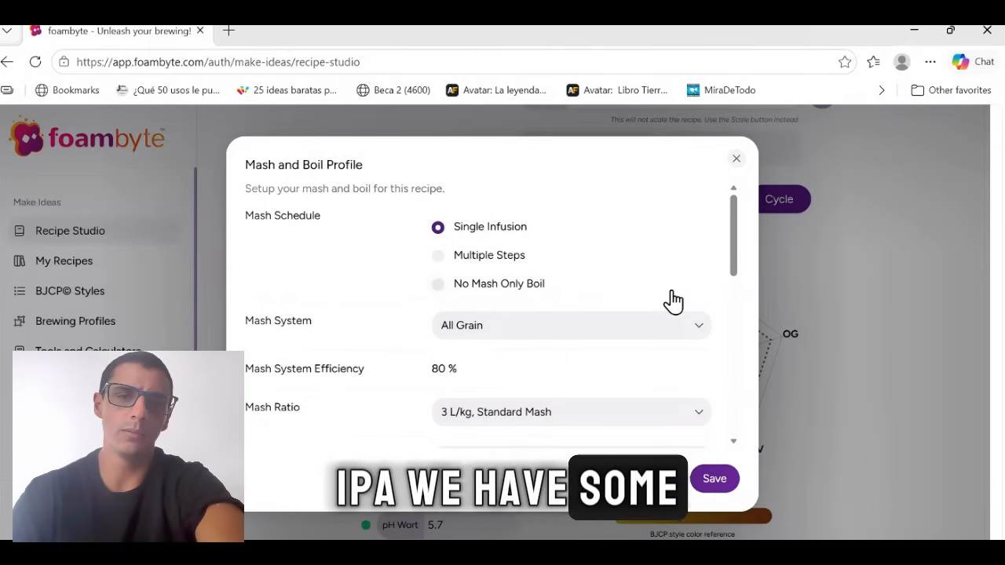
pyautogui.scroll(-1, 476, 292)
pyautogui.scroll(2, 458, 226)
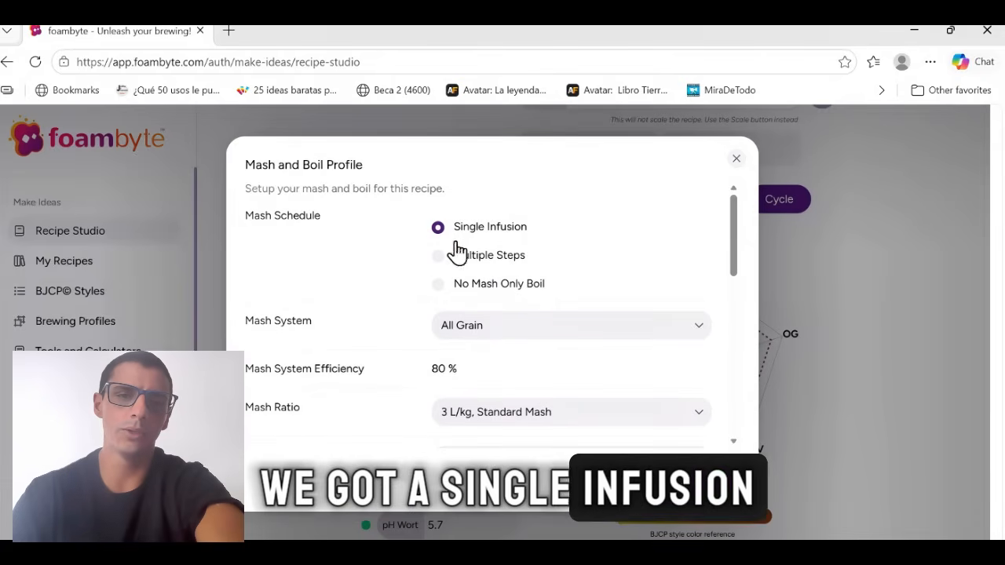
# Browse the mash system options, choose All Grain and check the mash system efficiency.
pyautogui.click(638, 342)
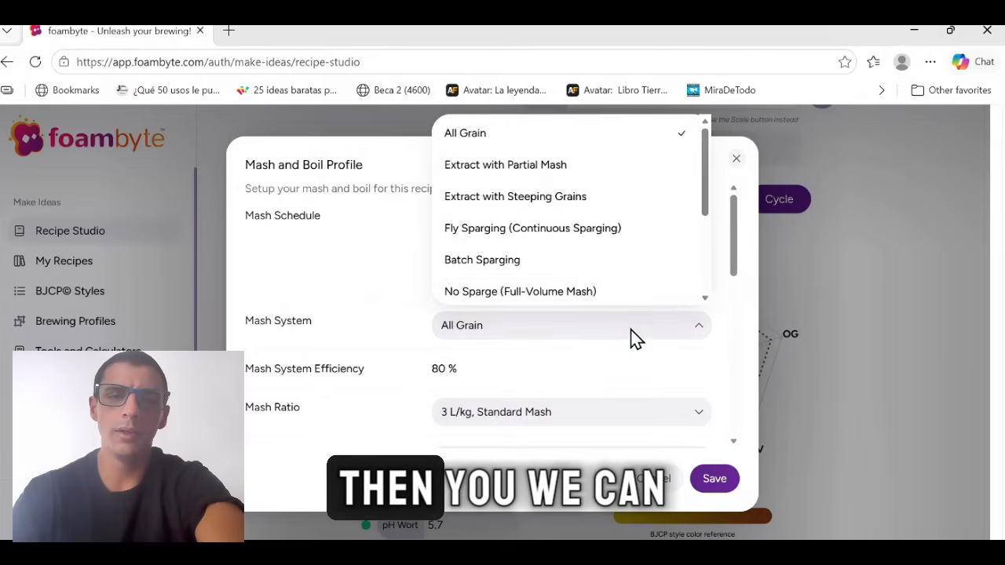
pyautogui.scroll(-3, 636, 233)
pyautogui.scroll(3, 628, 251)
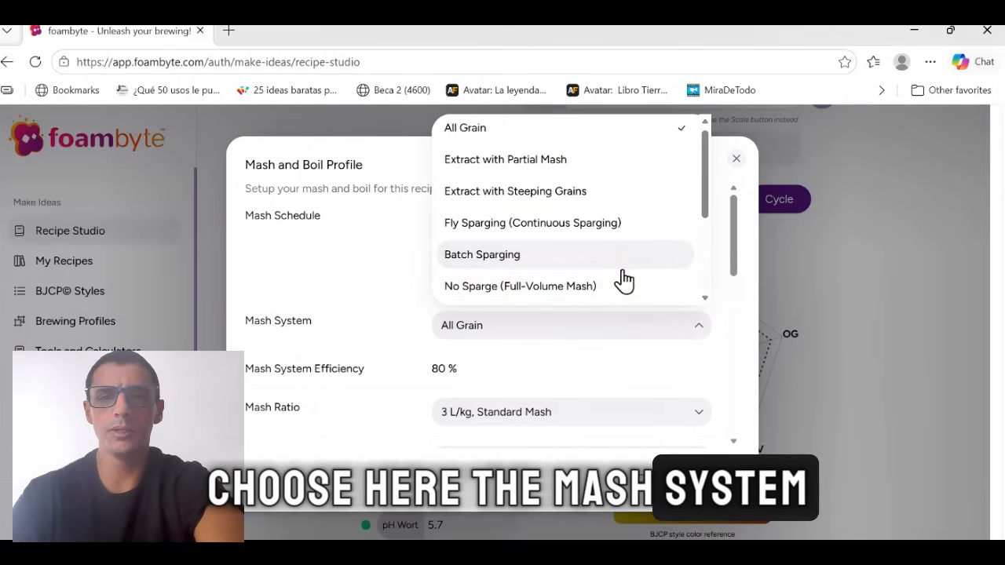
pyautogui.scroll(-1, 615, 275)
pyautogui.scroll(1, 597, 263)
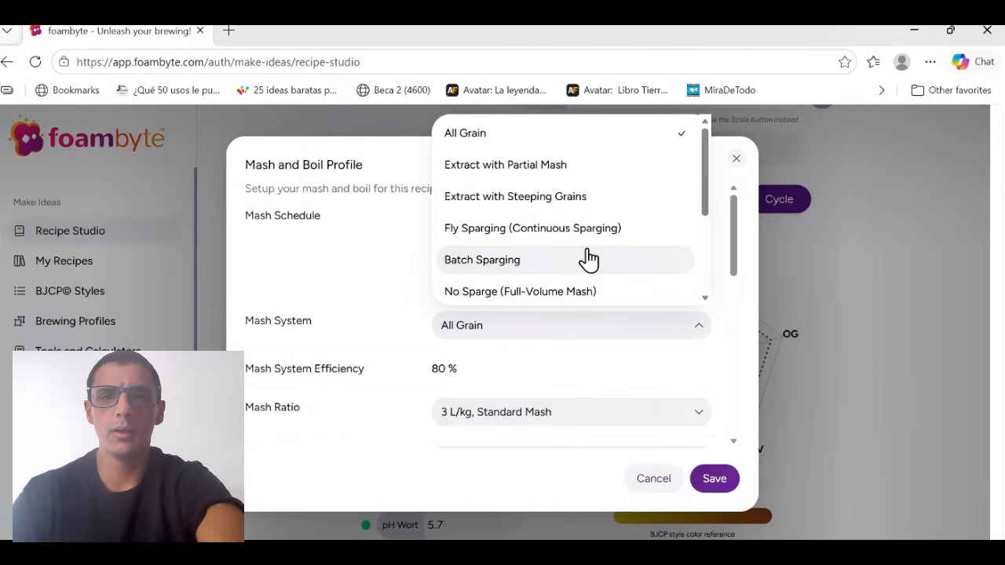
pyautogui.click(508, 145)
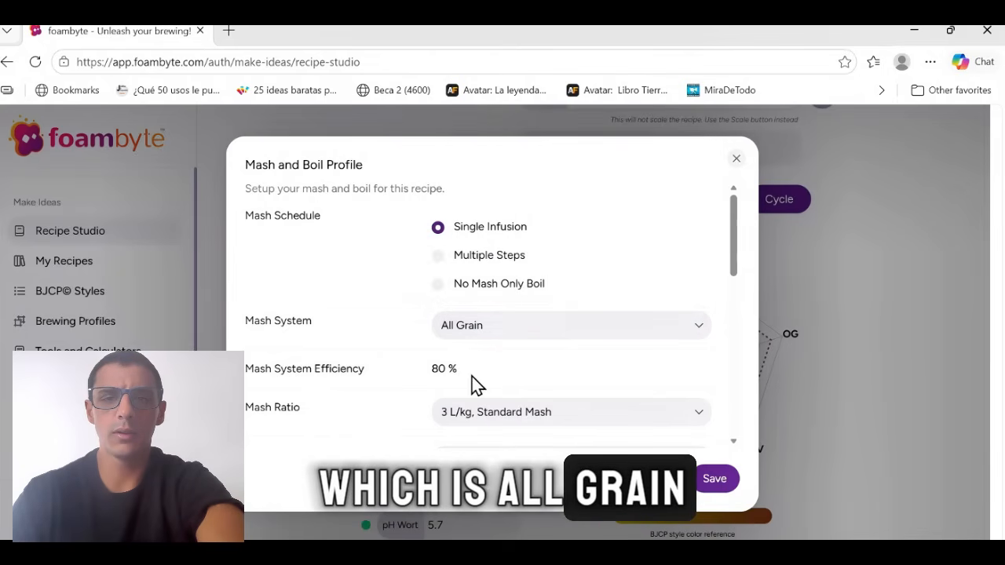
pyautogui.moveTo(433, 369); pyautogui.dragTo(475, 381)
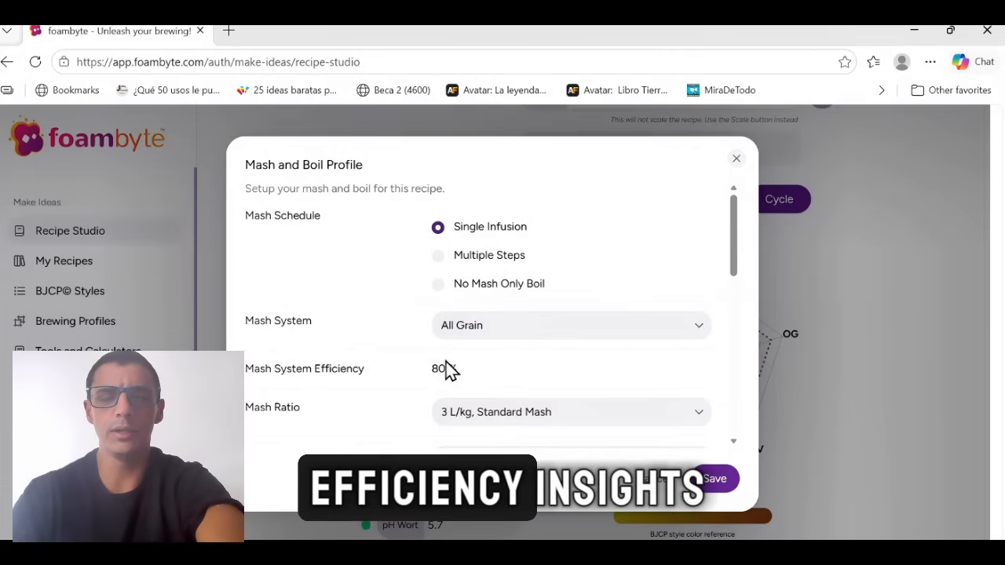
# Set the mash ratio to 4.5 L/kg, Thin Mash and the single infusion type to Low Body Mash.
pyautogui.moveTo(733, 221); pyautogui.dragTo(741, 279)
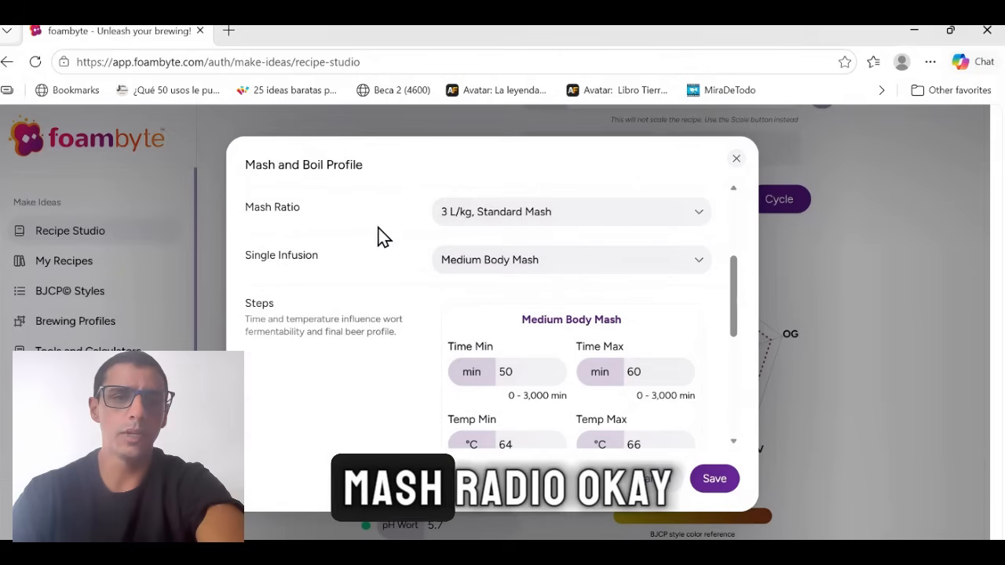
pyautogui.click(589, 212)
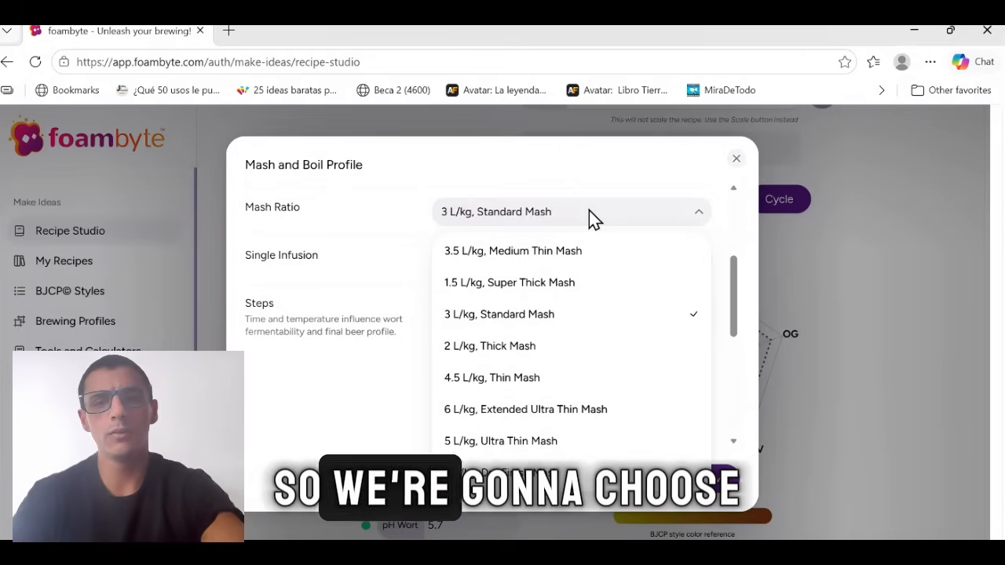
pyautogui.click(553, 383)
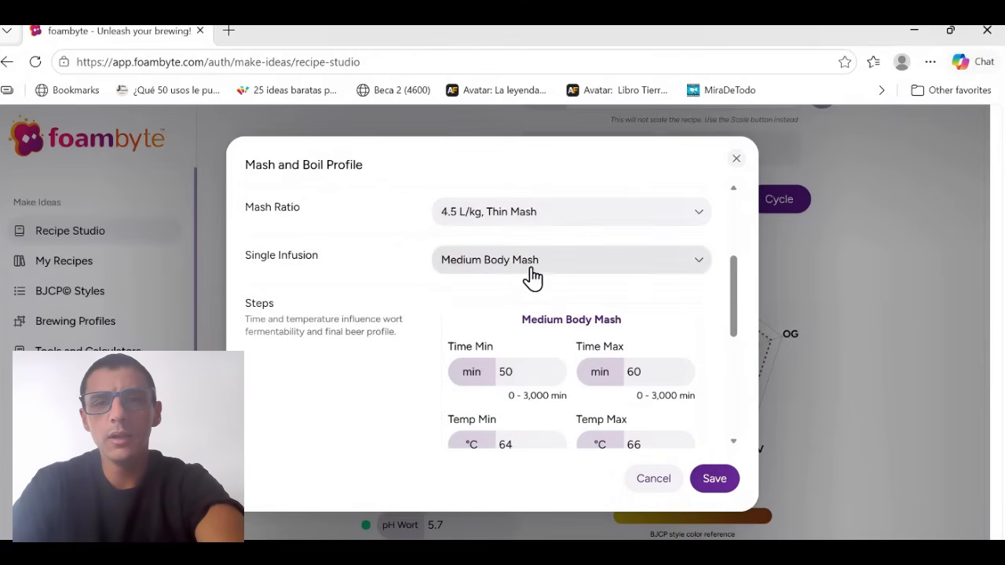
pyautogui.click(600, 267)
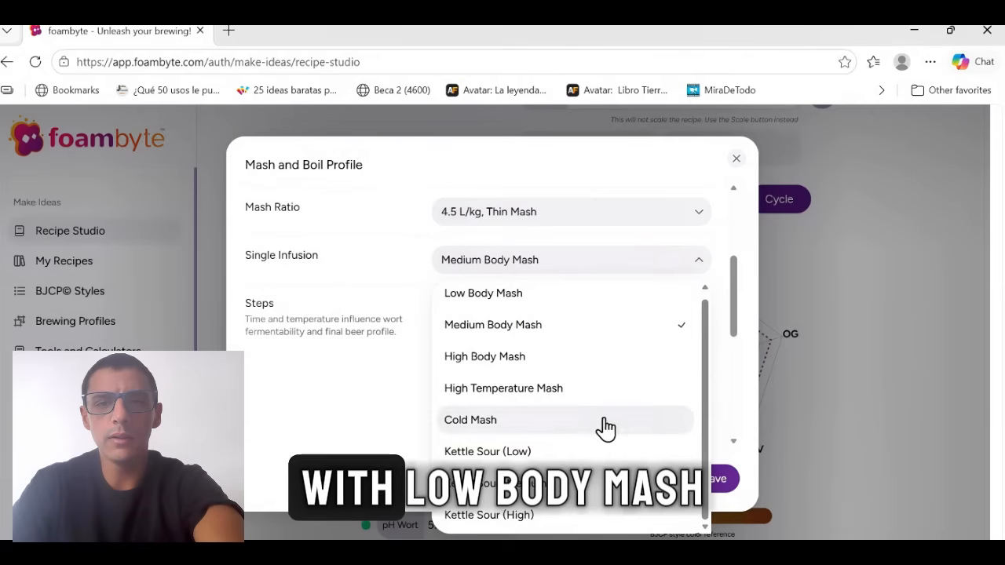
pyautogui.click(559, 294)
# Examine the minimum and maximum time and temperature values of the Low Body Mash step.
pyautogui.scroll(-5, 586, 290)
pyautogui.scroll(2, 612, 291)
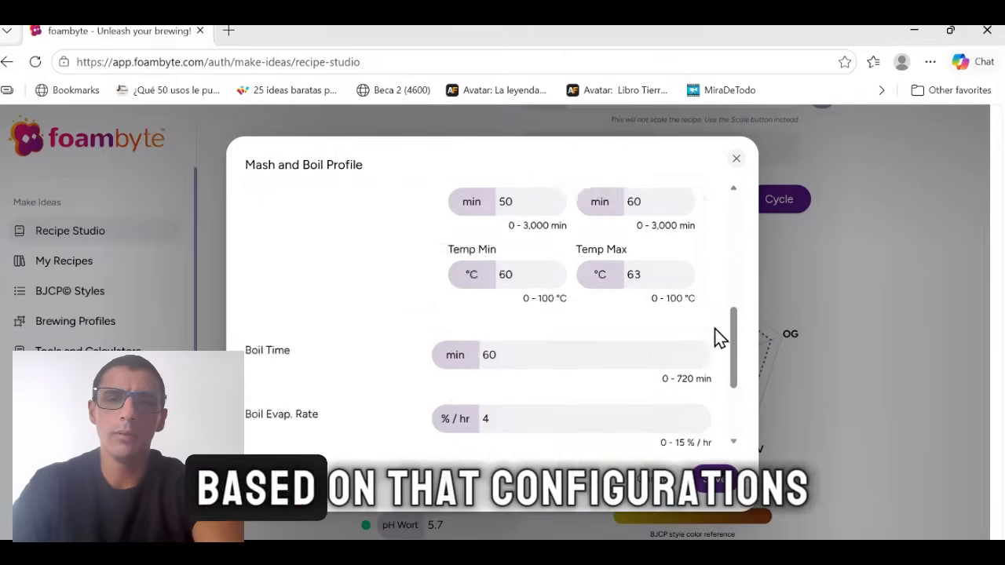
pyautogui.scroll(2, 731, 322)
pyautogui.scroll(-1, 736, 336)
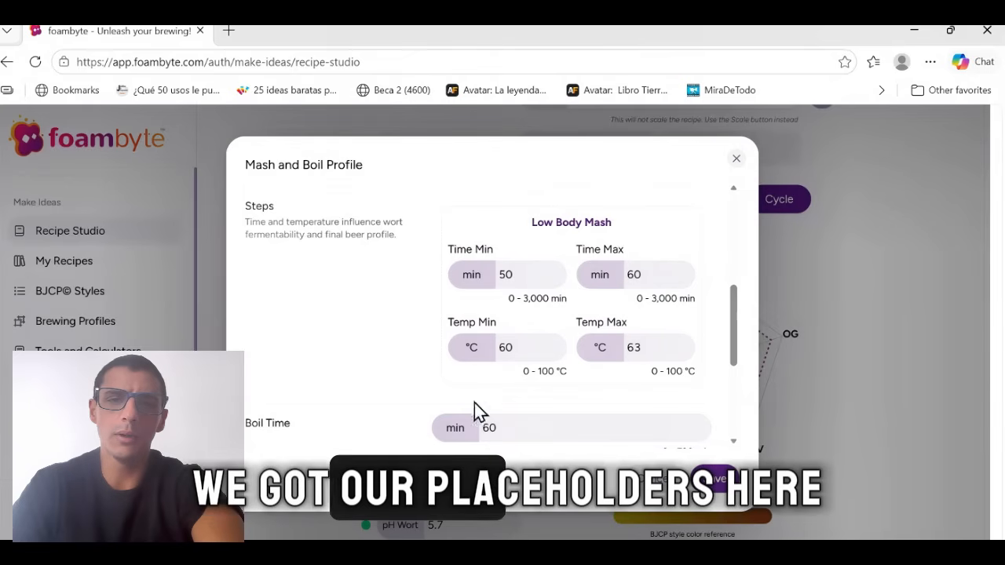
pyautogui.click(528, 349)
pyautogui.click(391, 358)
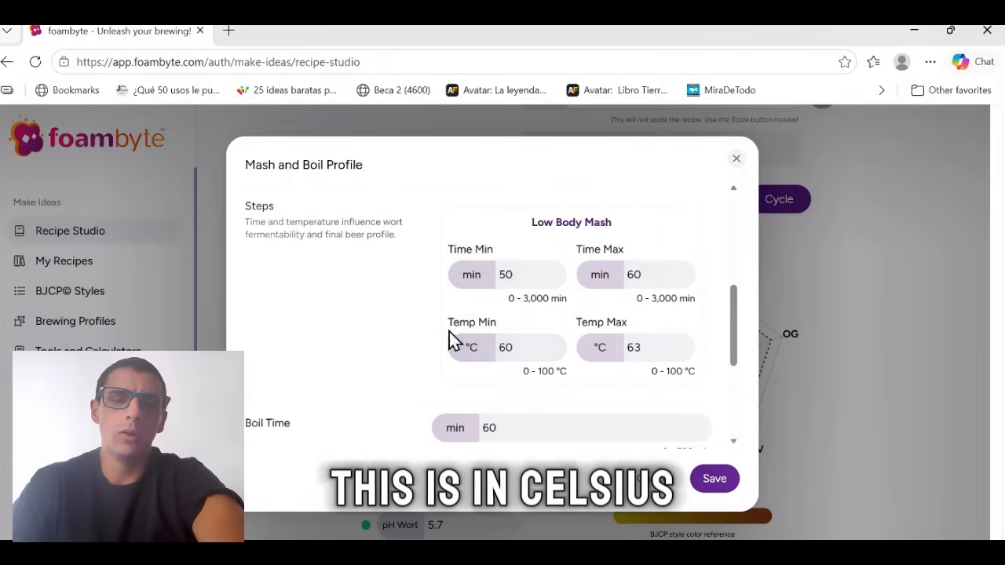
pyautogui.click(512, 347)
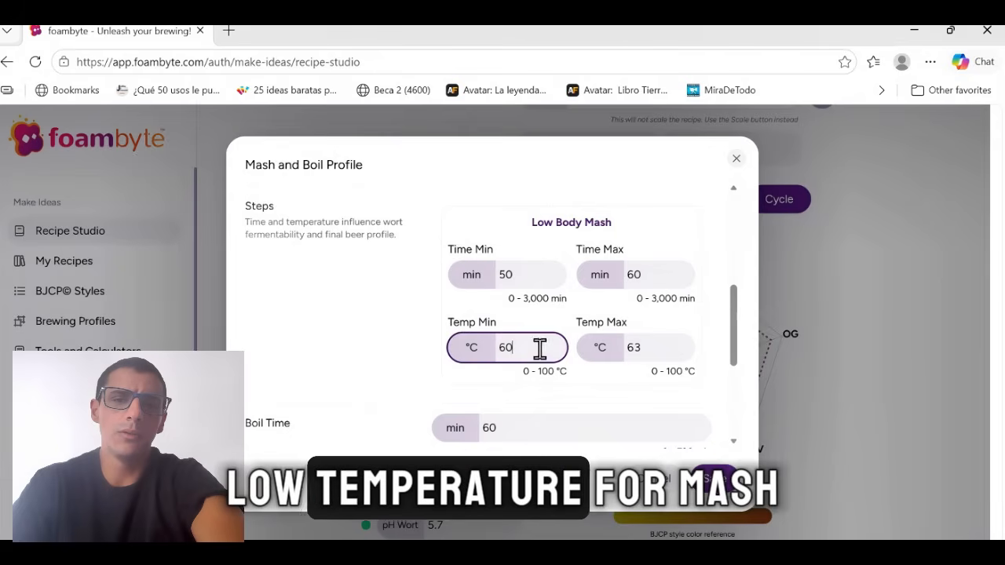
pyautogui.click(659, 347)
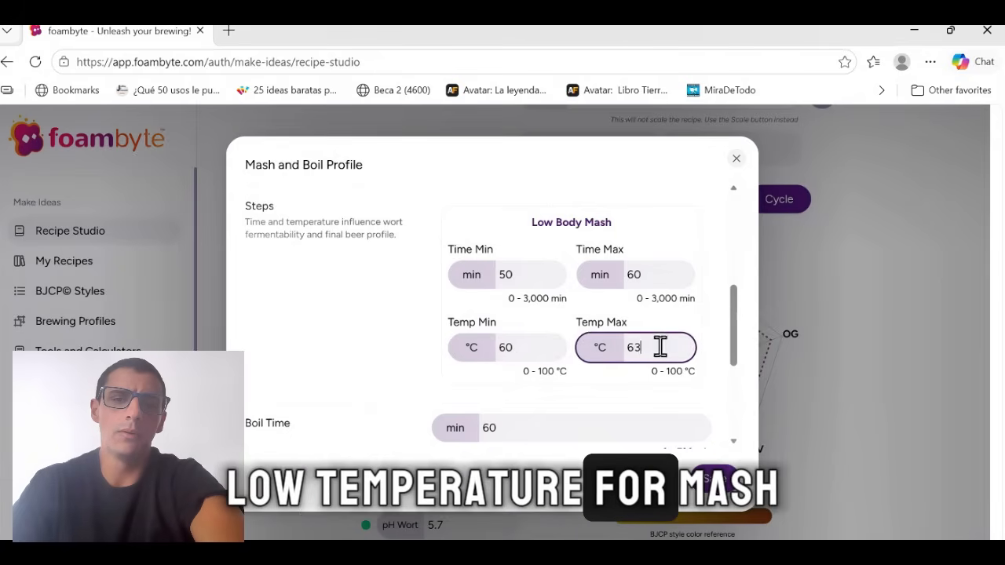
pyautogui.click(717, 309)
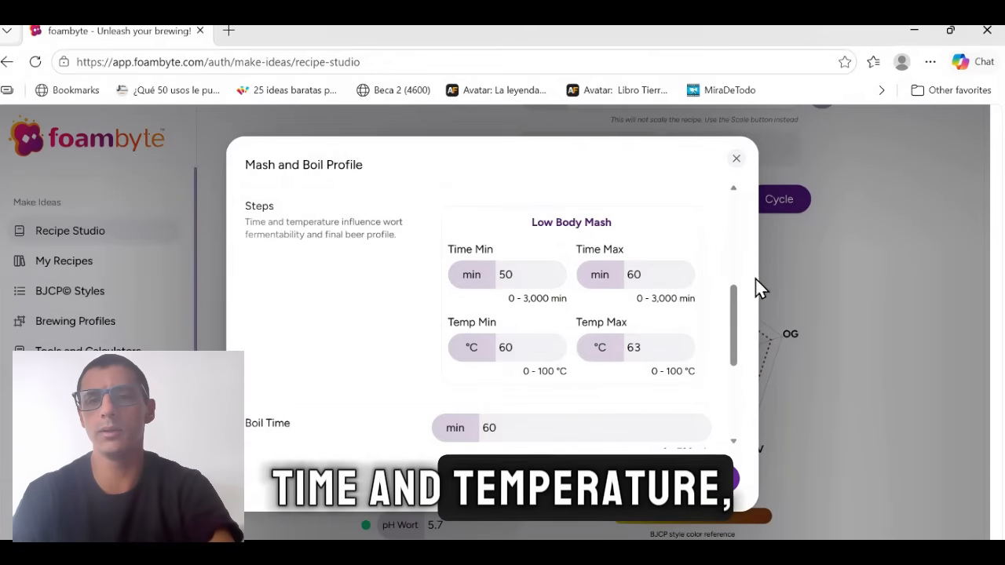
# Set the boil time to 90 minutes in the mash and boil profile.
pyautogui.moveTo(732, 309); pyautogui.dragTo(732, 364)
pyautogui.click(556, 261)
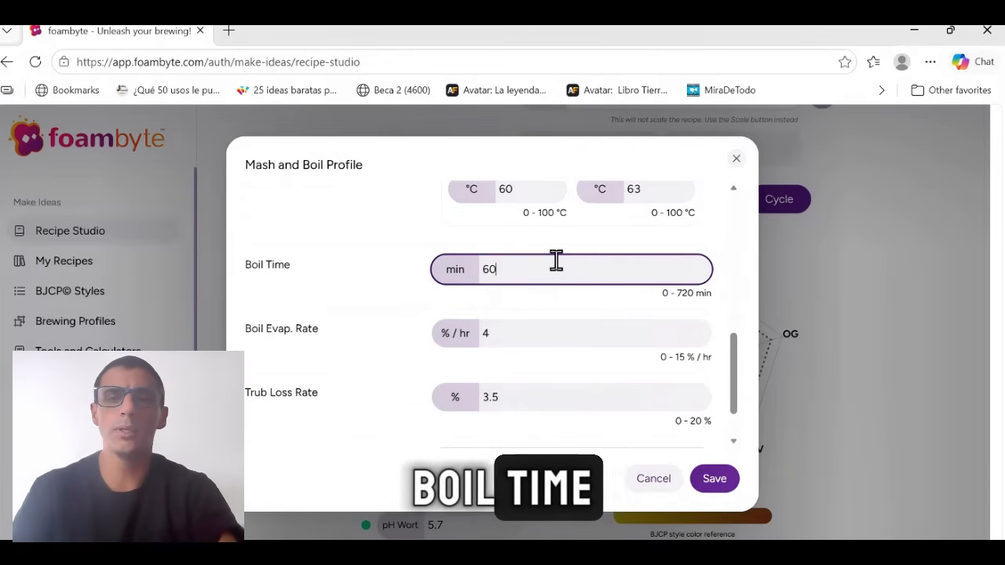
pyautogui.press('BackSpace')
pyautogui.press('BackSpace')
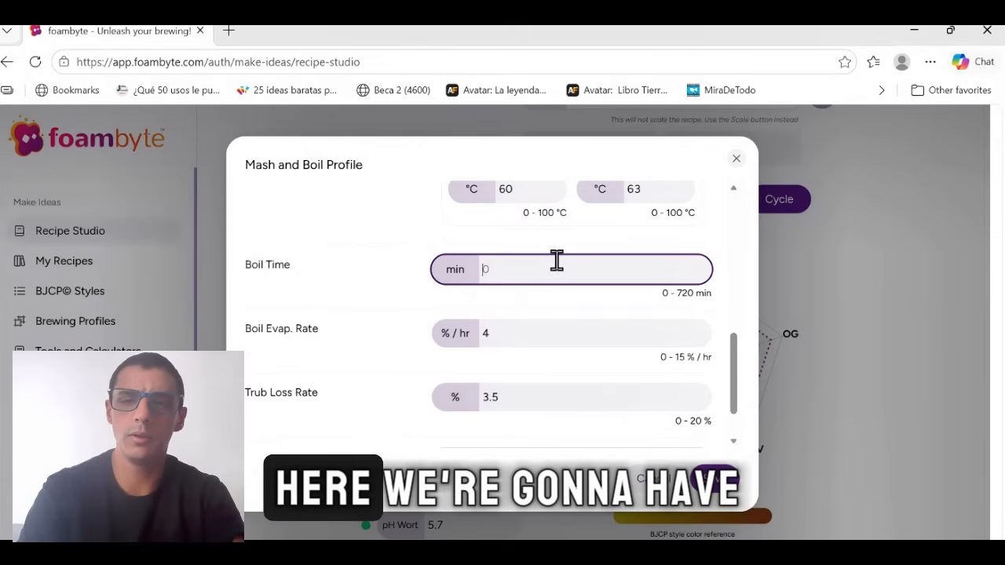
pyautogui.write('90')
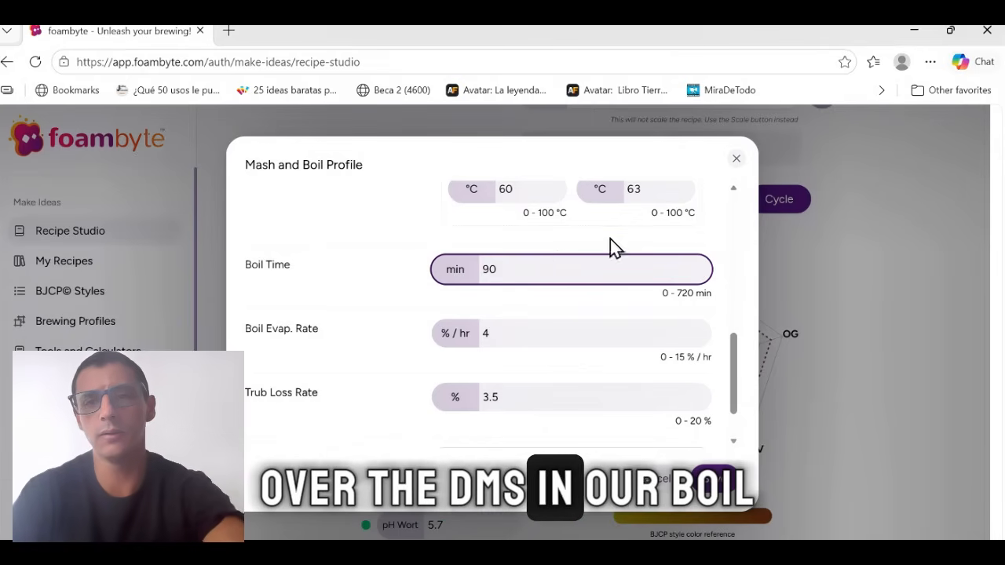
# Set the trub loss rate to 5.0% and save the mash and boil profile.
pyautogui.moveTo(734, 355); pyautogui.dragTo(734, 377)
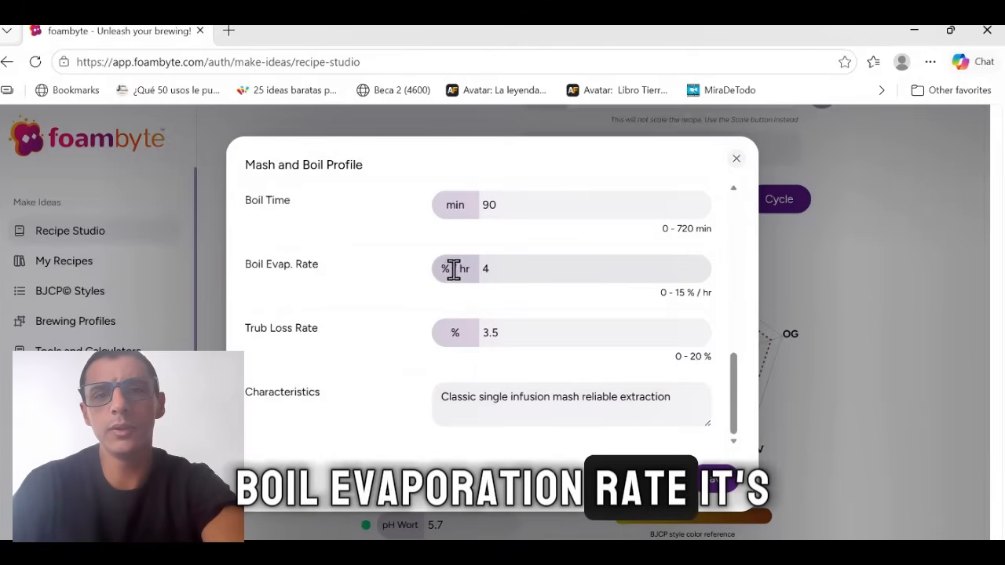
pyautogui.click(504, 270)
pyautogui.click(487, 298)
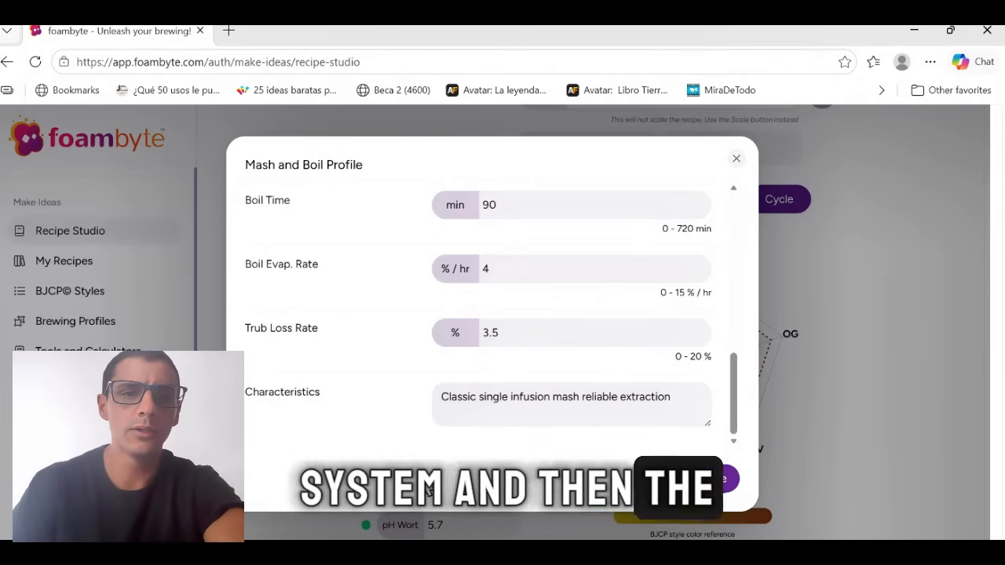
pyautogui.click(597, 336)
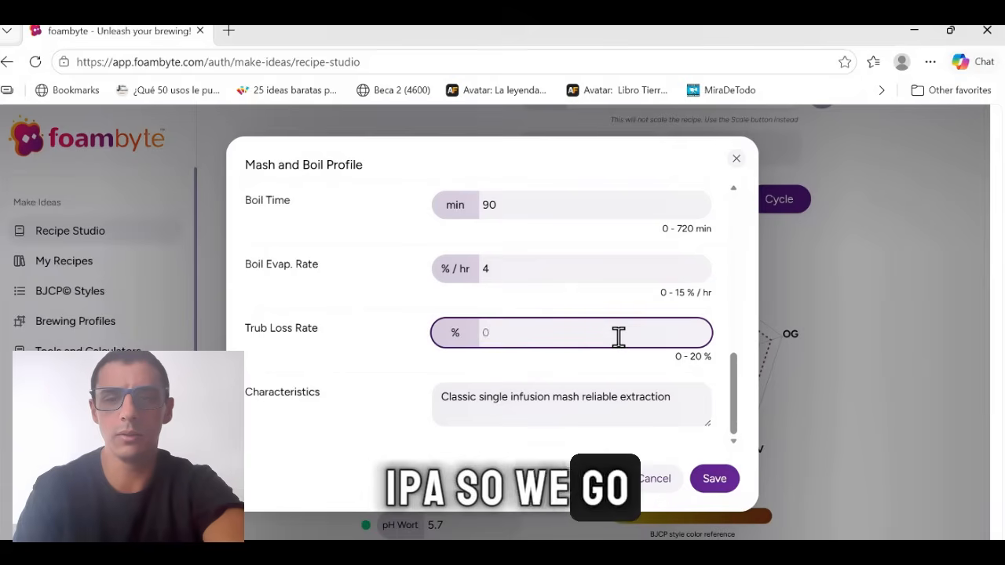
pyautogui.write('5')
pyautogui.click(579, 361)
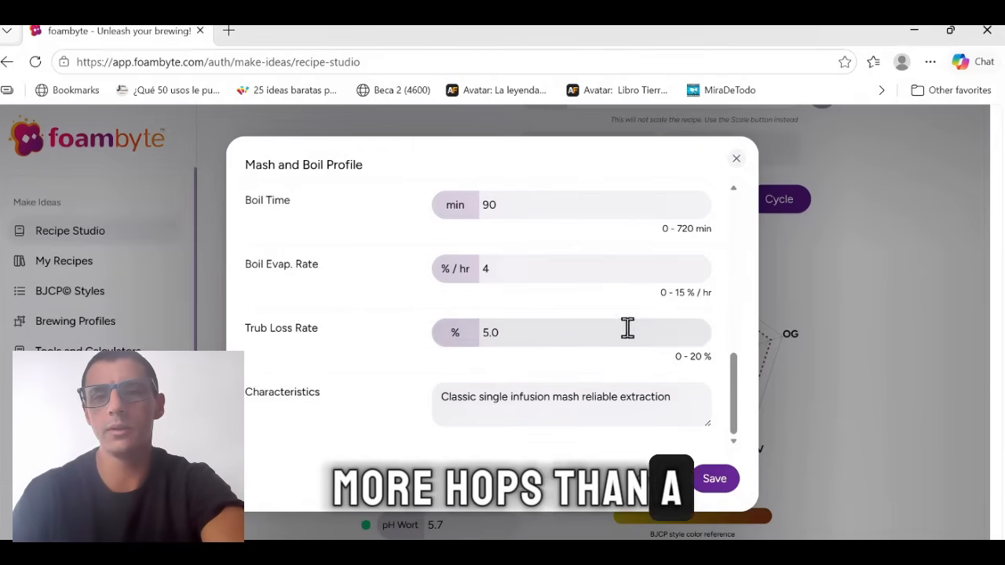
pyautogui.scroll(1, 640, 332)
pyautogui.scroll(-1, 648, 331)
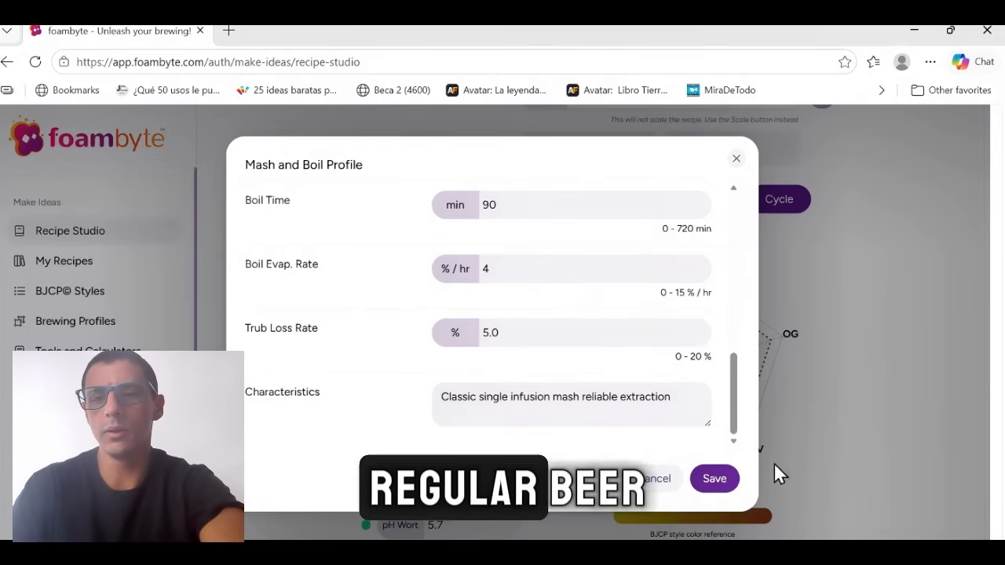
pyautogui.click(715, 479)
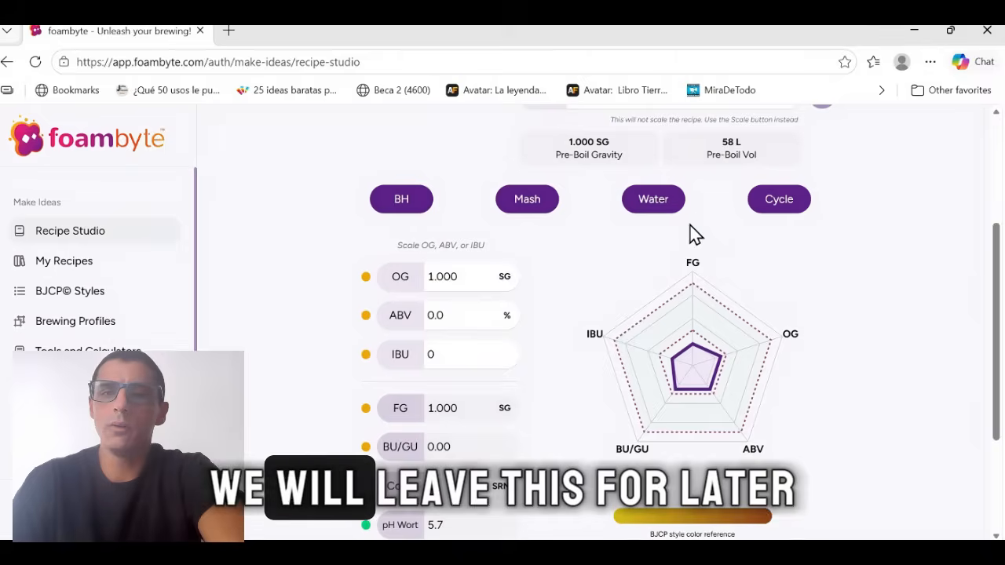
# Check the recipe's water profile and its water volumes, then close it without saving.
pyautogui.click(668, 205)
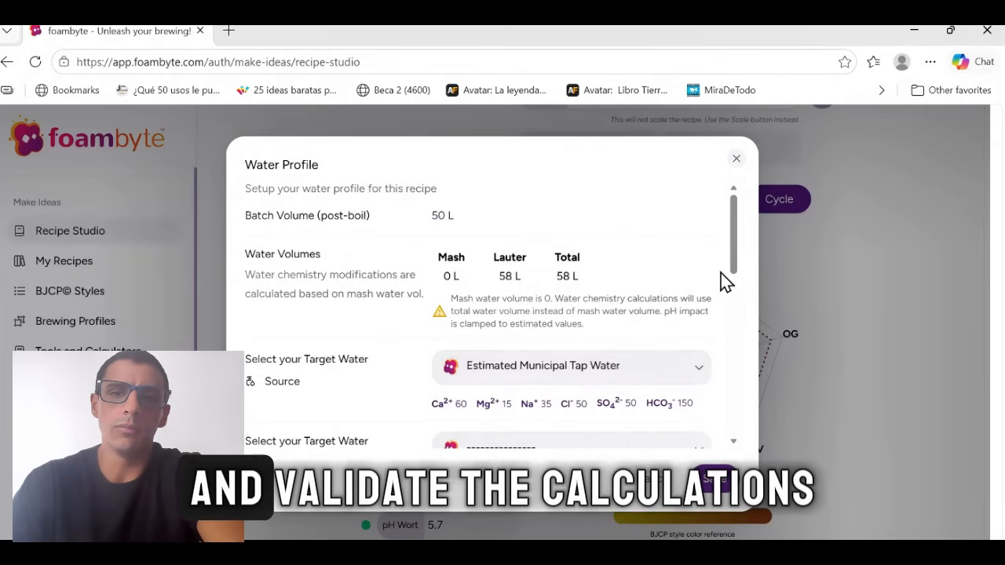
pyautogui.click(736, 159)
# In the brew cycle planner's Standard Ale Process, set the primary fermentation time to 5 days.
pyautogui.click(789, 201)
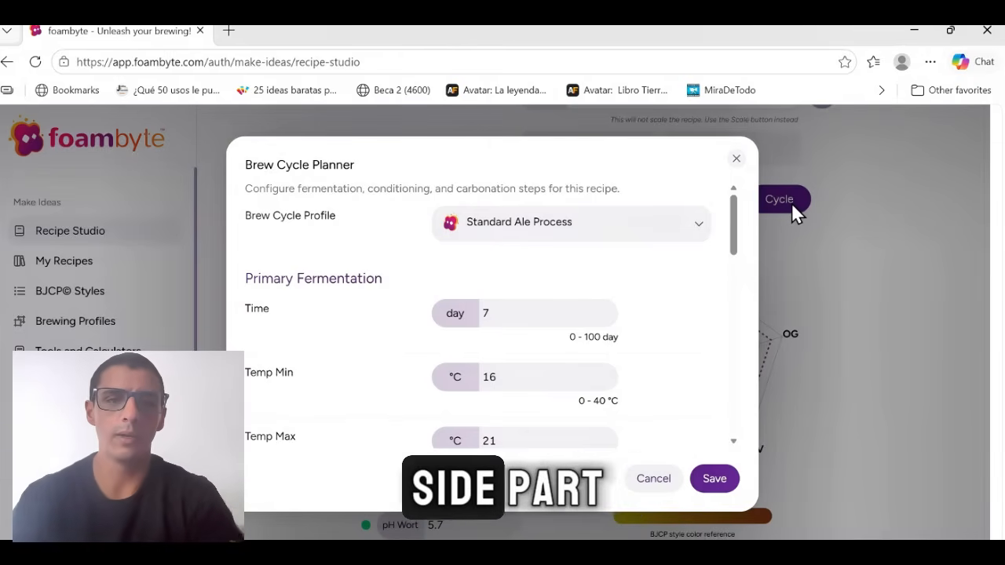
pyautogui.scroll(-2, 692, 281)
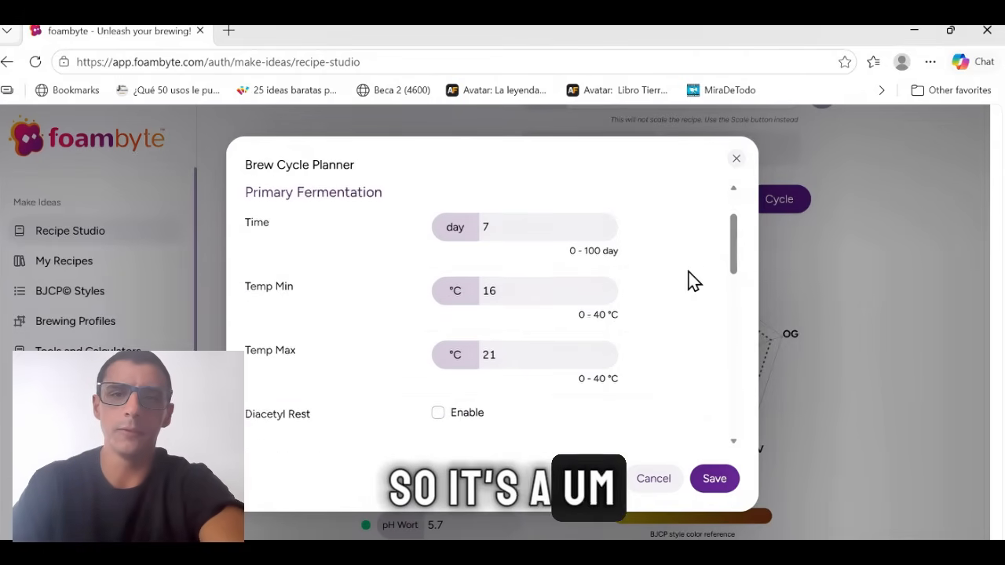
pyautogui.scroll(1, 693, 264)
pyautogui.scroll(-1, 694, 264)
pyautogui.scroll(2, 698, 263)
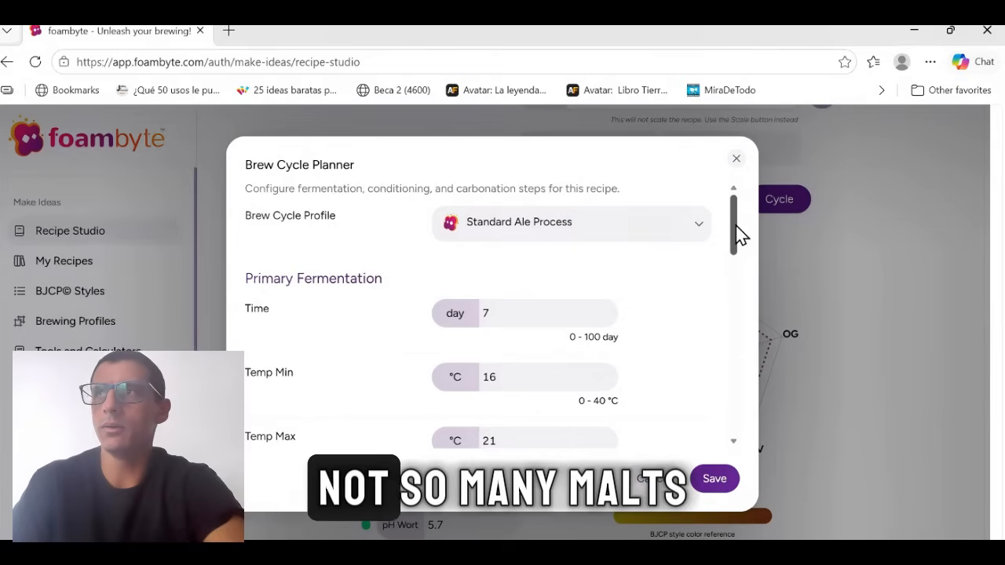
pyautogui.click(543, 312)
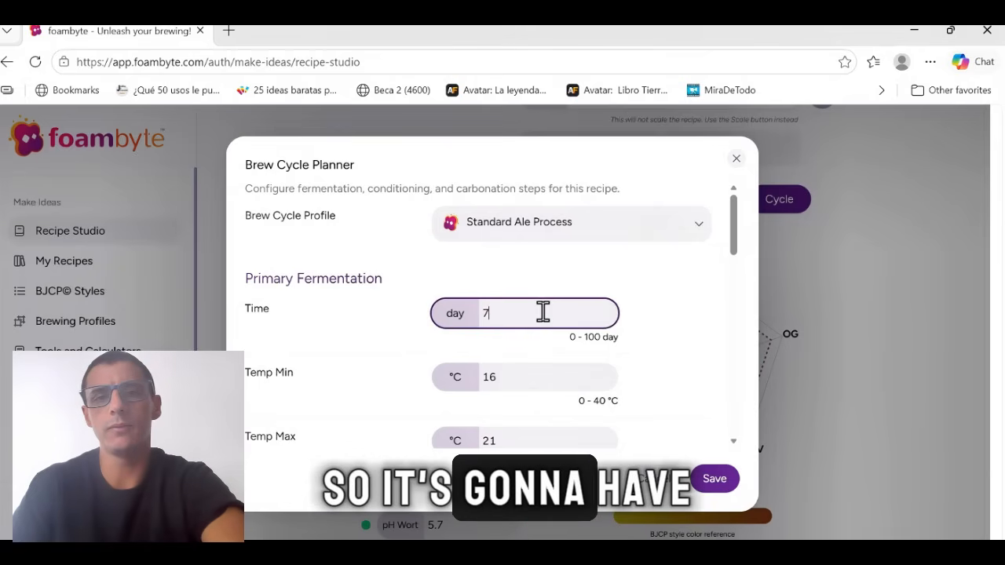
pyautogui.press('BackSpace')
pyautogui.write('5')
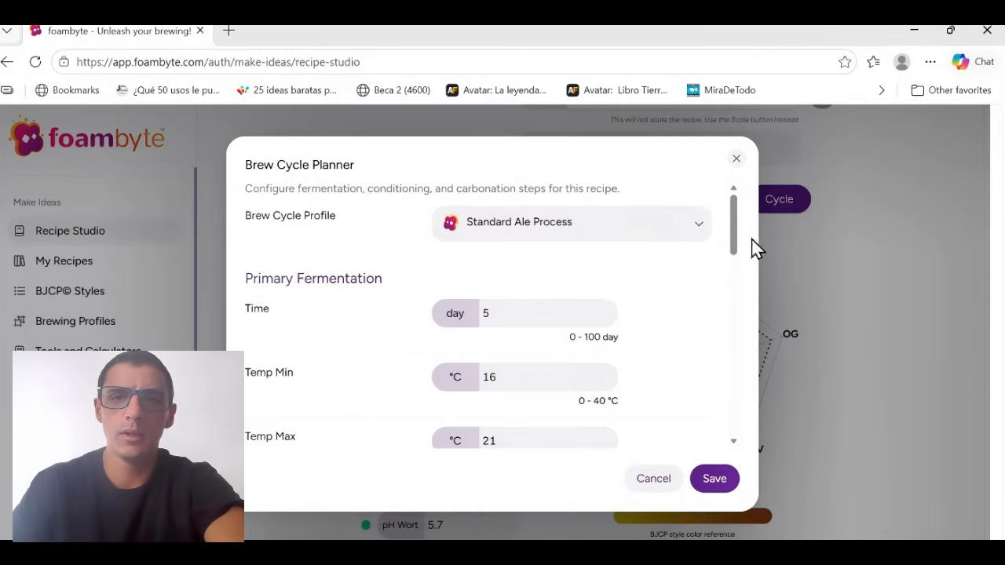
# Set the maximum primary fermentation temperature to 19 °C.
pyautogui.moveTo(734, 239); pyautogui.dragTo(728, 256)
pyautogui.click(526, 358)
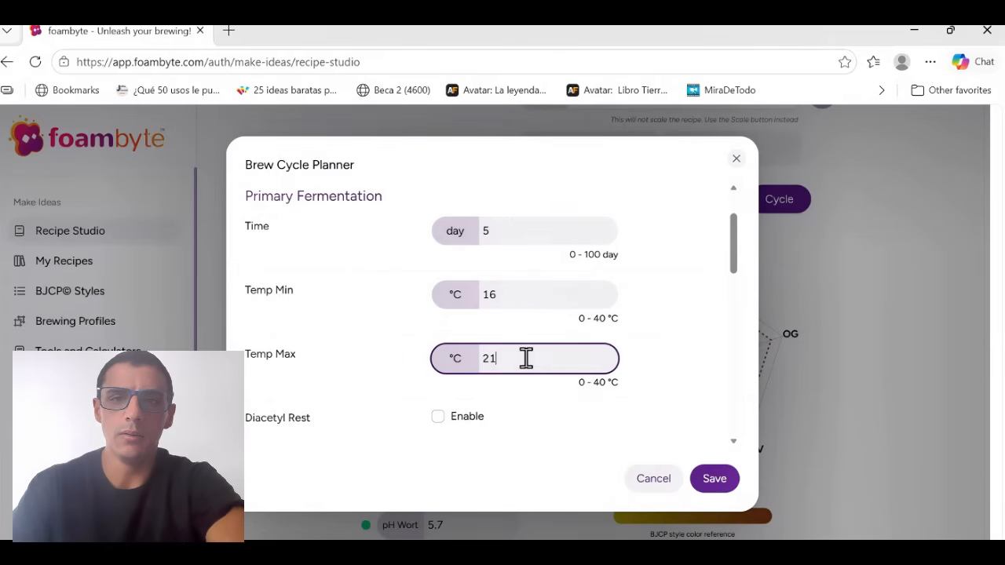
pyautogui.press('BackSpace')
pyautogui.write('1')
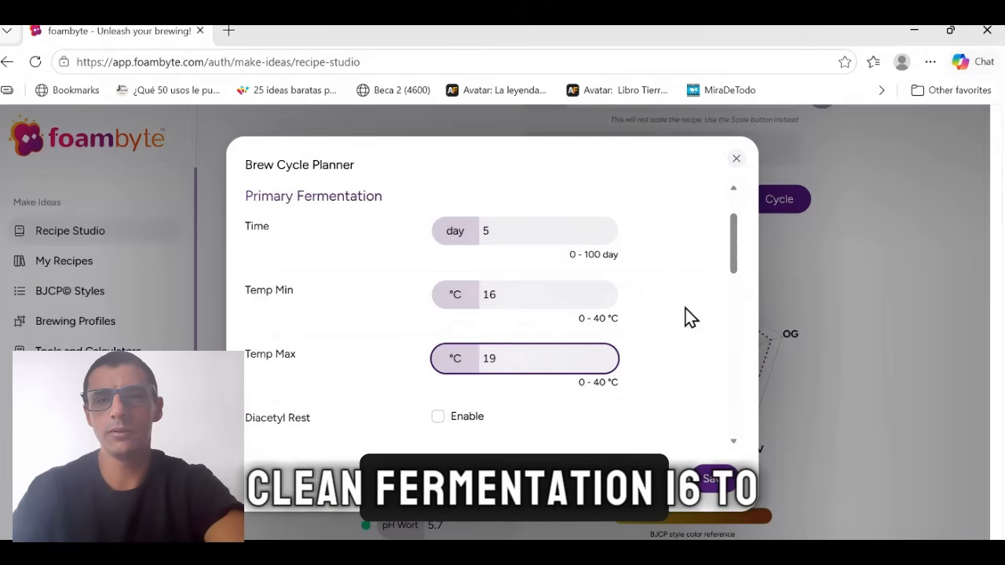
pyautogui.click(695, 316)
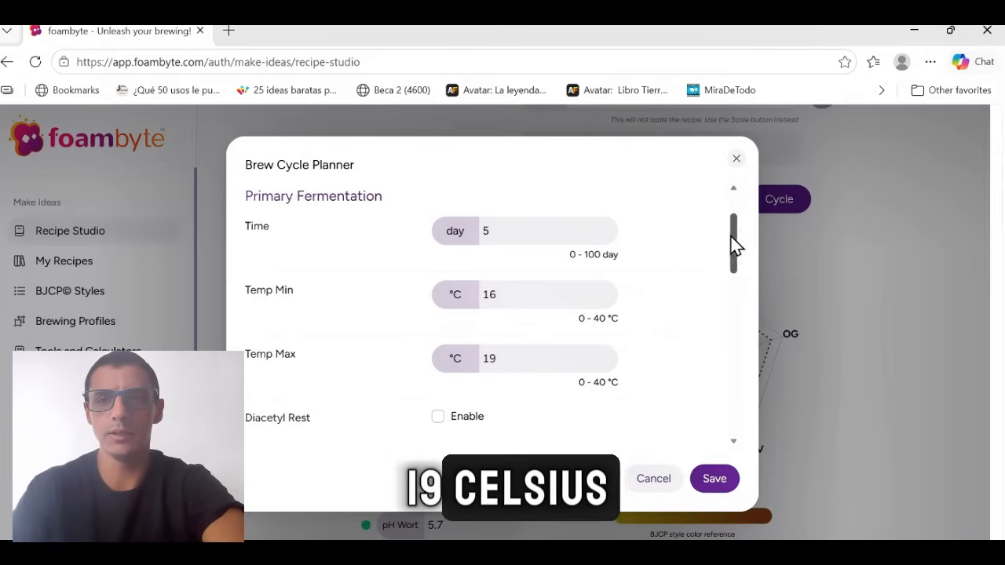
# Set the conditioning time to 10 days in the brew cycle planner.
pyautogui.moveTo(735, 243); pyautogui.dragTo(722, 312)
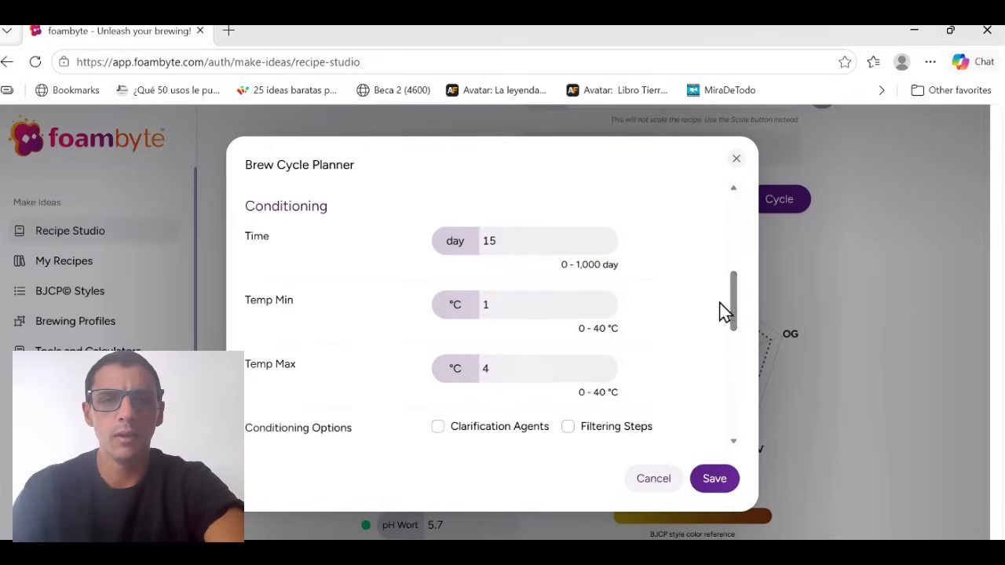
pyautogui.click(526, 240)
pyautogui.press('BackSpace')
pyautogui.write('0')
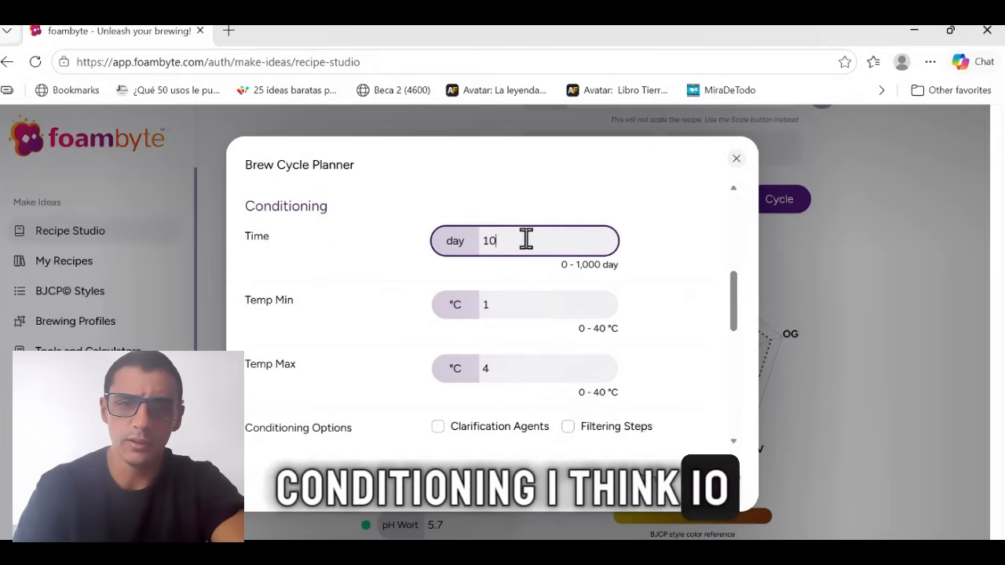
pyautogui.click(684, 288)
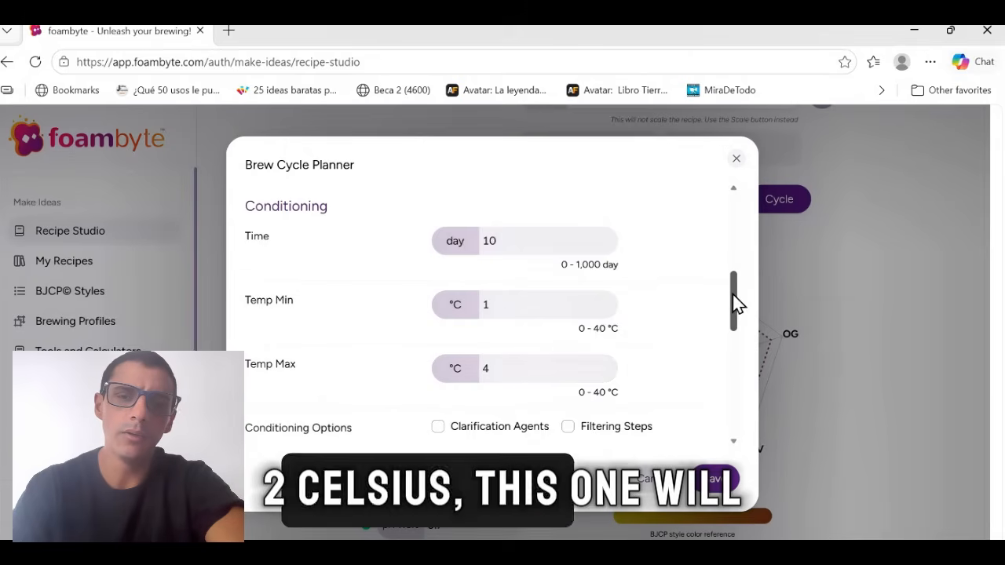
pyautogui.moveTo(736, 303)
pyautogui.mouseDown()
pyautogui.moveTo(731, 322)
pyautogui.moveTo(738, 299)
pyautogui.mouseUp()
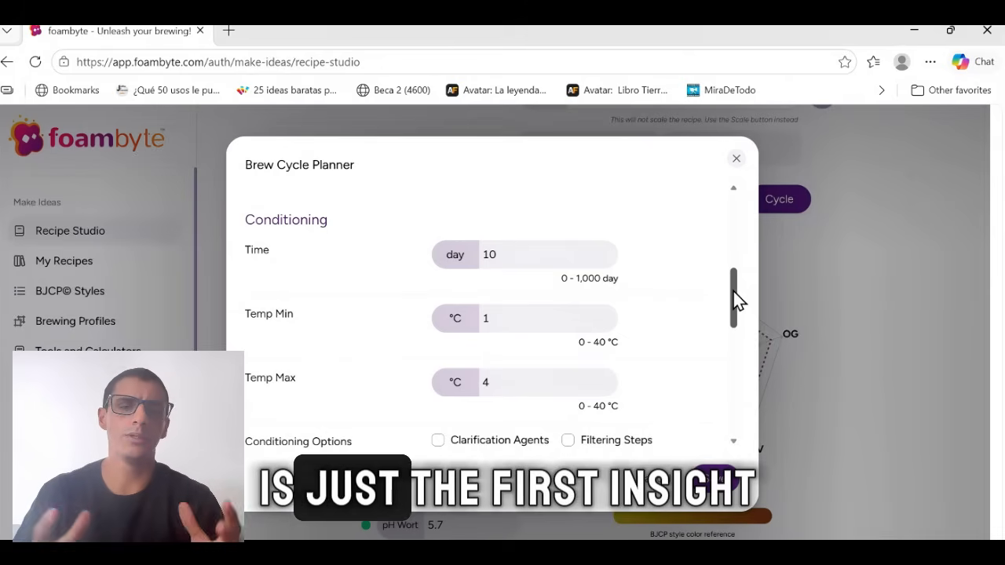
# Set the brew cycle's carbonation profile to American IPA.
pyautogui.scroll(-3, 688, 318)
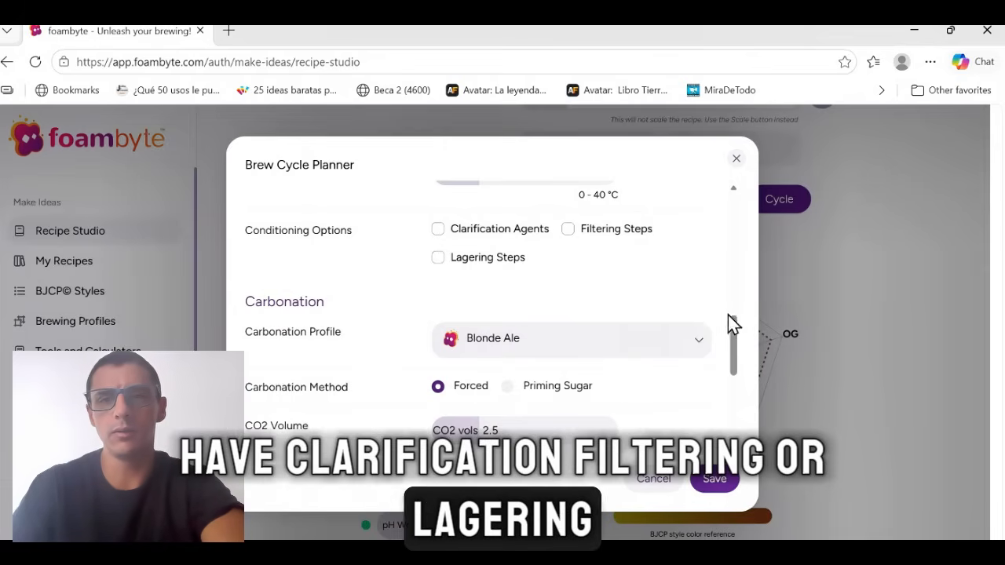
pyautogui.moveTo(732, 328)
pyautogui.mouseDown()
pyautogui.moveTo(732, 361)
pyautogui.moveTo(722, 321)
pyautogui.mouseUp()
pyautogui.click(697, 263)
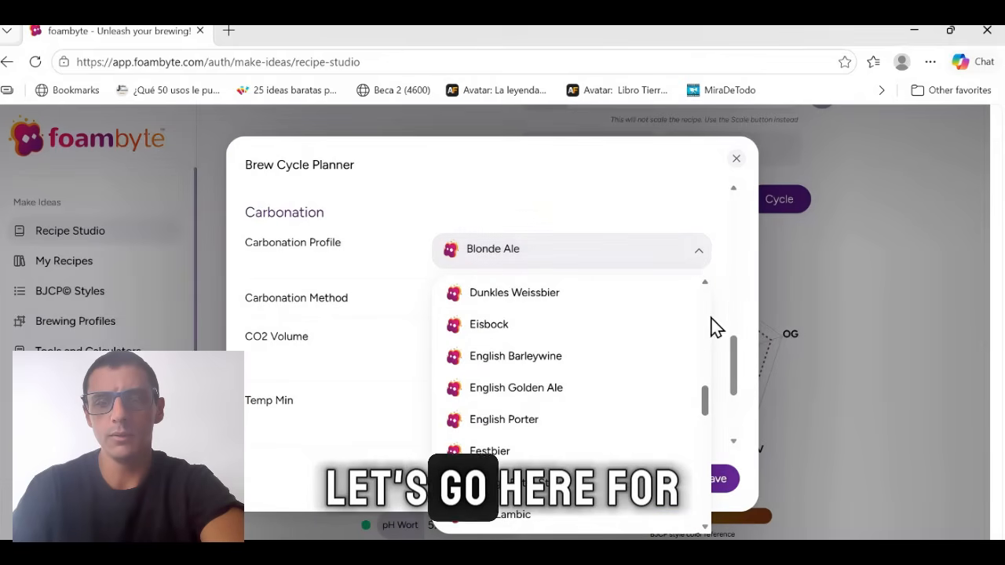
pyautogui.moveTo(708, 402); pyautogui.dragTo(701, 282)
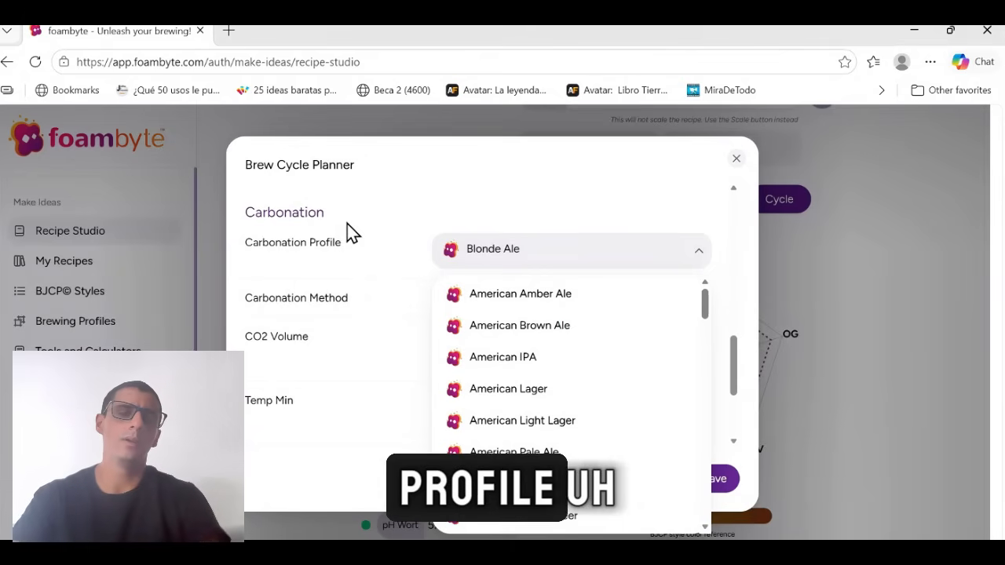
pyautogui.click(519, 363)
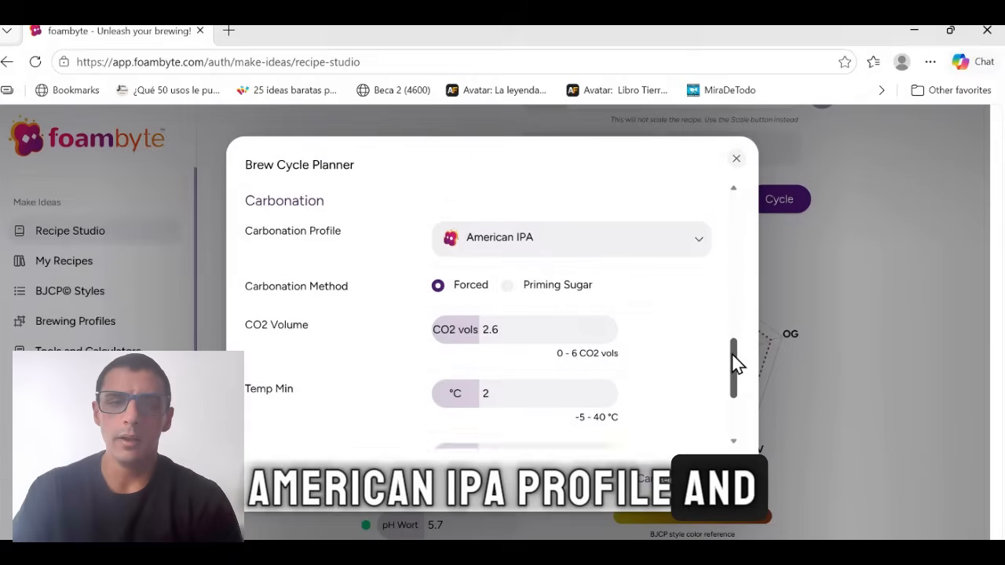
# Try the Priming Sugar carbonation method, set it back to Forced, and check the CO2 volume and required sugar.
pyautogui.click(509, 301)
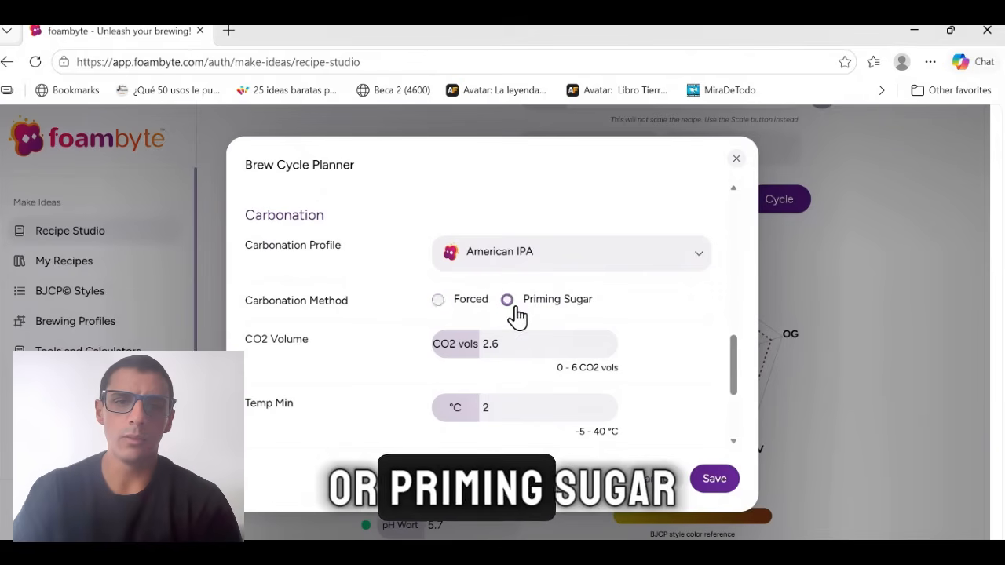
pyautogui.click(439, 305)
pyautogui.moveTo(736, 360); pyautogui.dragTo(734, 385)
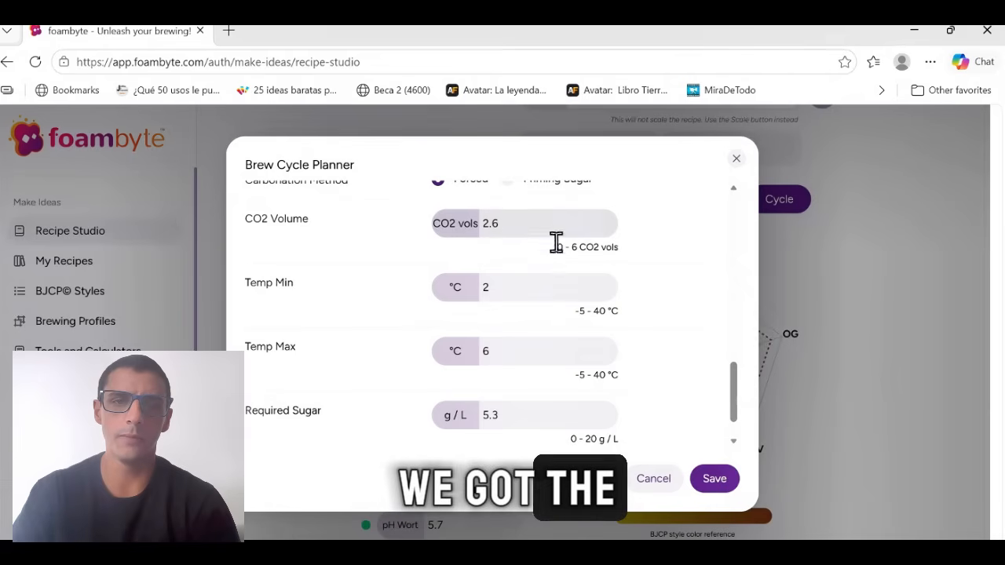
pyautogui.click(503, 224)
pyautogui.click(554, 410)
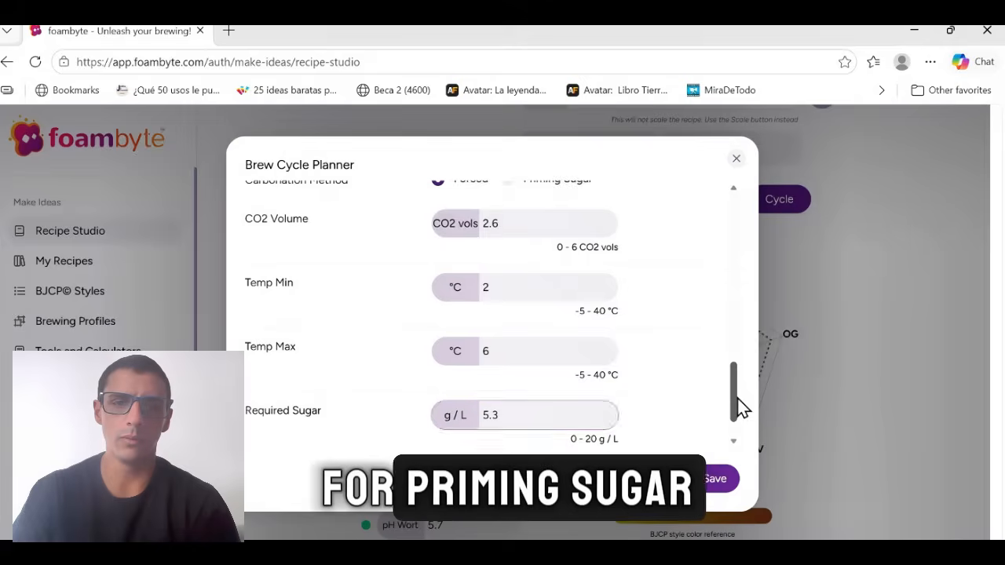
# Set the maximum carbonation temperature to 3 °C and save the brew cycle.
pyautogui.scroll(-3, 740, 409)
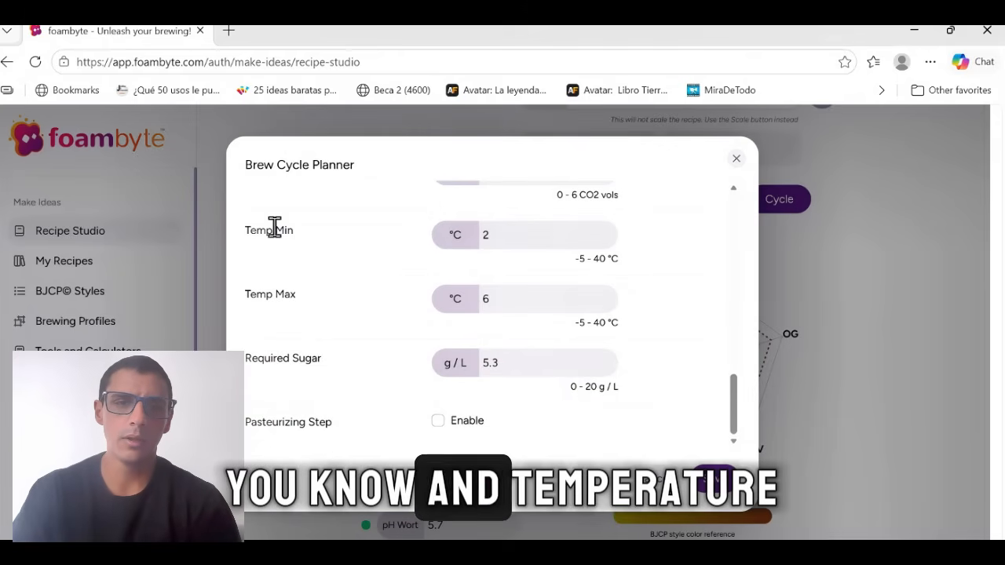
pyautogui.click(523, 298)
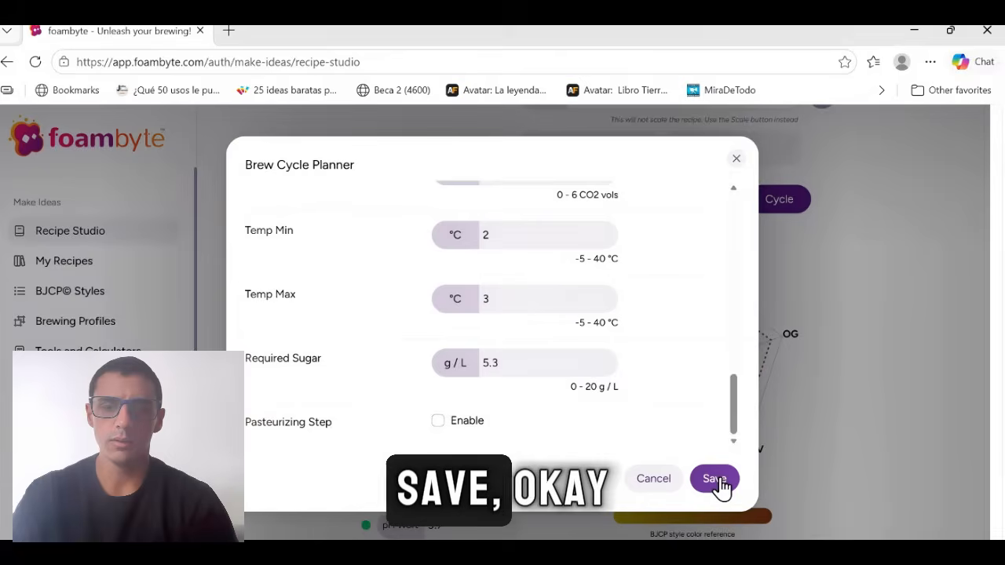
pyautogui.click(716, 479)
# Expand the recipe's ingredients list, start adding an ingredient and view the types of new ingredient that can be created.
pyautogui.scroll(-3, 914, 223)
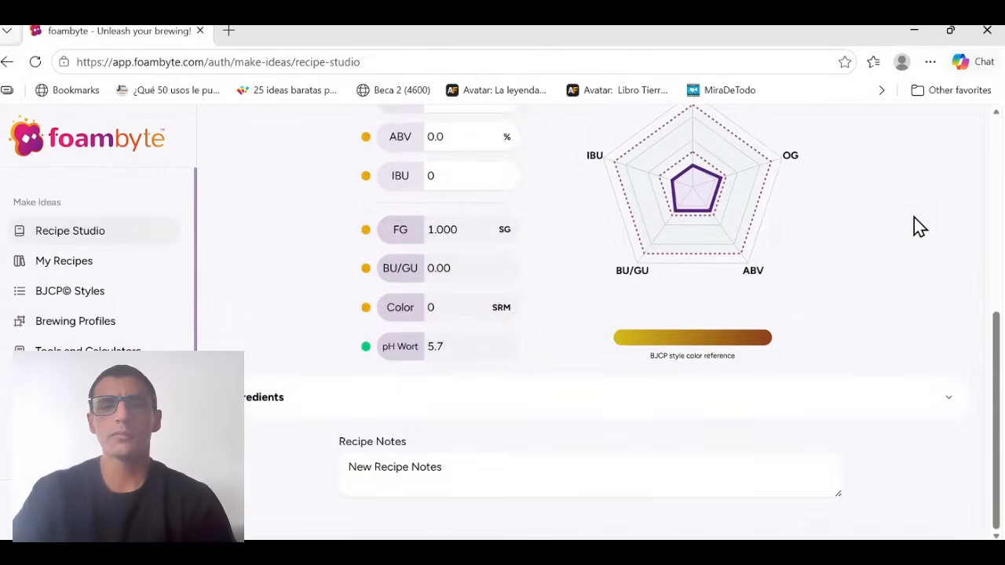
pyautogui.scroll(2, 914, 221)
pyautogui.scroll(-3, 916, 236)
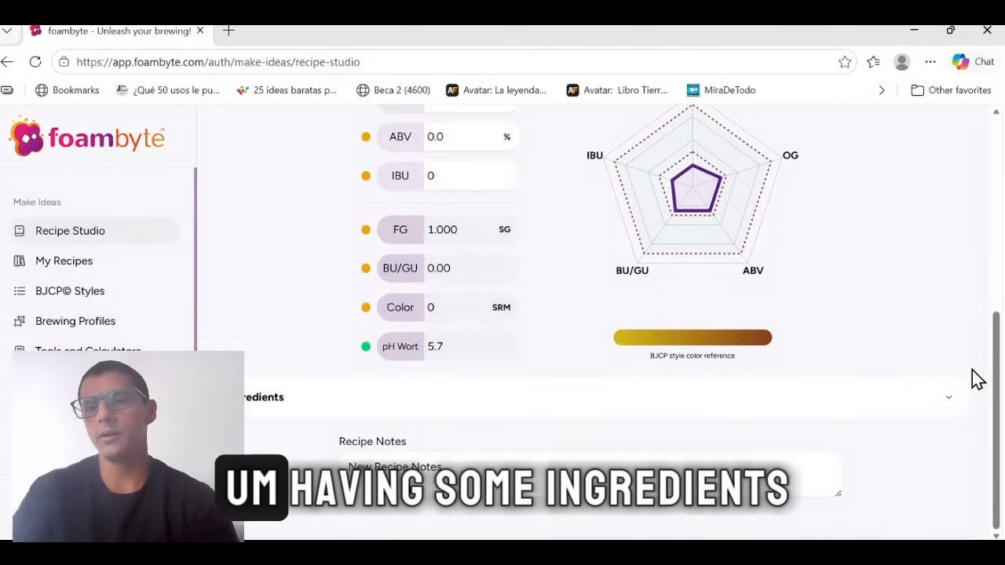
pyautogui.click(950, 414)
pyautogui.scroll(-3, 848, 315)
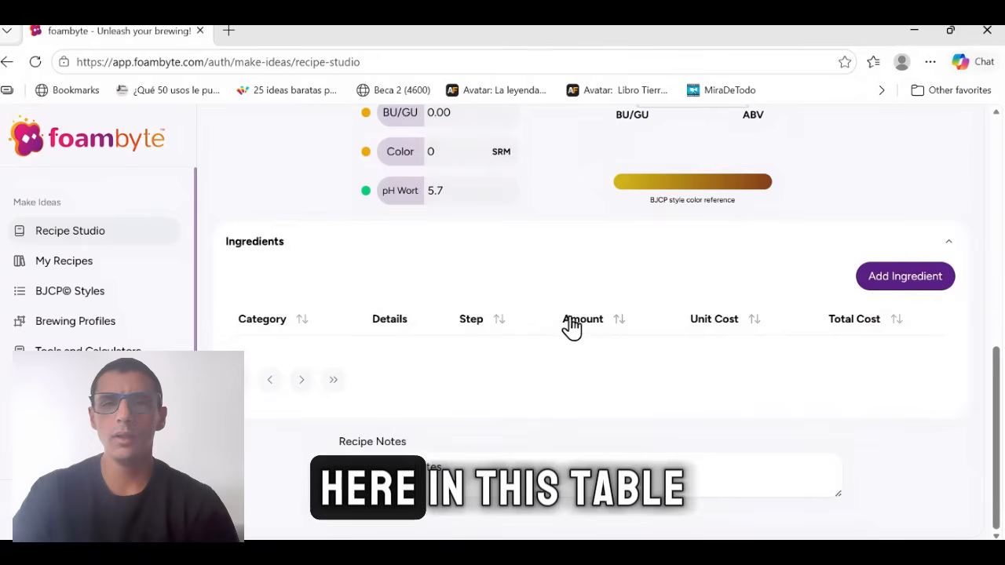
pyautogui.click(911, 285)
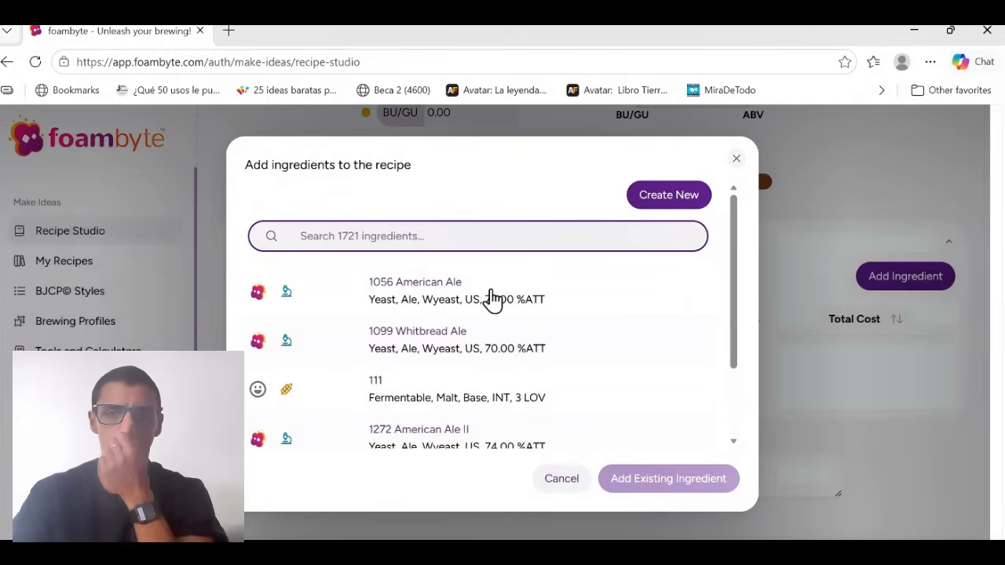
pyautogui.click(662, 198)
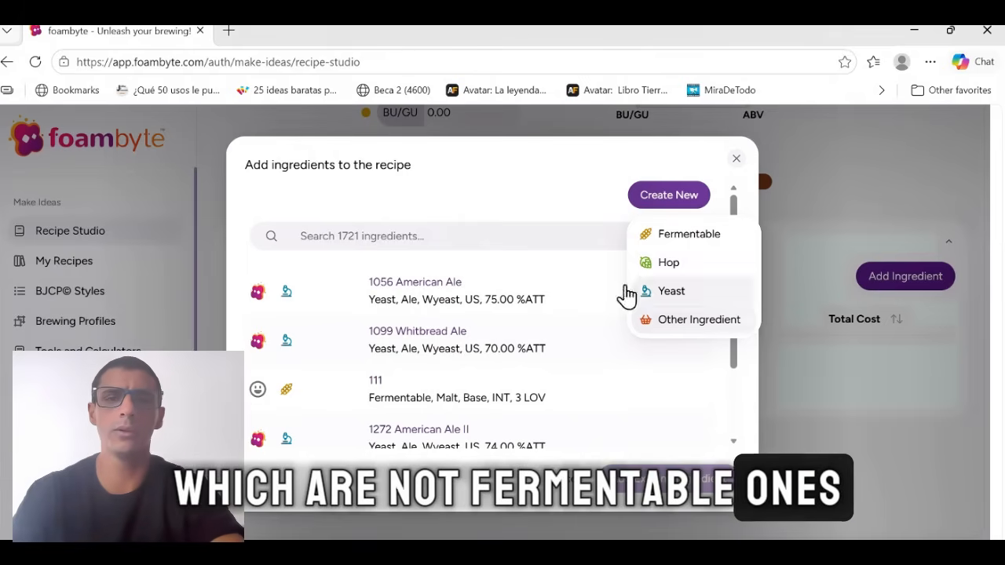
pyautogui.click(427, 235)
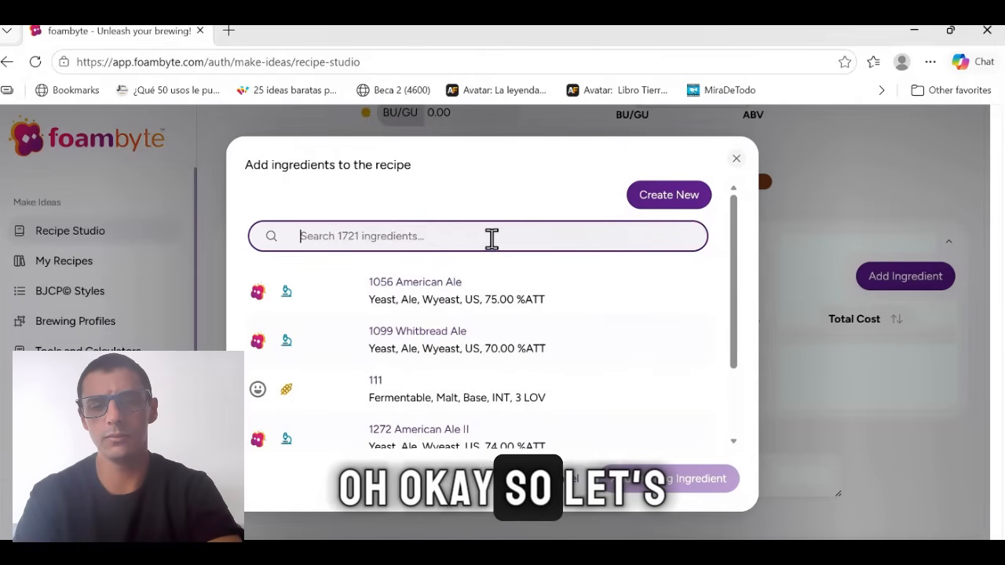
# Search the ingredients for "2 row", choose Rahr Standard 2-Row and set its amount to 13 kg.
pyautogui.write('2 row')
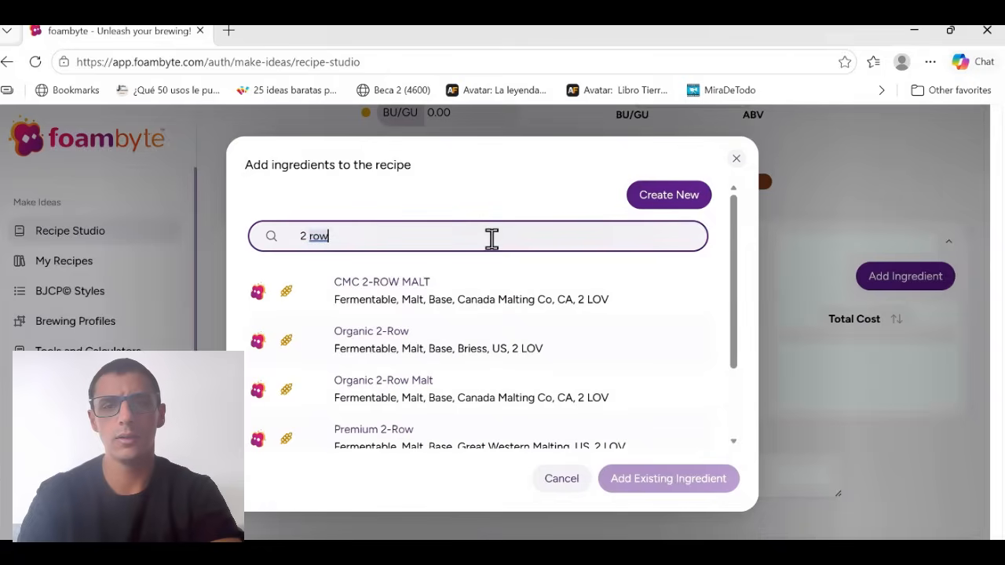
pyautogui.scroll(-3, 620, 363)
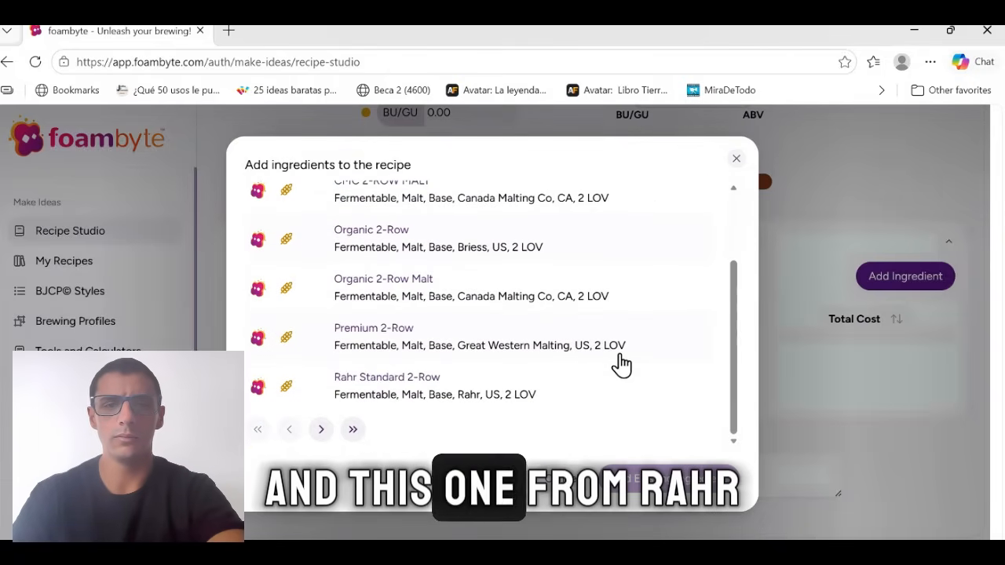
pyautogui.click(467, 386)
pyautogui.moveTo(735, 264); pyautogui.dragTo(731, 332)
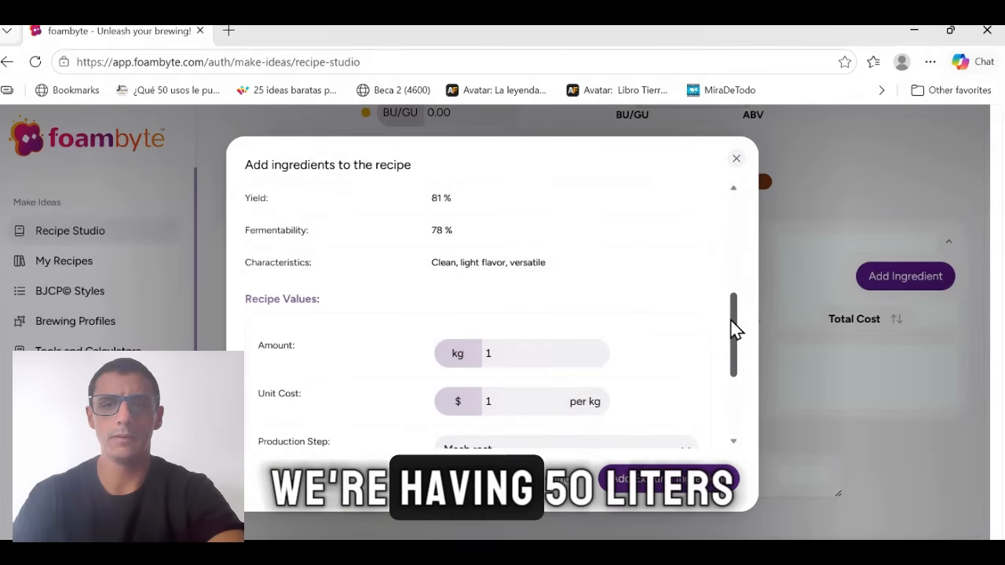
pyautogui.click(542, 353)
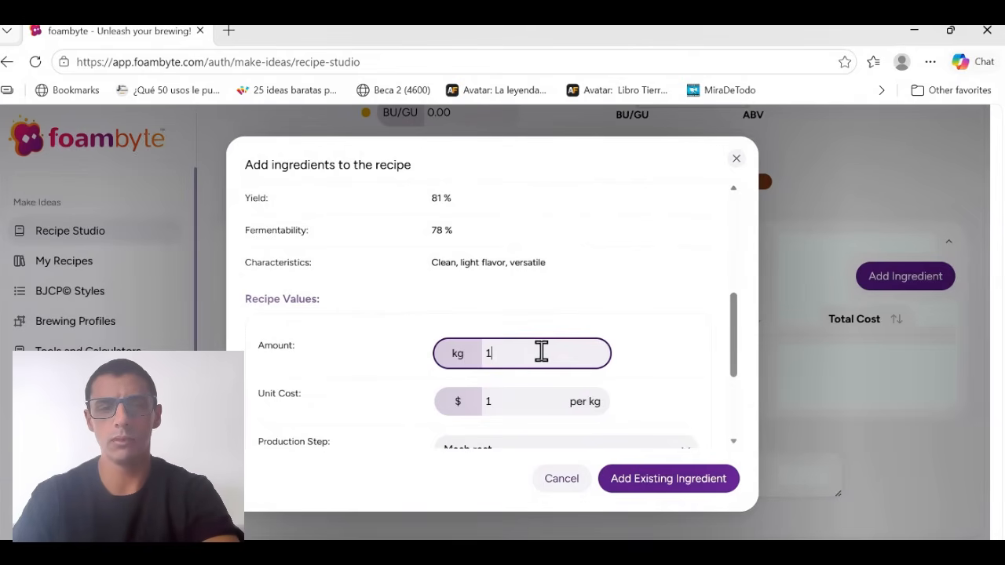
pyautogui.write('3')
# Add the 2-row malt with Mash rest as its production step and check the recipe's color against the BJCP style reference.
pyautogui.moveTo(732, 332); pyautogui.dragTo(731, 385)
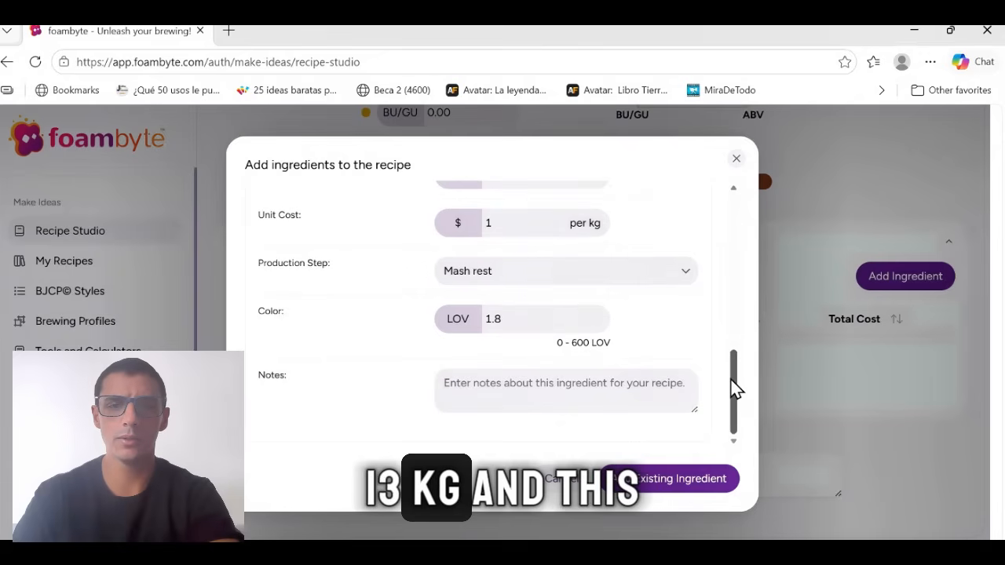
pyautogui.click(512, 275)
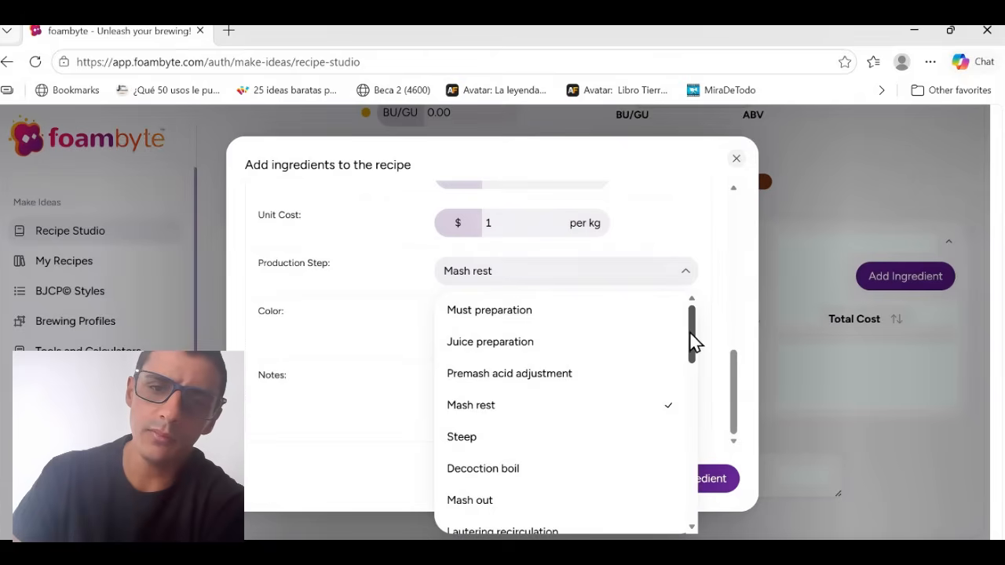
pyautogui.moveTo(695, 340)
pyautogui.mouseDown()
pyautogui.moveTo(680, 478)
pyautogui.moveTo(694, 337)
pyautogui.mouseUp()
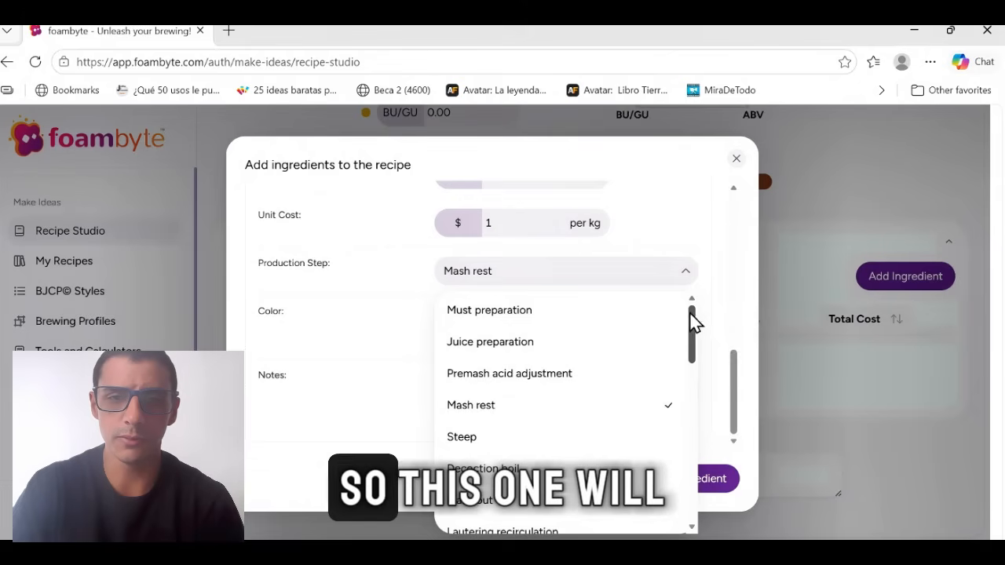
pyautogui.click(501, 407)
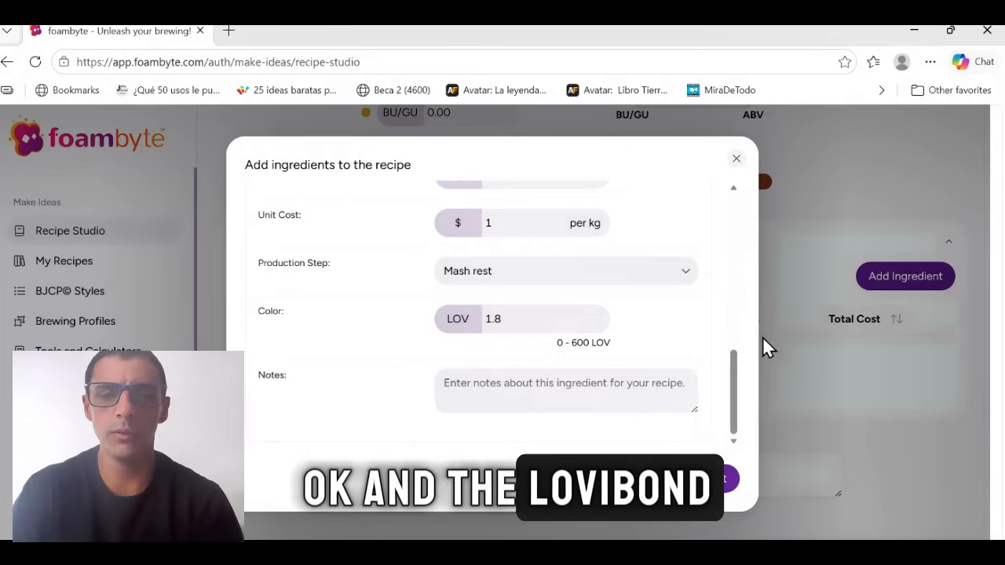
pyautogui.scroll(1, 743, 411)
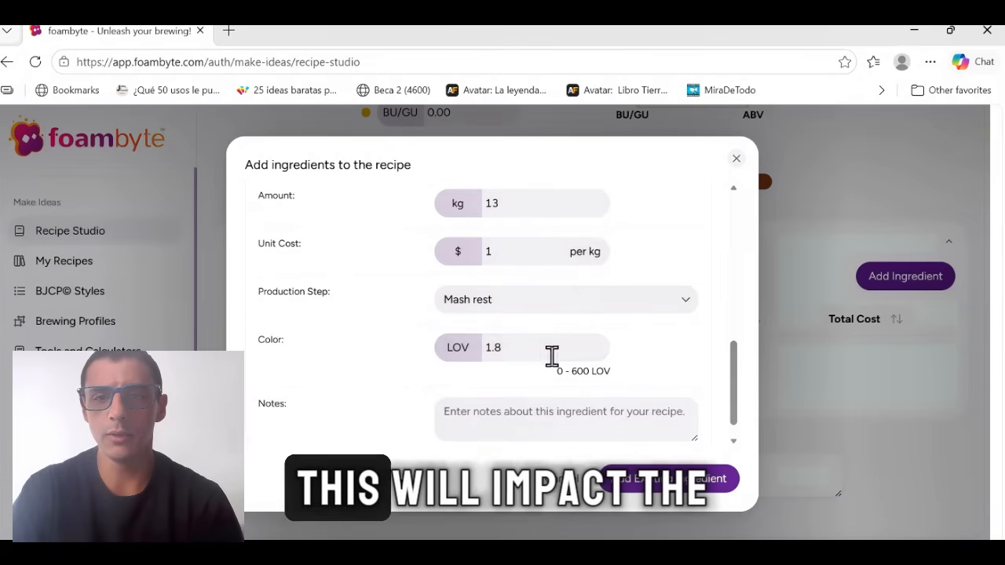
pyautogui.scroll(-1, 731, 366)
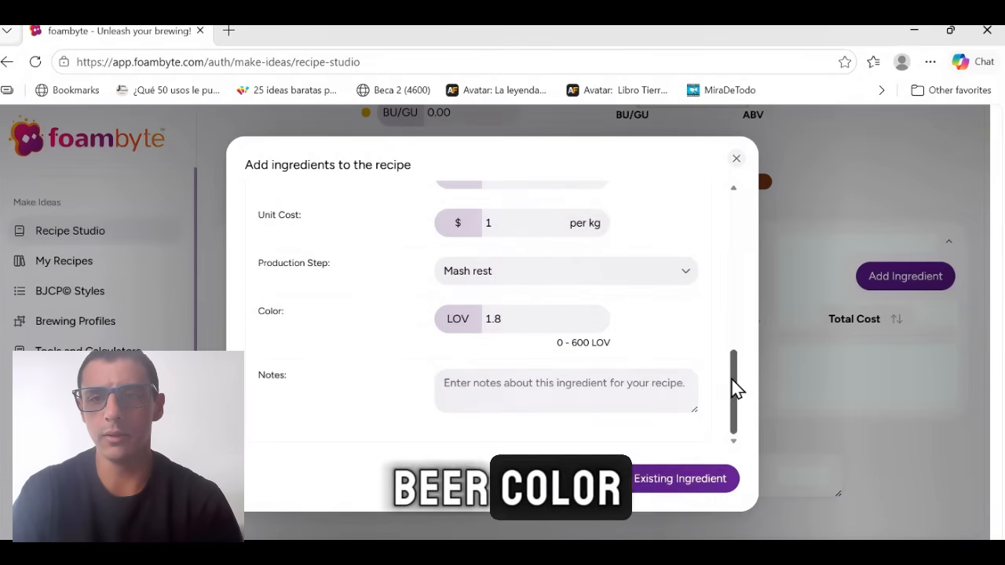
pyautogui.click(725, 480)
pyautogui.moveTo(994, 403); pyautogui.dragTo(998, 237)
pyautogui.moveTo(998, 286); pyautogui.dragTo(695, 348)
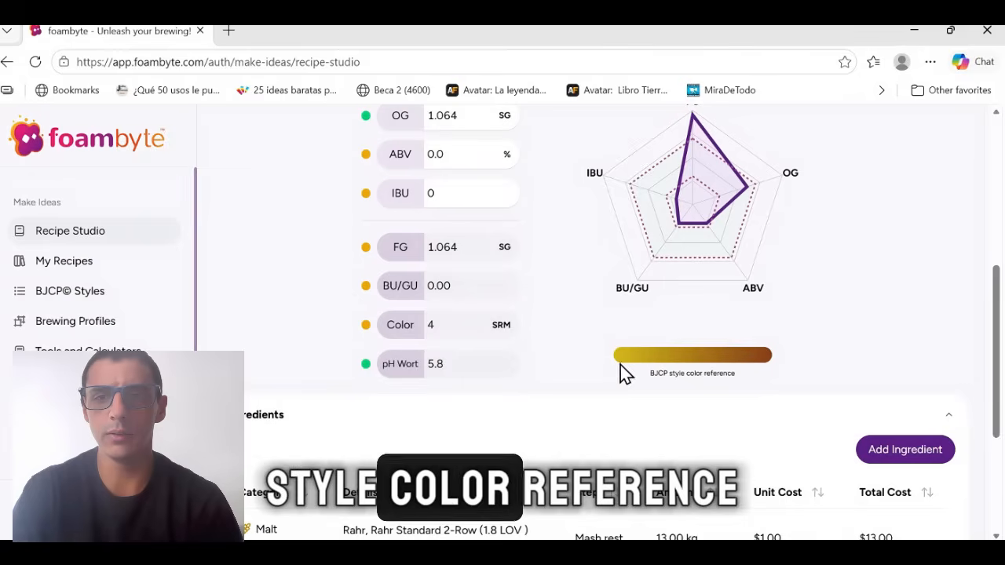
# Start another ingredient, search for "pilsen" and choose the Pilsen 2H malt from Altiplano.
pyautogui.moveTo(996, 322); pyautogui.dragTo(996, 400)
pyautogui.click(918, 260)
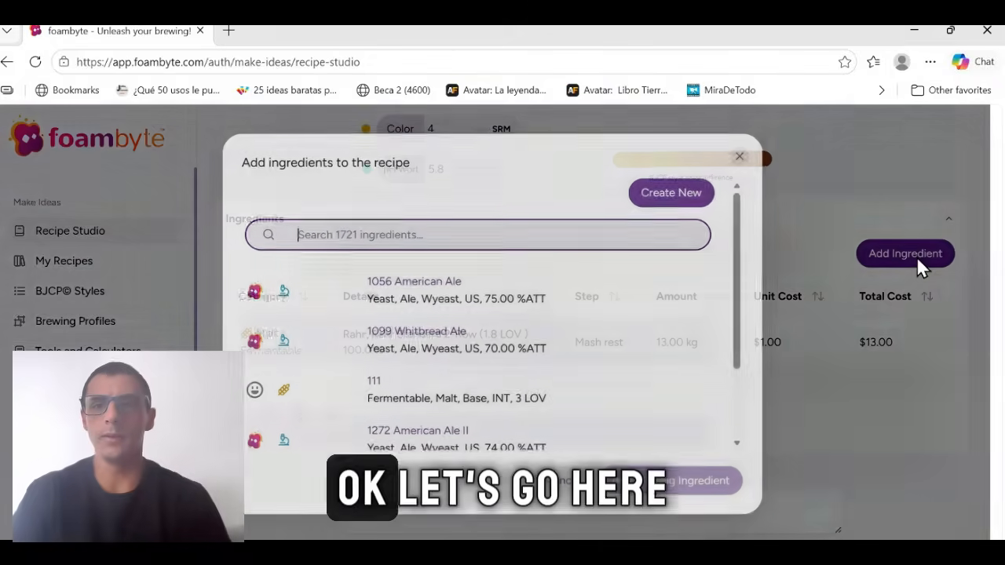
pyautogui.write('p')
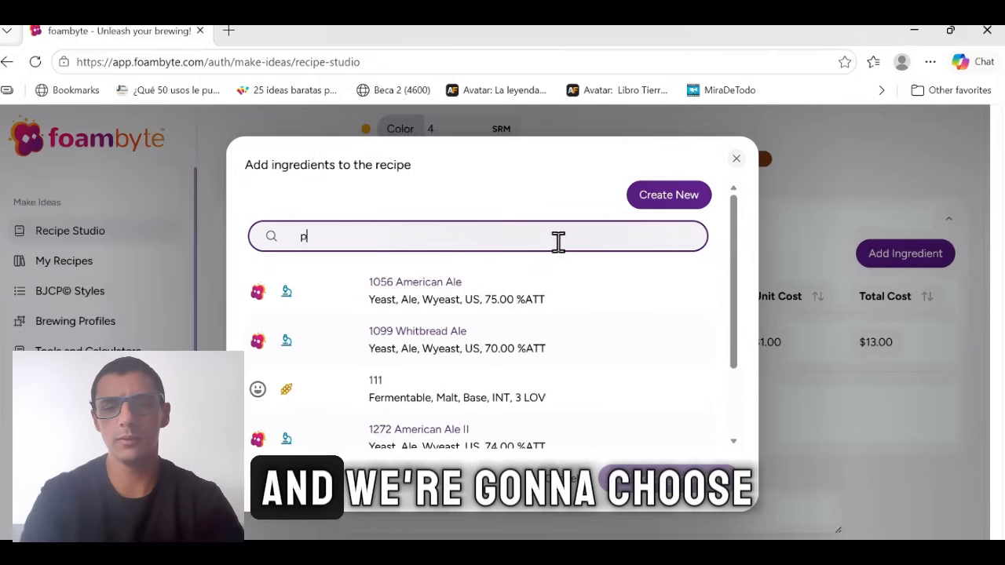
pyautogui.write('ilsen')
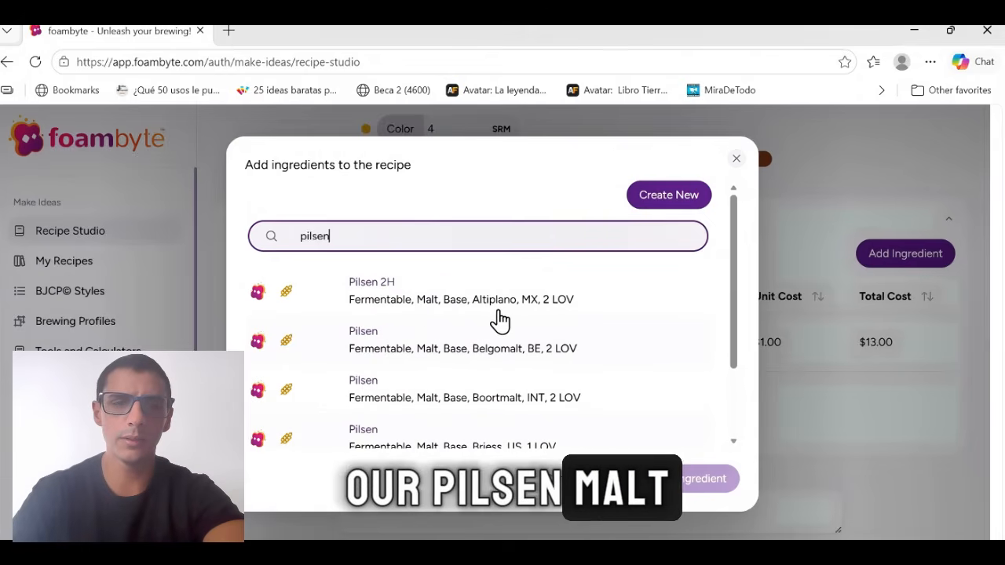
pyautogui.click(498, 307)
pyautogui.scroll(-1, 728, 286)
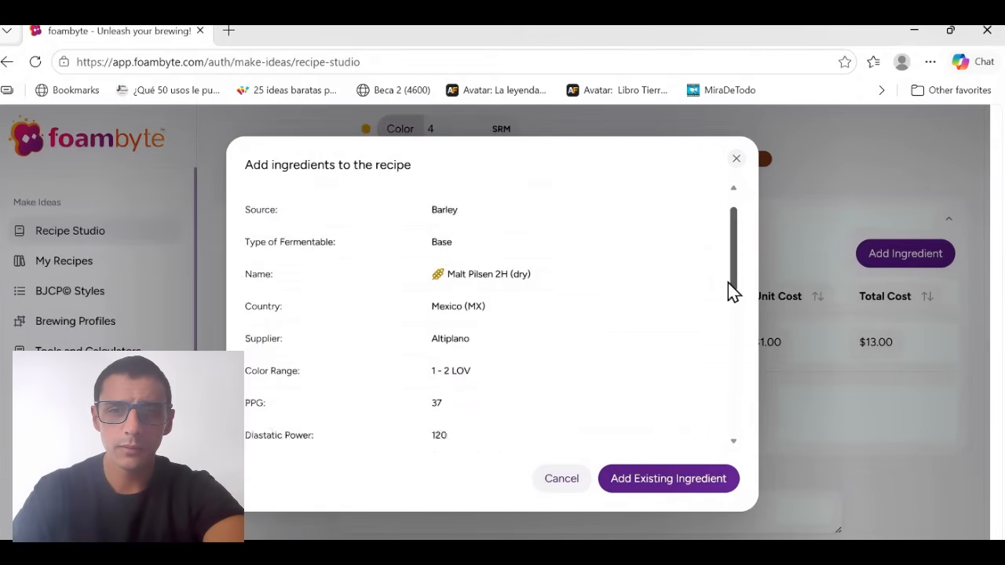
# Set the Pilsen 2H malt's amount to 3 kg and add it to the recipe.
pyautogui.moveTo(728, 283); pyautogui.dragTo(734, 391)
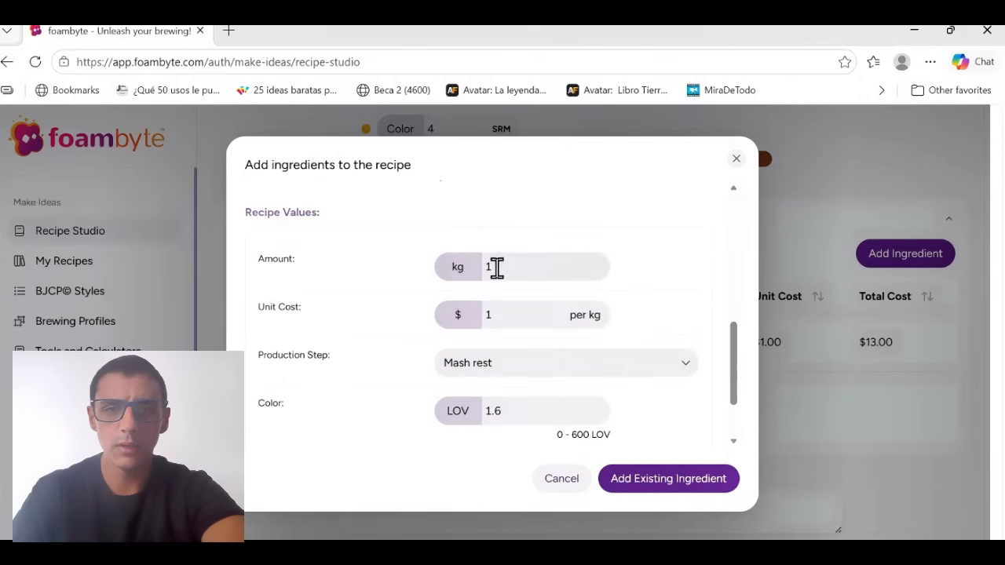
pyautogui.click(496, 267)
pyautogui.press('BackSpace')
pyautogui.write('3')
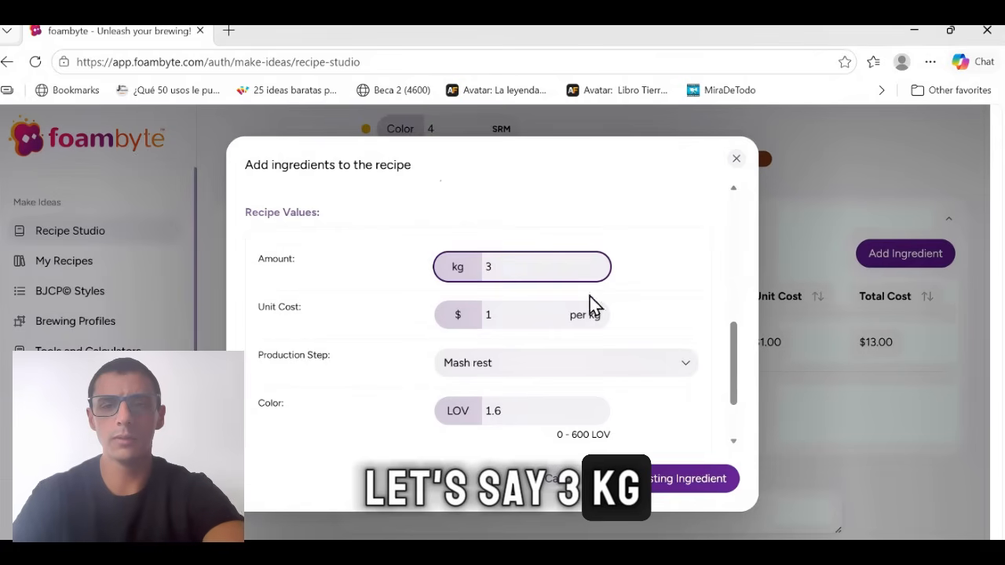
pyautogui.click(725, 362)
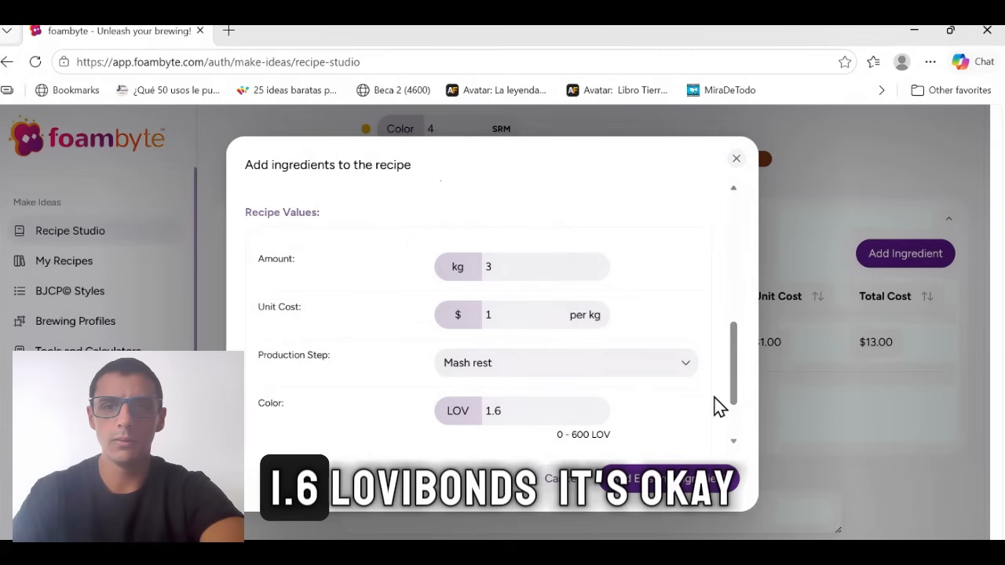
pyautogui.moveTo(736, 366); pyautogui.dragTo(738, 408)
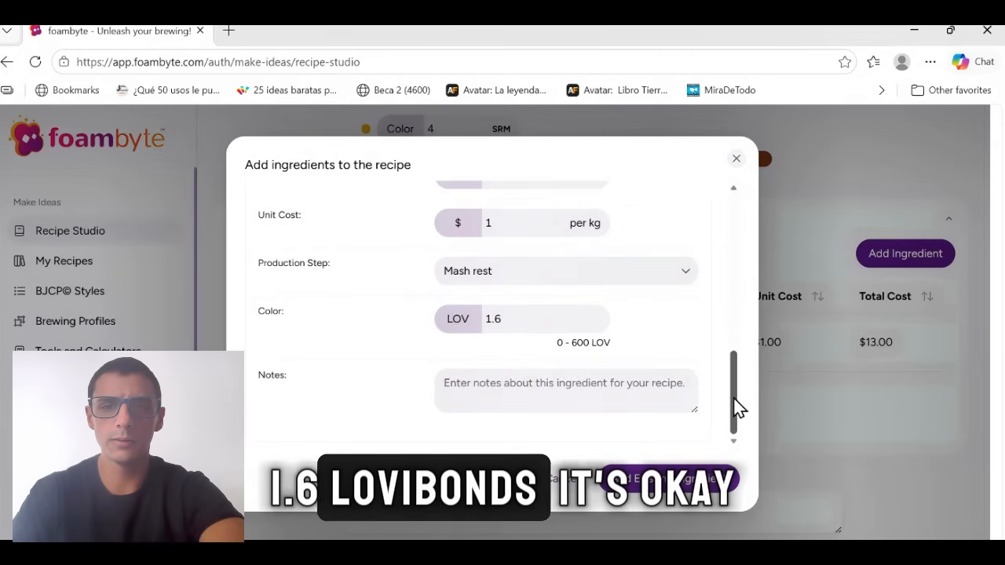
pyautogui.click(671, 479)
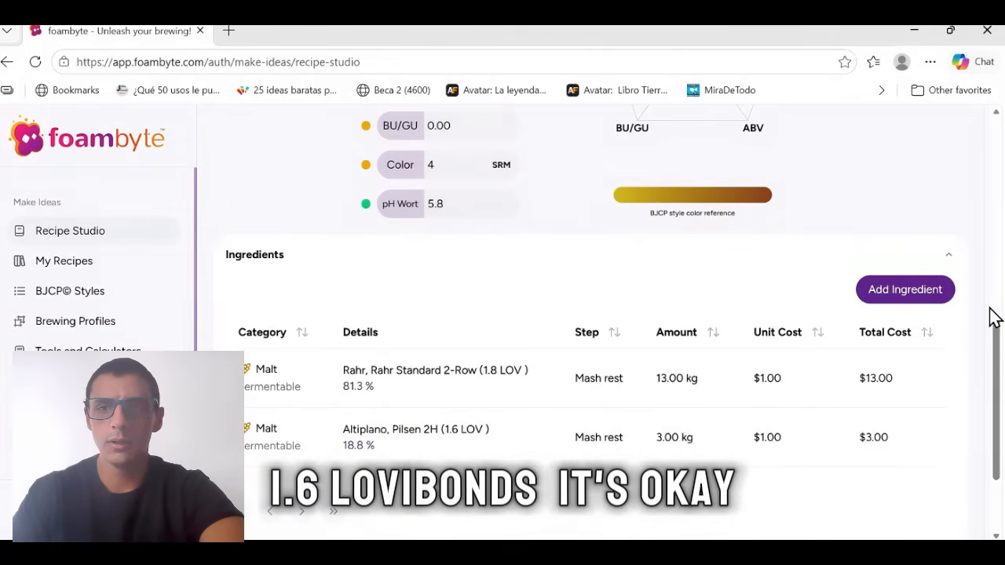
# Review the recipe's gravity values, then search the ingredients for "fermentis us" and choose the SafAle US-05 yeast.
pyautogui.moveTo(997, 366); pyautogui.dragTo(997, 259)
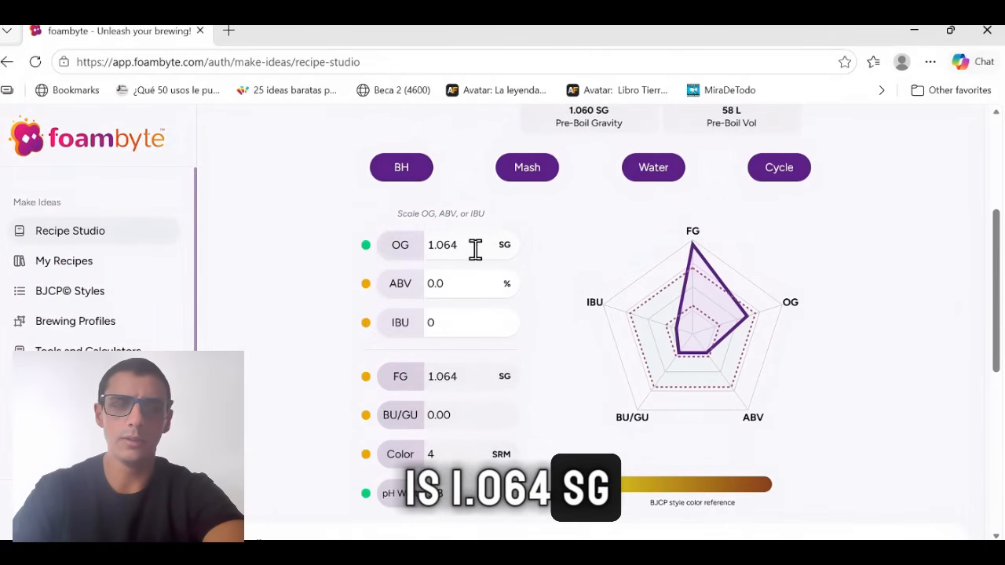
pyautogui.scroll(1, 994, 283)
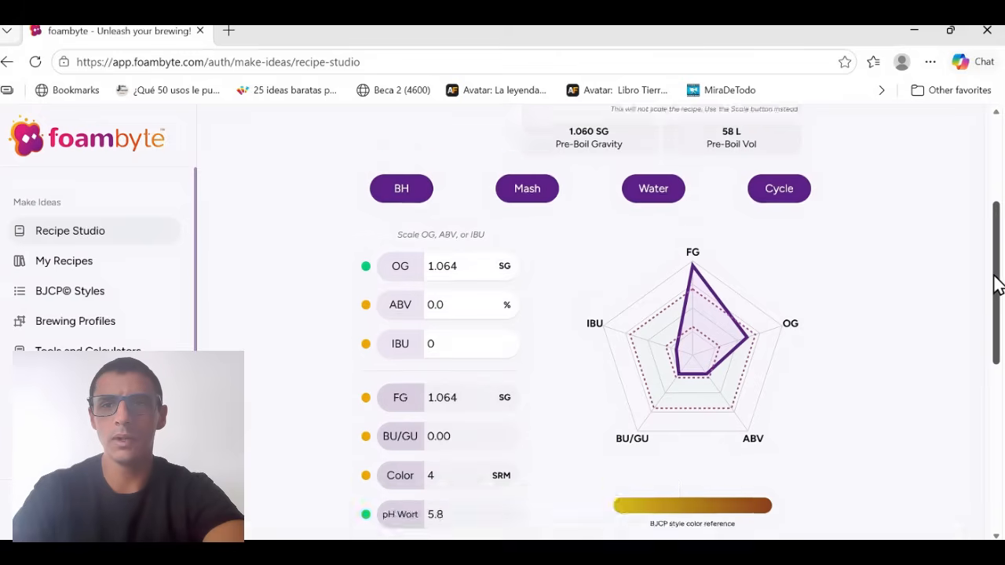
pyautogui.moveTo(995, 275); pyautogui.dragTo(985, 311)
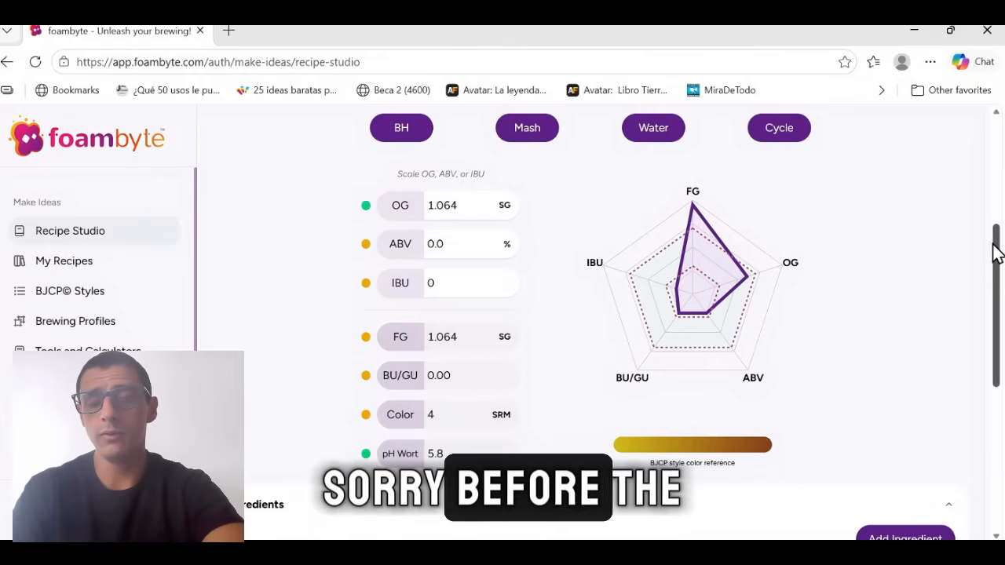
pyautogui.moveTo(995, 246); pyautogui.dragTo(995, 255)
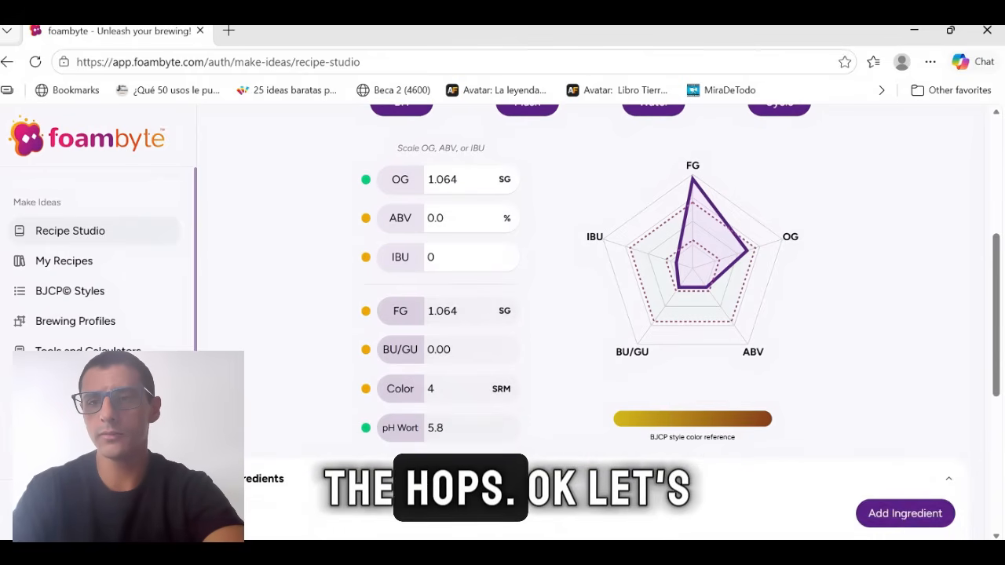
pyautogui.click(906, 515)
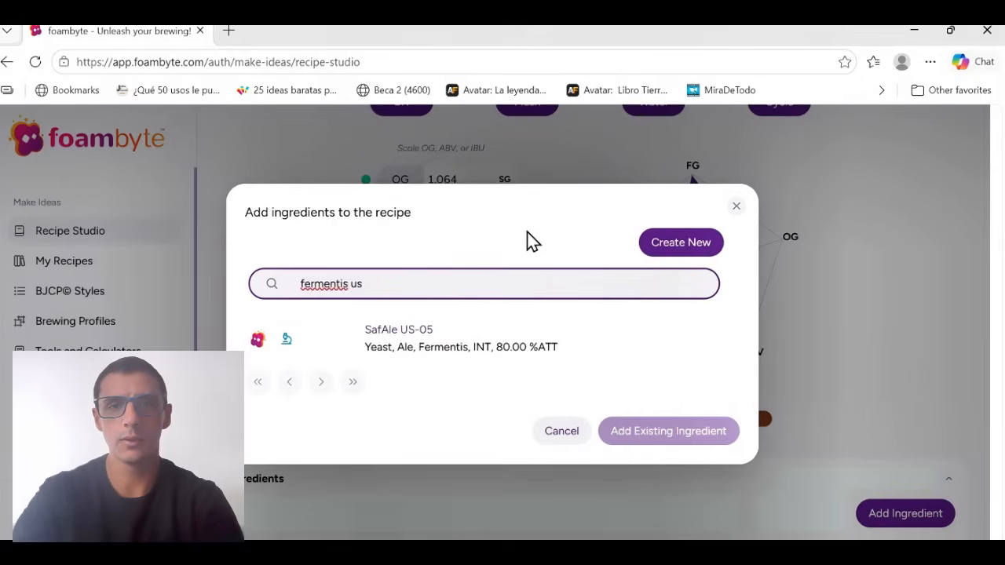
pyautogui.click(461, 338)
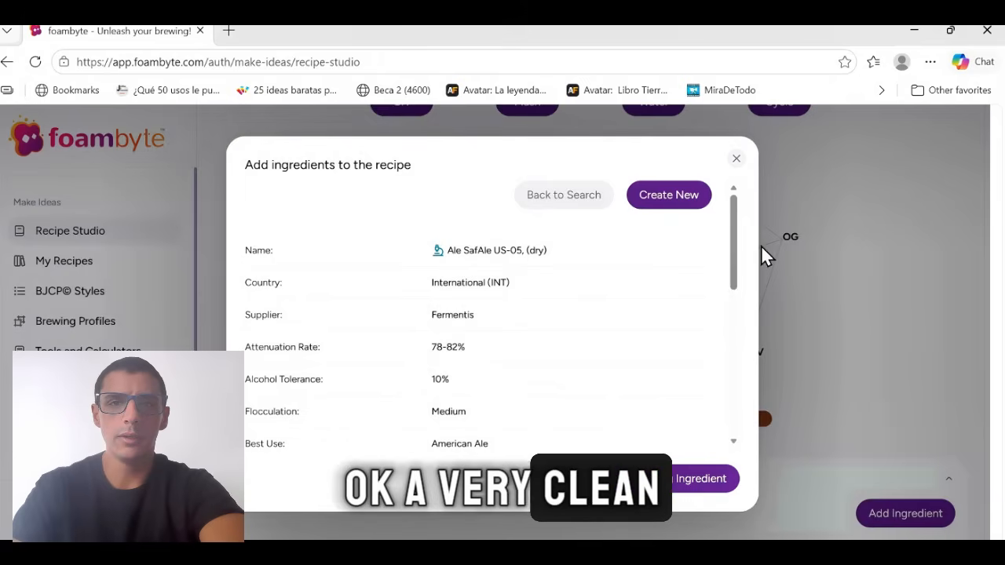
# Set the SafAle US-05 yeast's amount to 25 g.
pyautogui.scroll(-1, 736, 238)
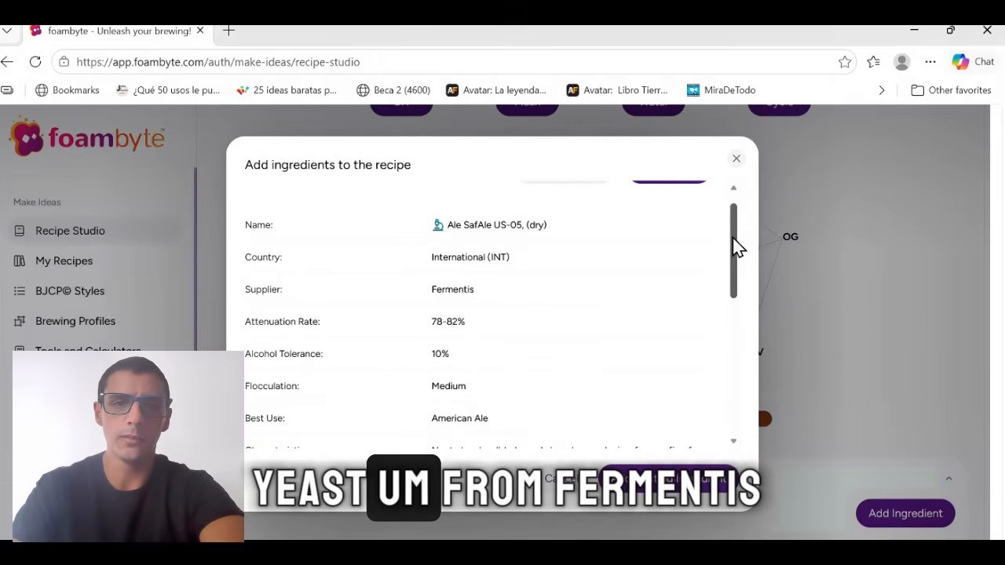
pyautogui.moveTo(734, 240); pyautogui.dragTo(739, 345)
pyautogui.click(522, 267)
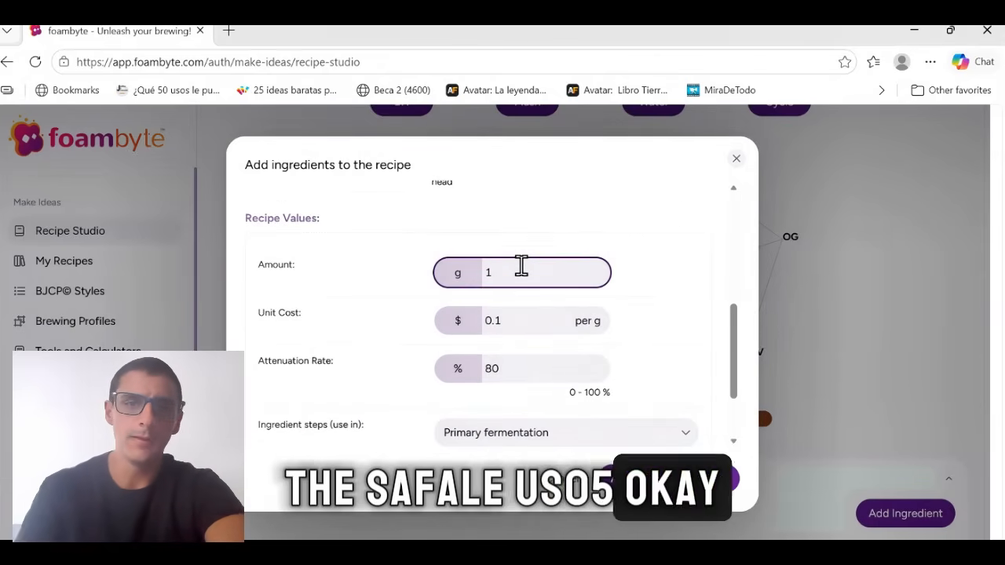
pyautogui.press('BackSpace')
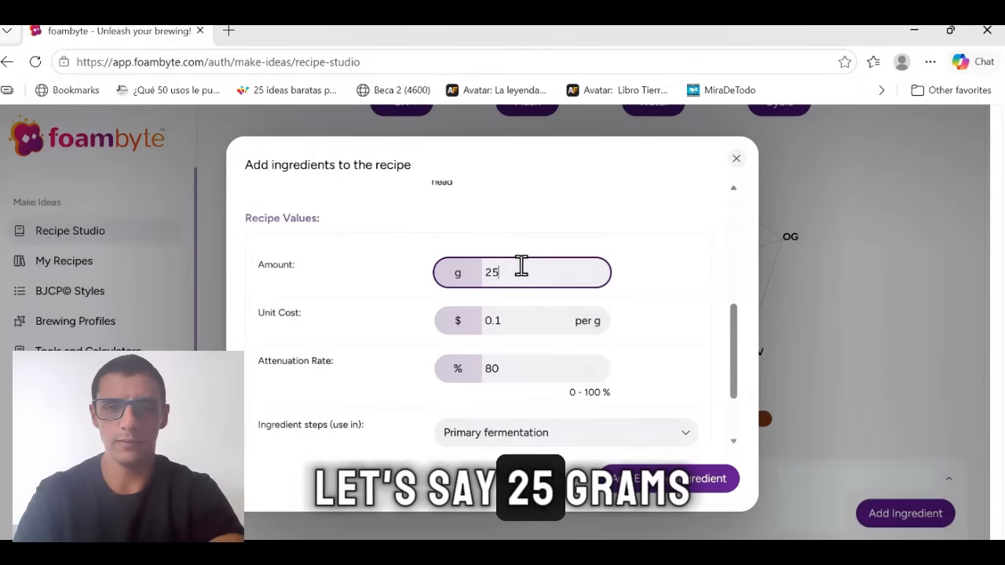
# Choose Primary fermentation as the SafAle US-05 yeast's ingredient step and add the yeast to the recipe.
pyautogui.click(744, 346)
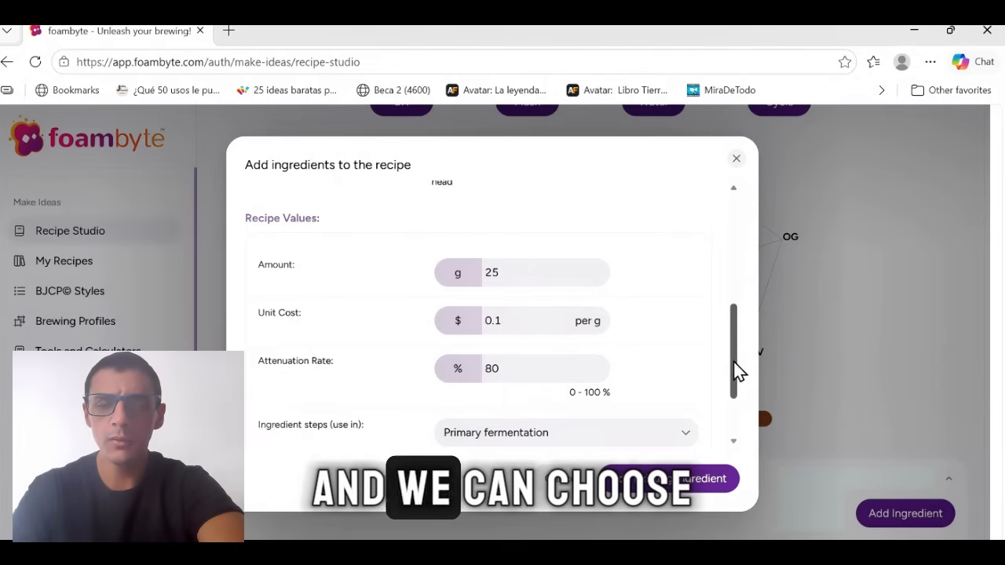
pyautogui.moveTo(738, 369); pyautogui.dragTo(735, 385)
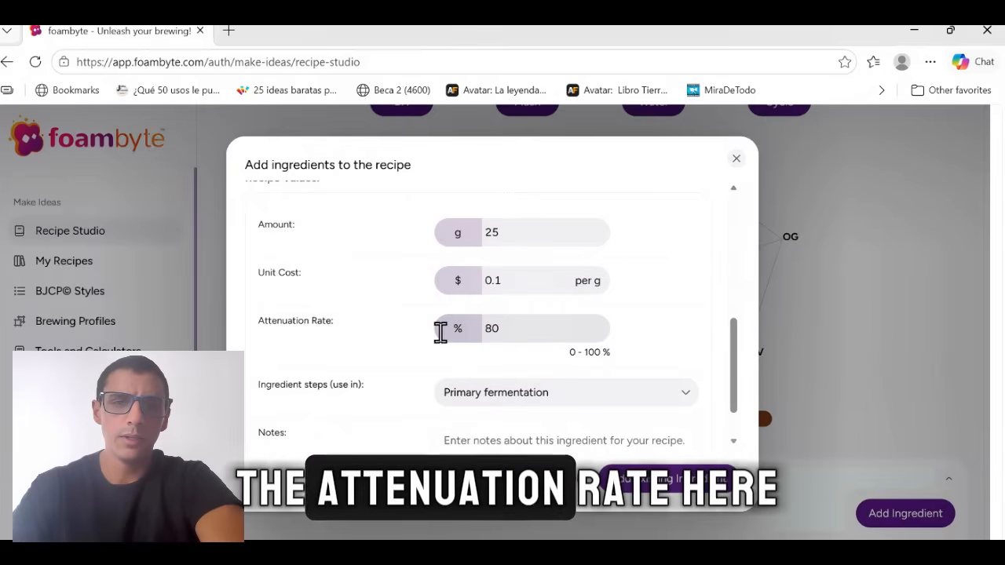
pyautogui.moveTo(741, 353); pyautogui.dragTo(732, 387)
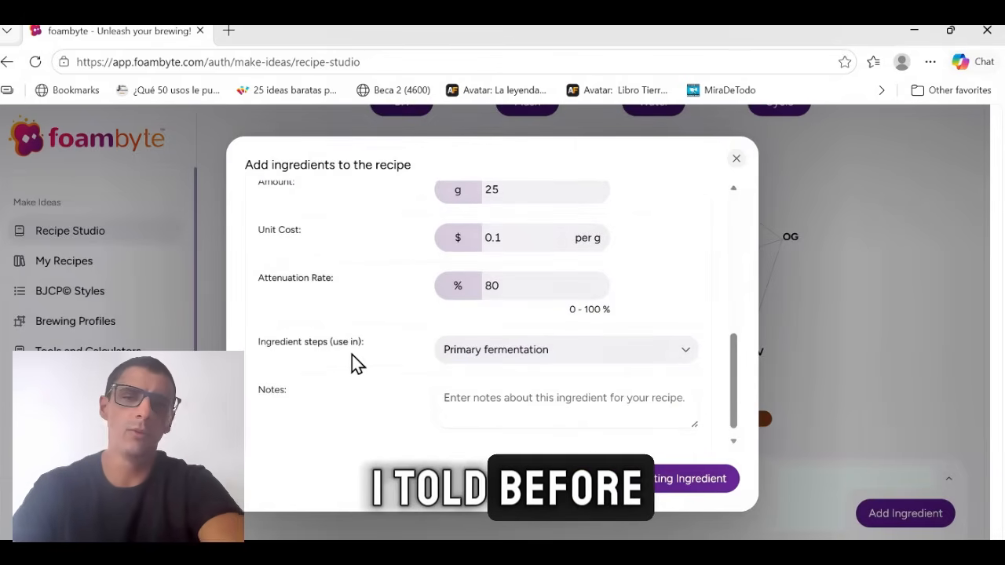
pyautogui.click(628, 355)
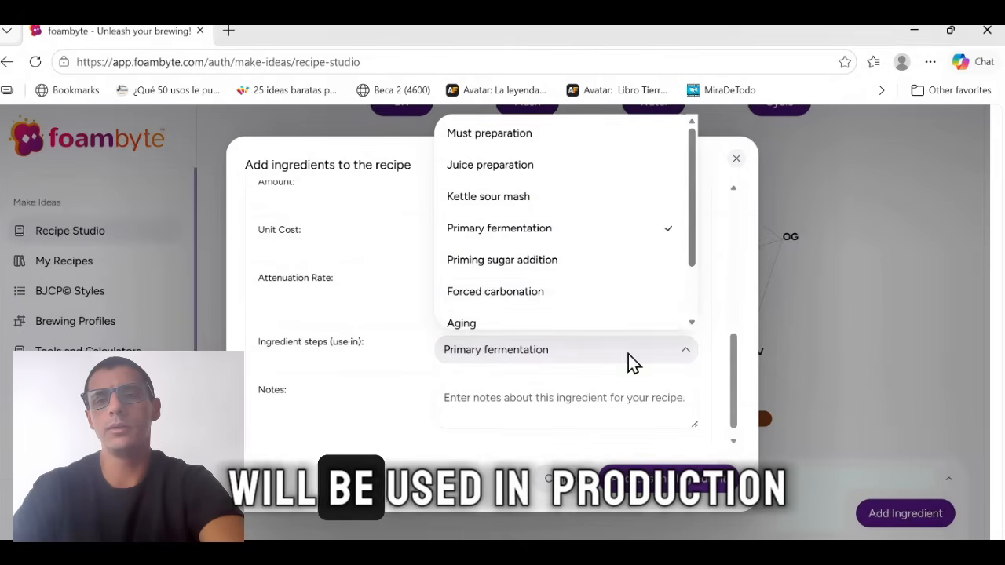
pyautogui.click(564, 237)
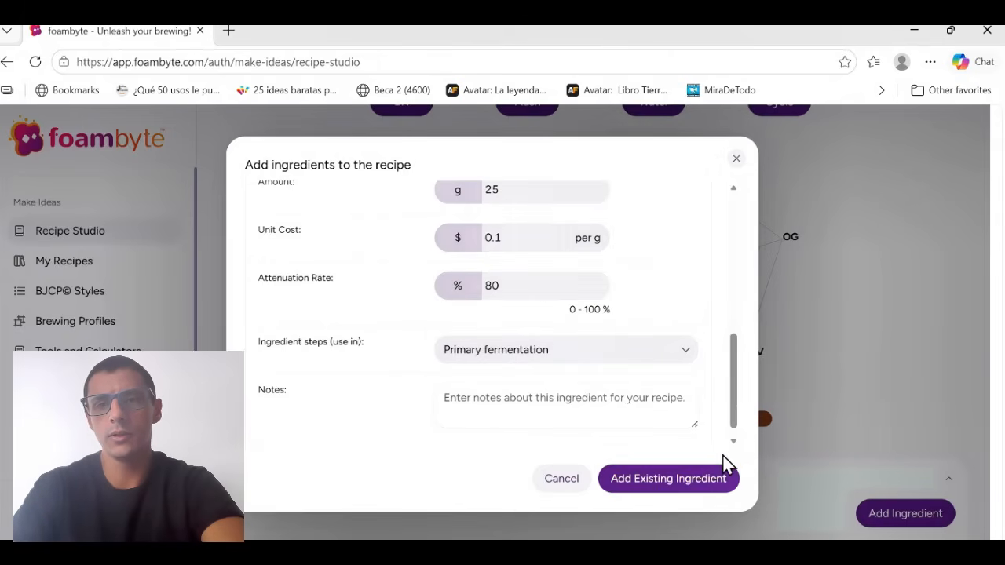
pyautogui.click(723, 485)
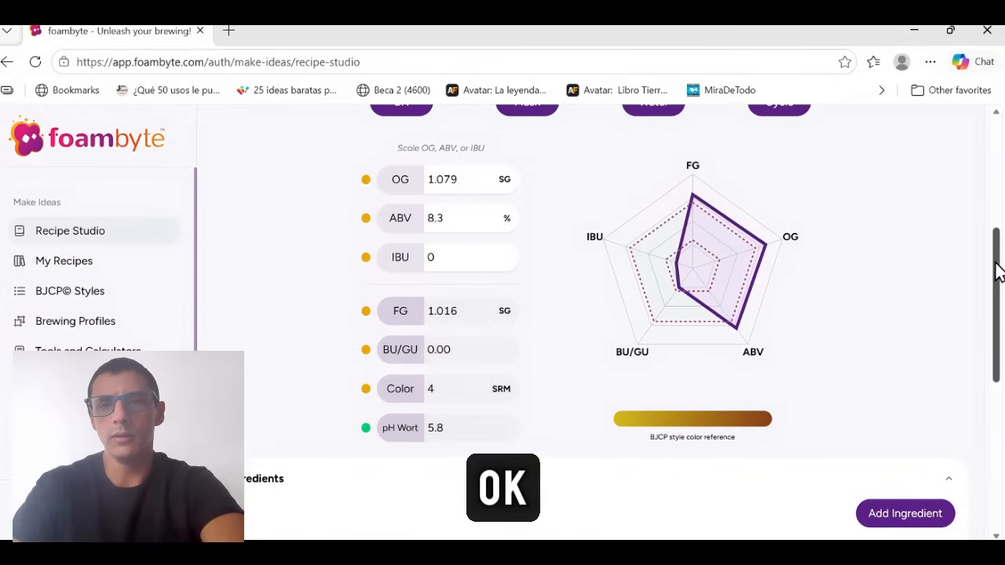
# Review the recipe's gravity, alcohol and ingredient amounts, then scale the recipe to an ABV of 6%.
pyautogui.moveTo(997, 266); pyautogui.dragTo(996, 230)
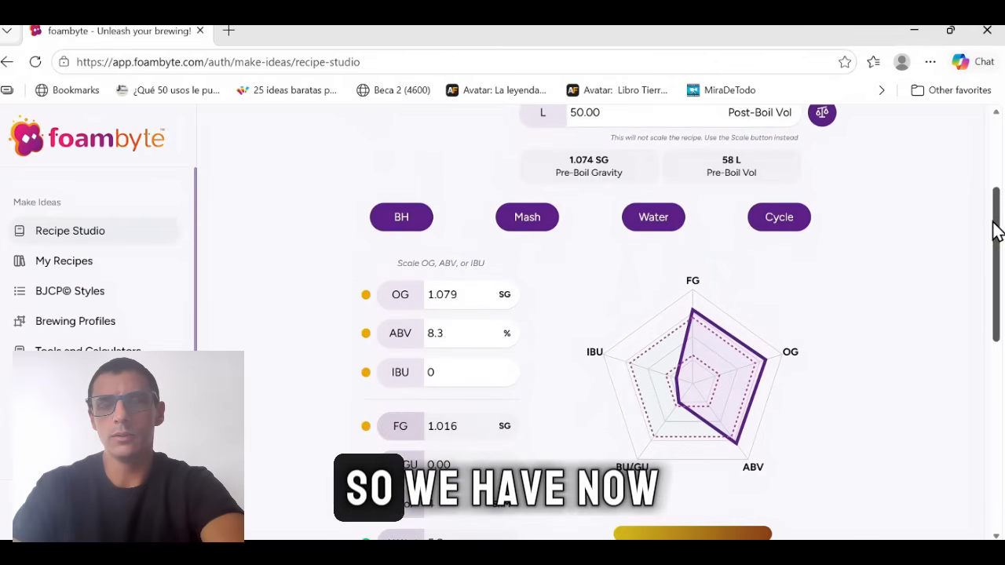
pyautogui.scroll(-2, 938, 326)
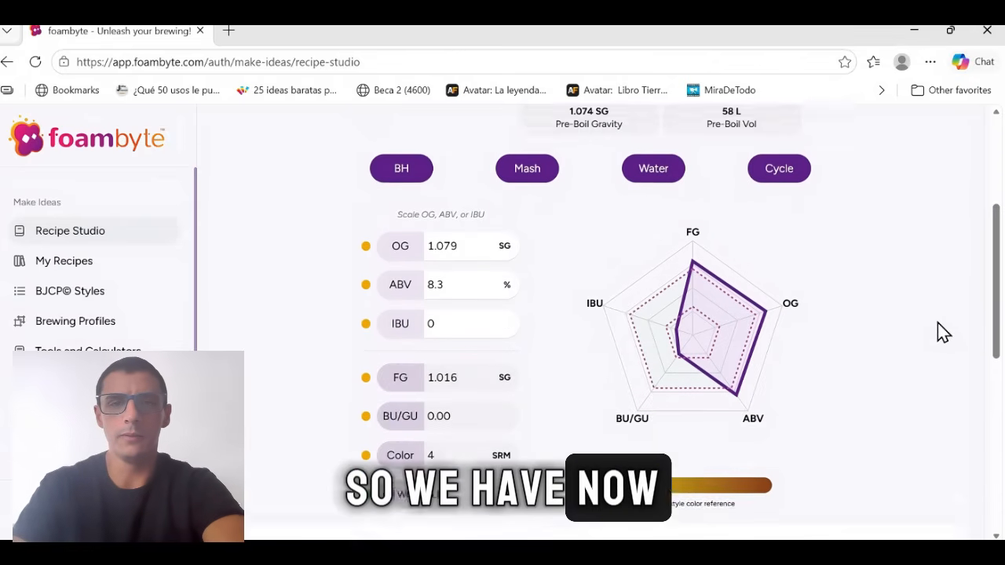
pyautogui.scroll(1, 929, 326)
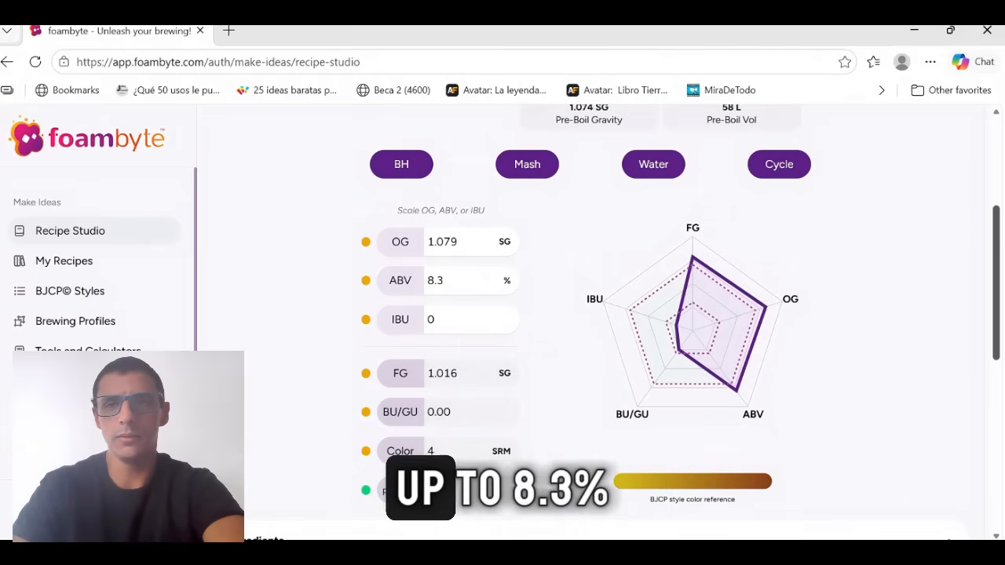
pyautogui.moveTo(997, 251); pyautogui.dragTo(997, 377)
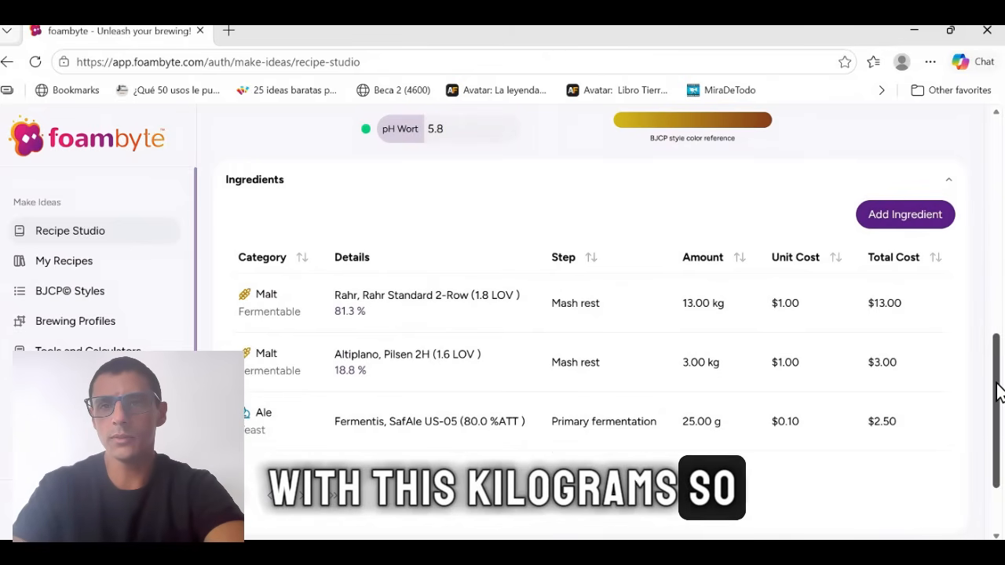
pyautogui.moveTo(997, 385); pyautogui.dragTo(999, 256)
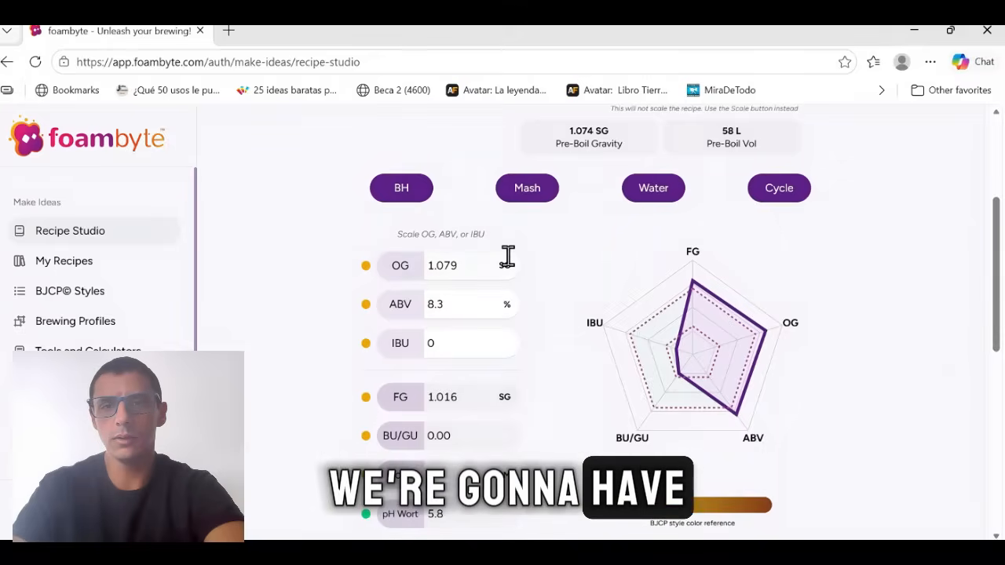
pyautogui.click(453, 304)
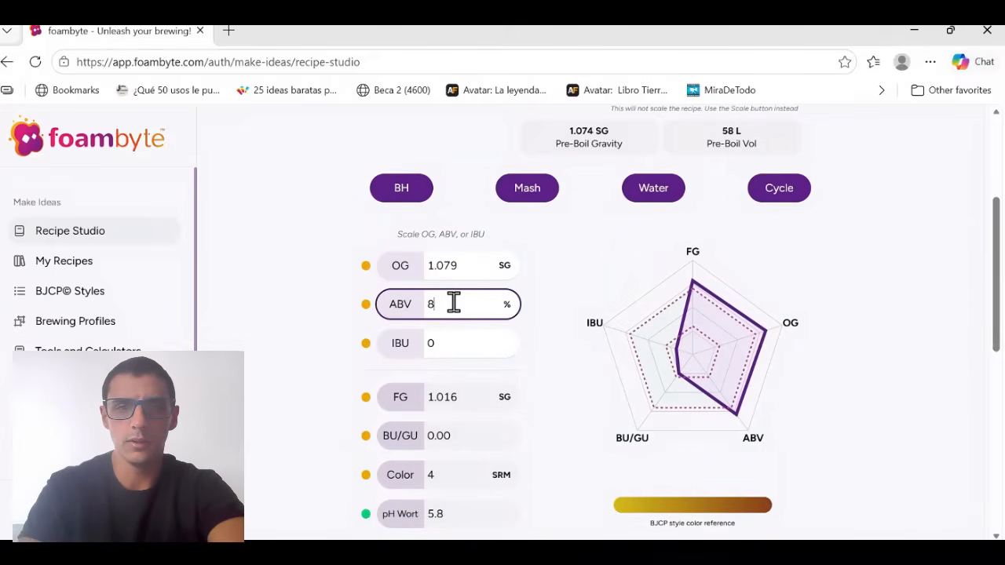
pyautogui.press('BackSpace')
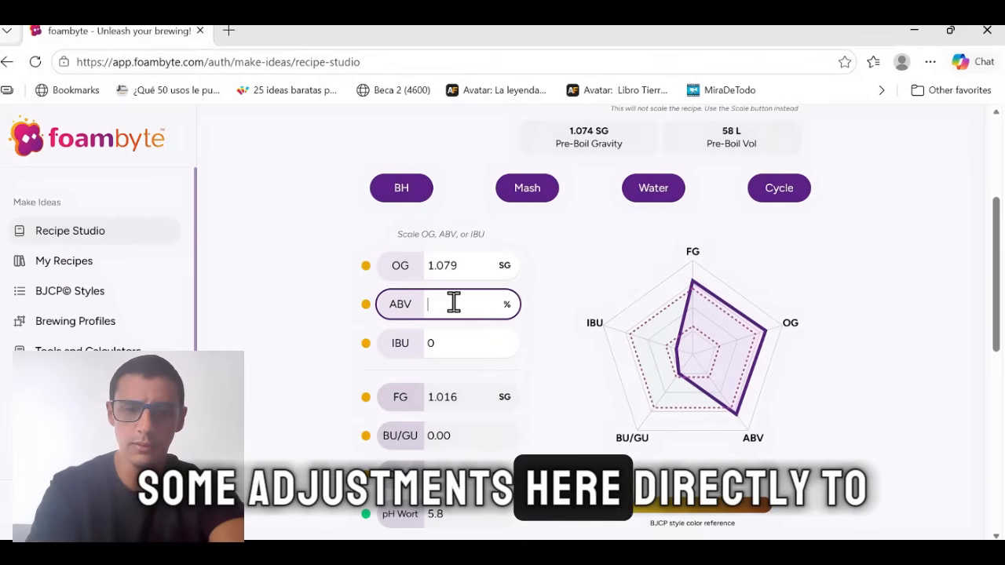
pyautogui.write('6')
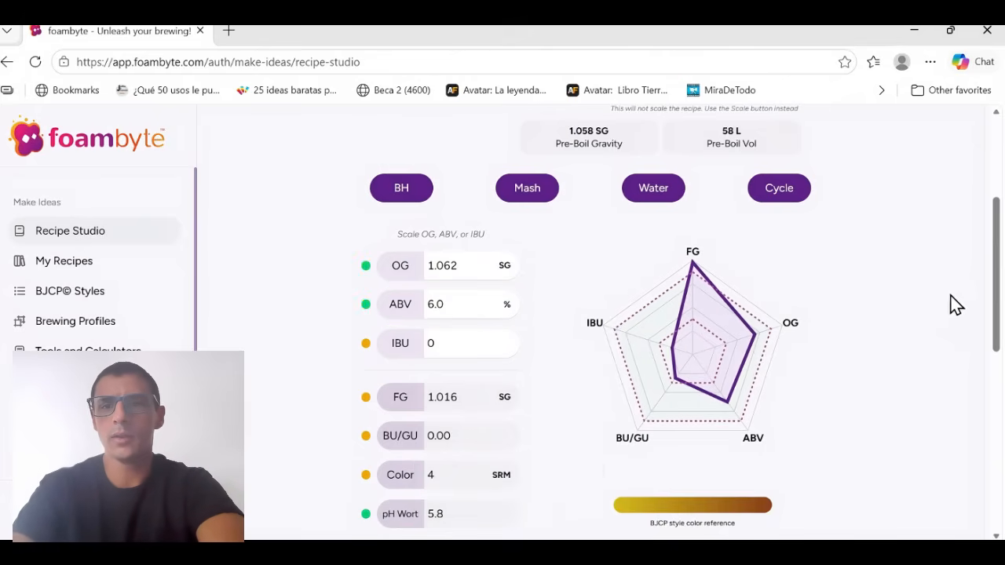
# Check the scaled malt amounts, then search the ingredients for "citra" and choose the Citra Pellet hop from Yakima Chief Hops.
pyautogui.moveTo(995, 235); pyautogui.dragTo(998, 243)
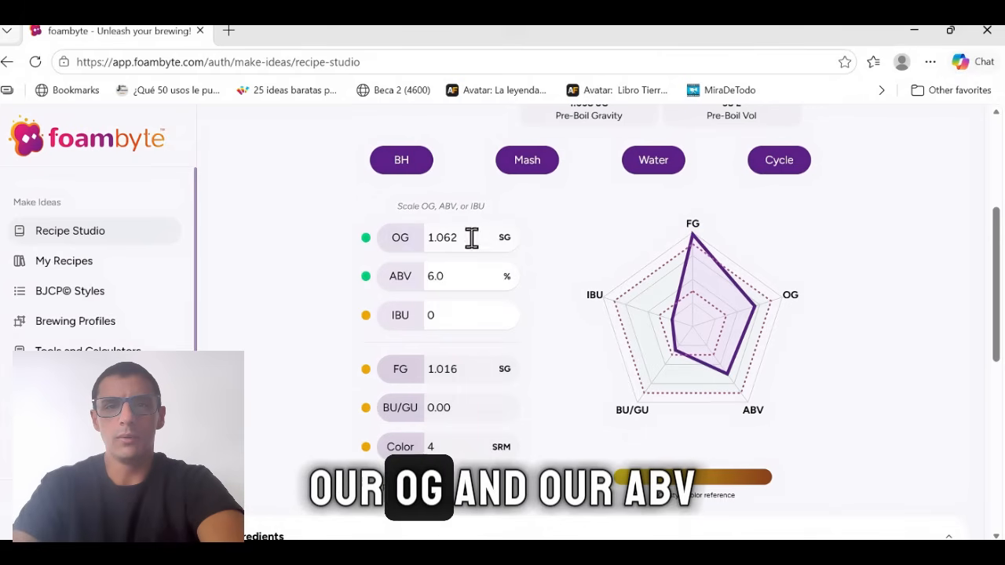
pyautogui.moveTo(999, 278); pyautogui.dragTo(1000, 399)
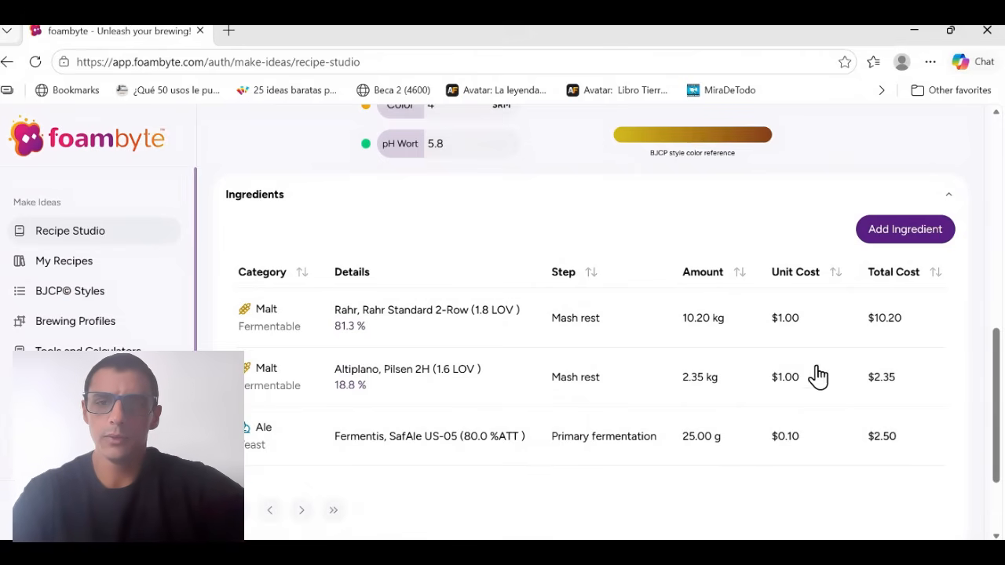
pyautogui.moveTo(1001, 368); pyautogui.dragTo(1001, 318)
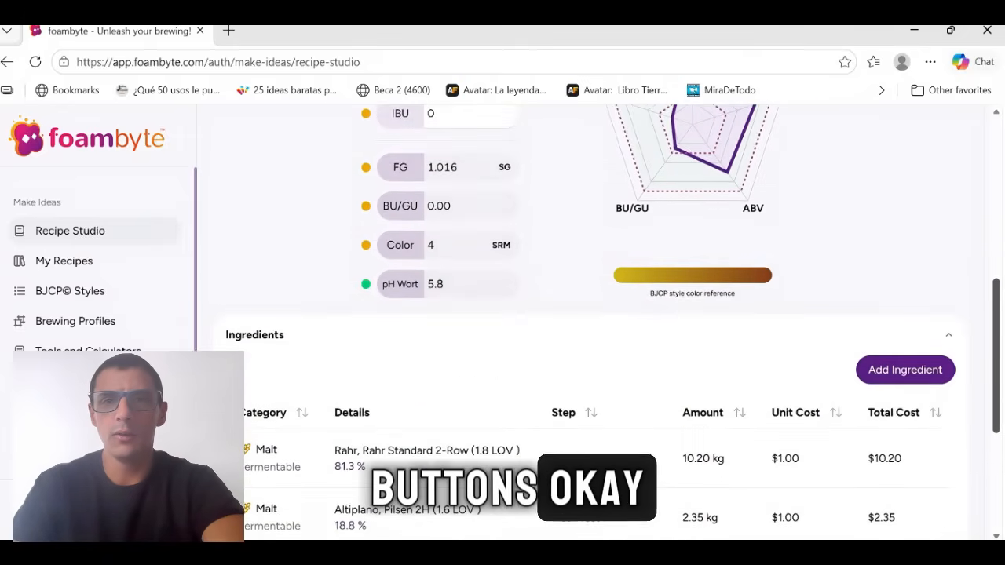
pyautogui.click(895, 373)
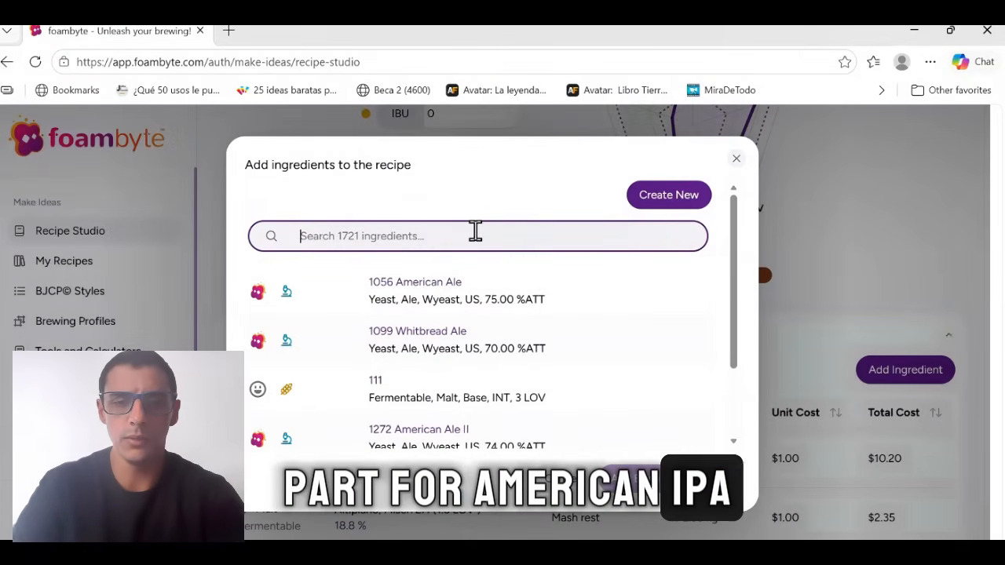
pyautogui.write('citra')
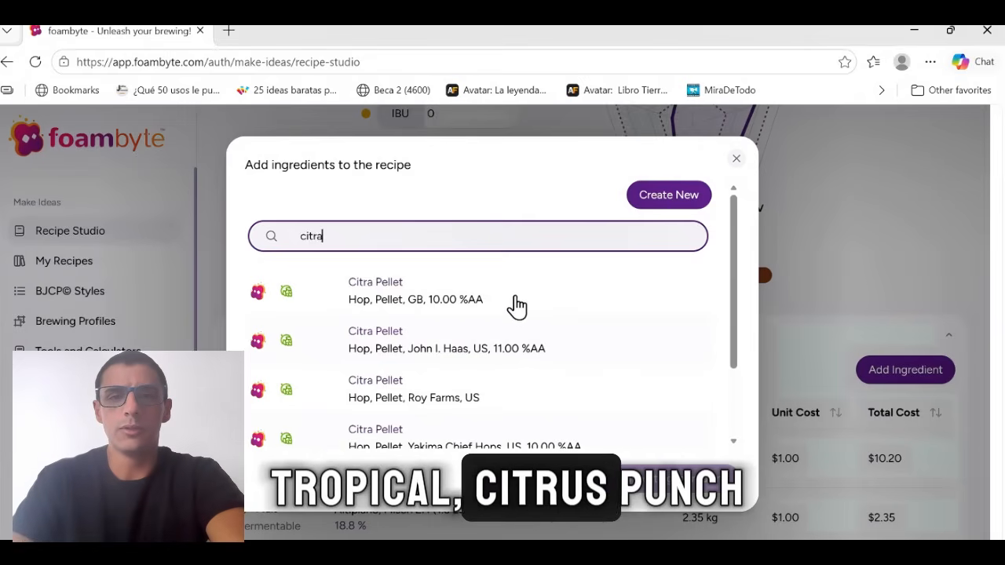
pyautogui.scroll(-1, 530, 370)
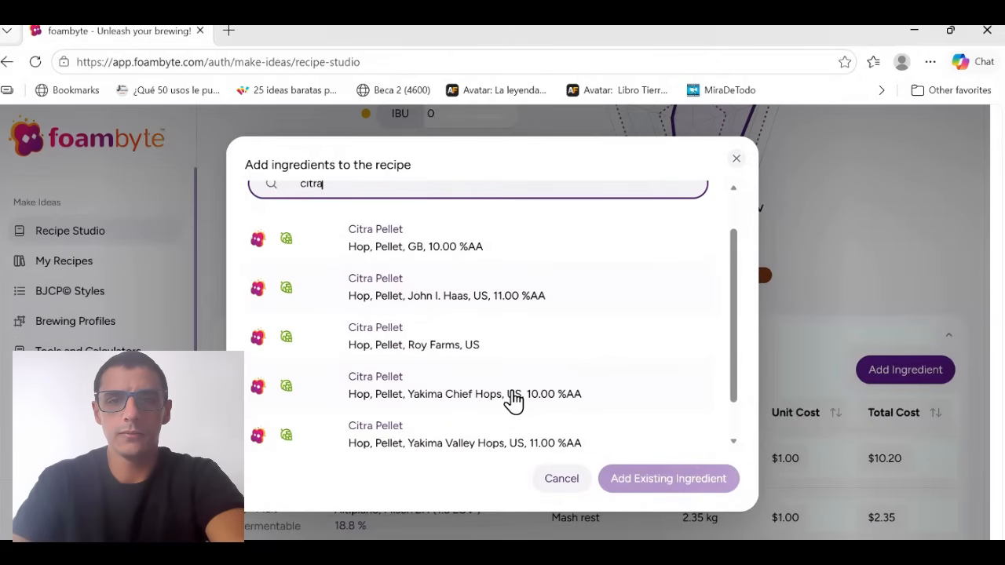
pyautogui.click(514, 401)
# Set the Citra hop's amount to 120 g, dismissing the Bluetooth mouse notification.
pyautogui.scroll(-2, 542, 291)
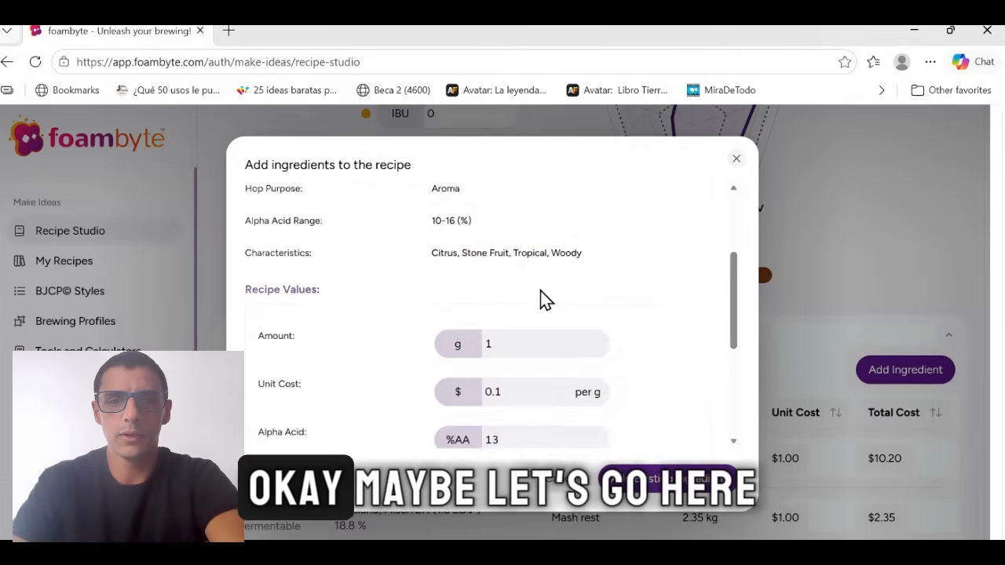
pyautogui.scroll(2, 538, 389)
pyautogui.scroll(-1, 538, 385)
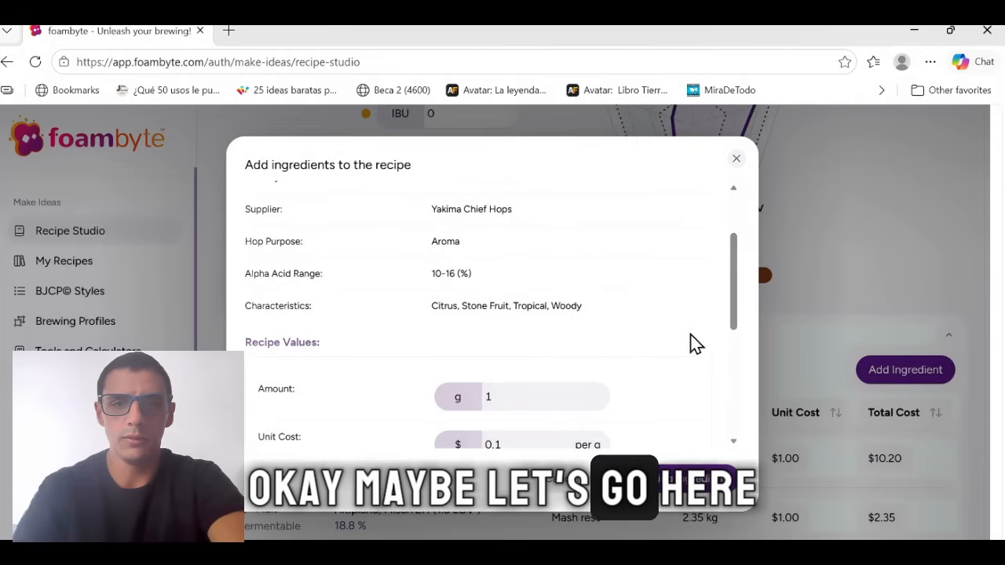
pyautogui.moveTo(733, 287); pyautogui.dragTo(727, 303)
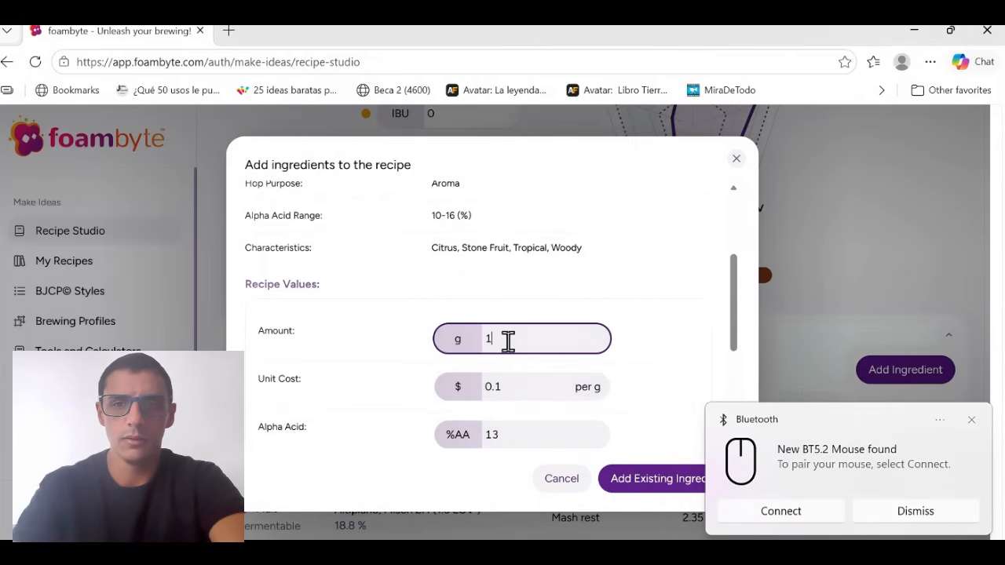
pyautogui.click(972, 420)
pyautogui.click(508, 343)
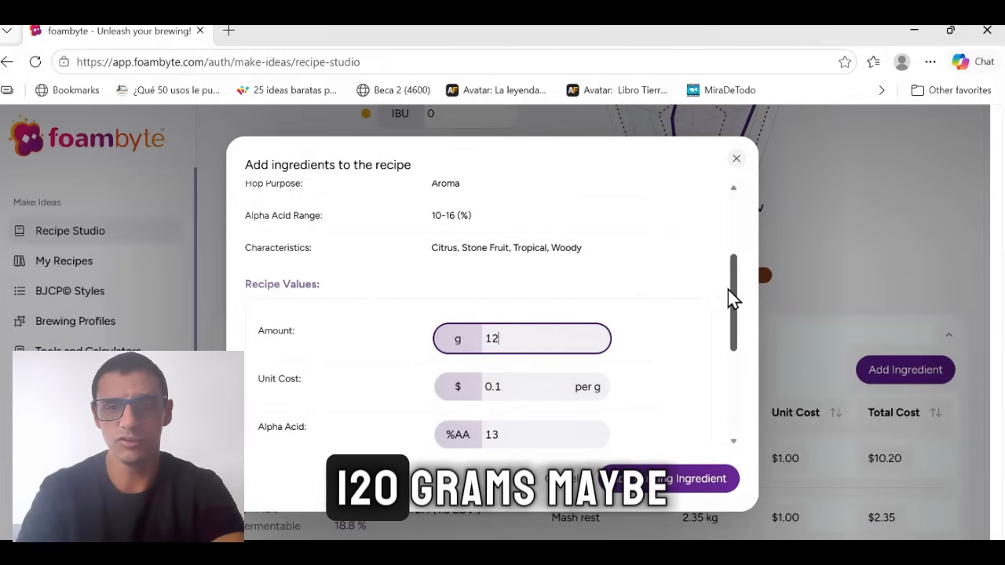
pyautogui.write('0')
# Choose Mid boil as the Citra hop's ingredient step.
pyautogui.moveTo(733, 298); pyautogui.dragTo(728, 337)
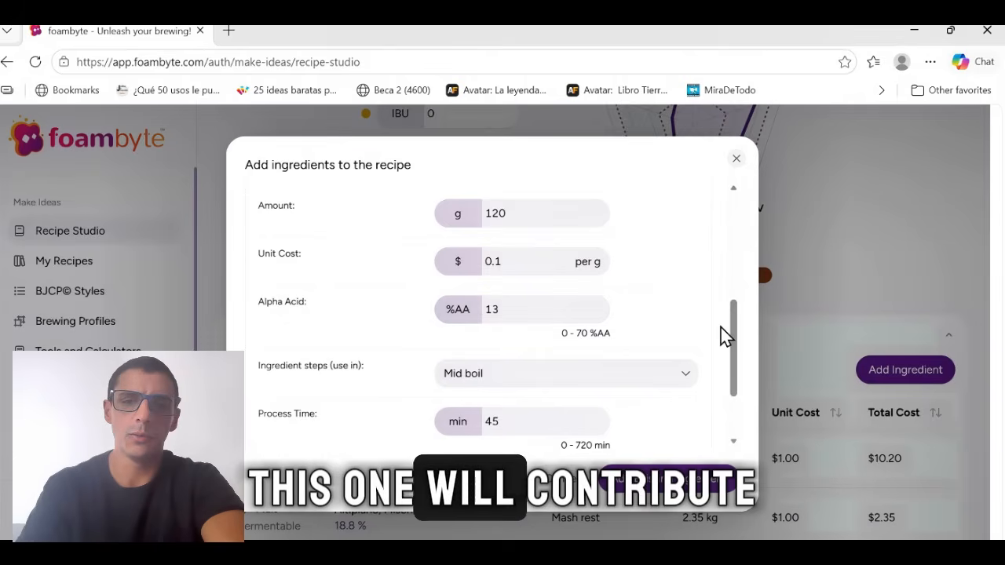
pyautogui.moveTo(736, 336); pyautogui.dragTo(734, 354)
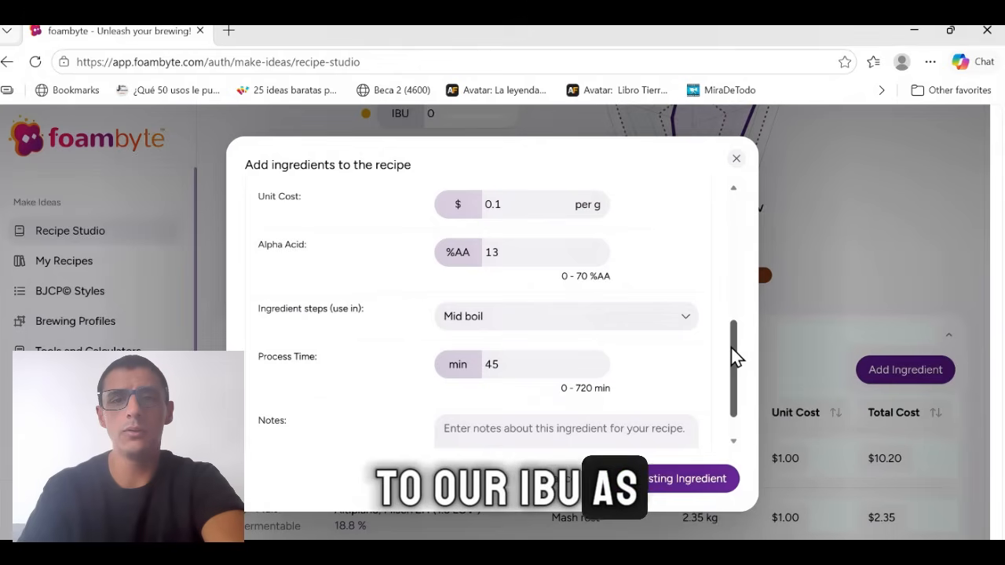
pyautogui.click(617, 321)
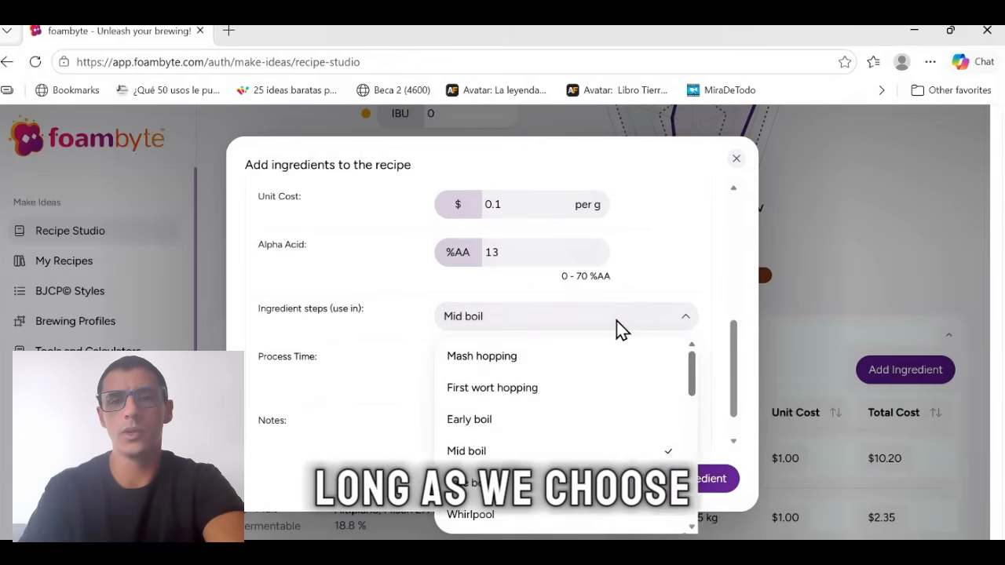
pyautogui.scroll(-1, 594, 397)
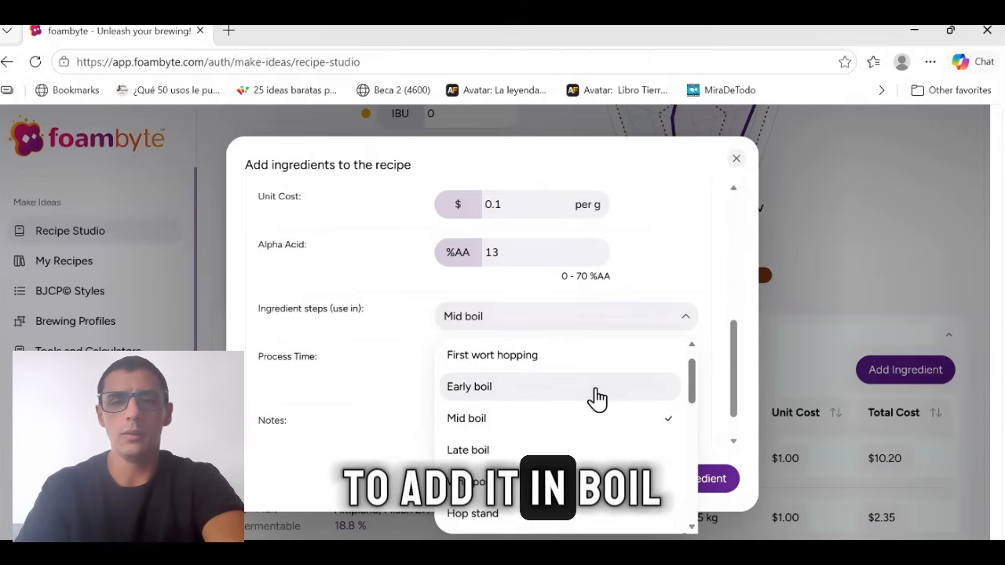
pyautogui.click(511, 420)
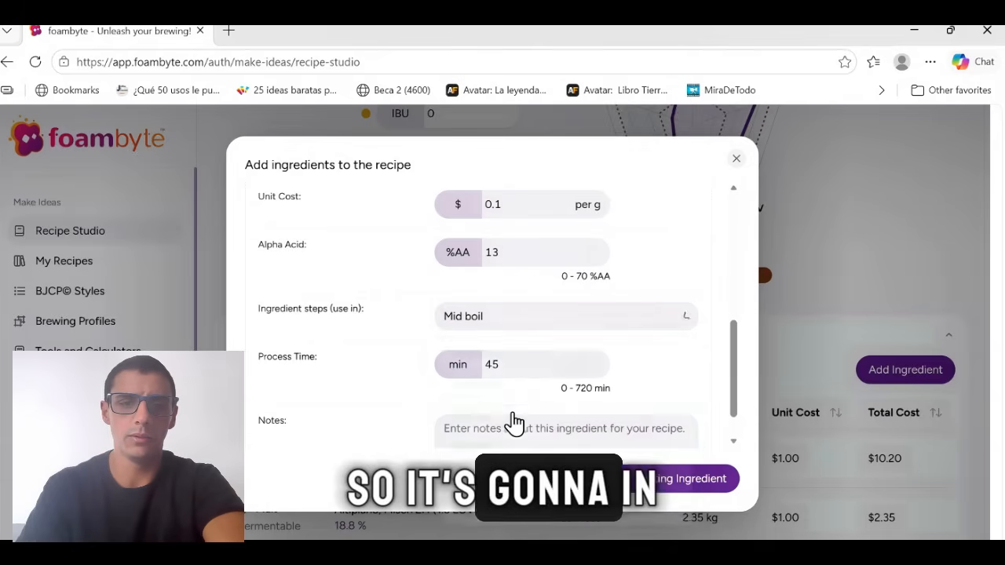
# Set the Citra hop's process time to 35 min and add the hop to the recipe.
pyautogui.moveTo(731, 343); pyautogui.dragTo(734, 356)
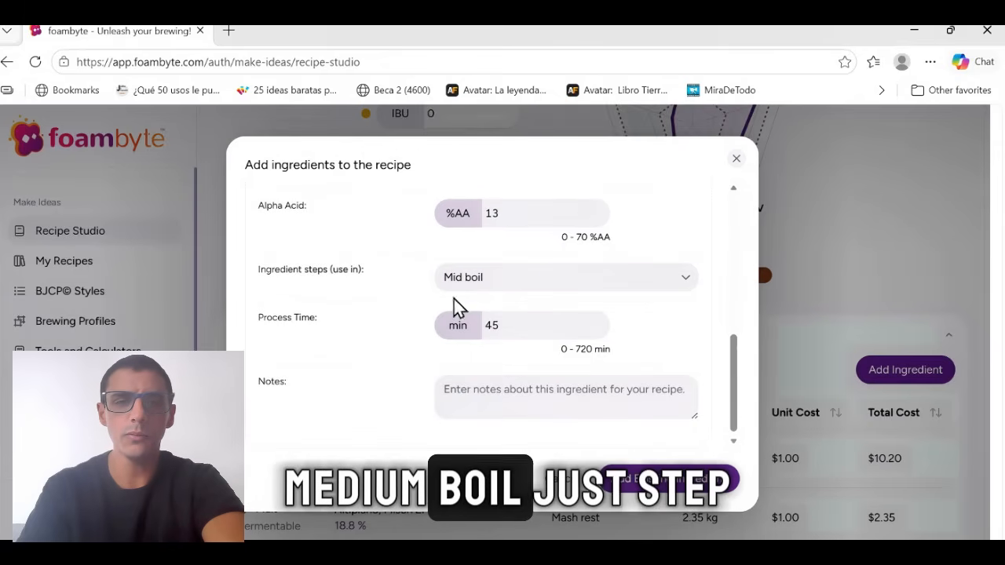
pyautogui.click(534, 330)
pyautogui.press('BackSpace')
pyautogui.write('35')
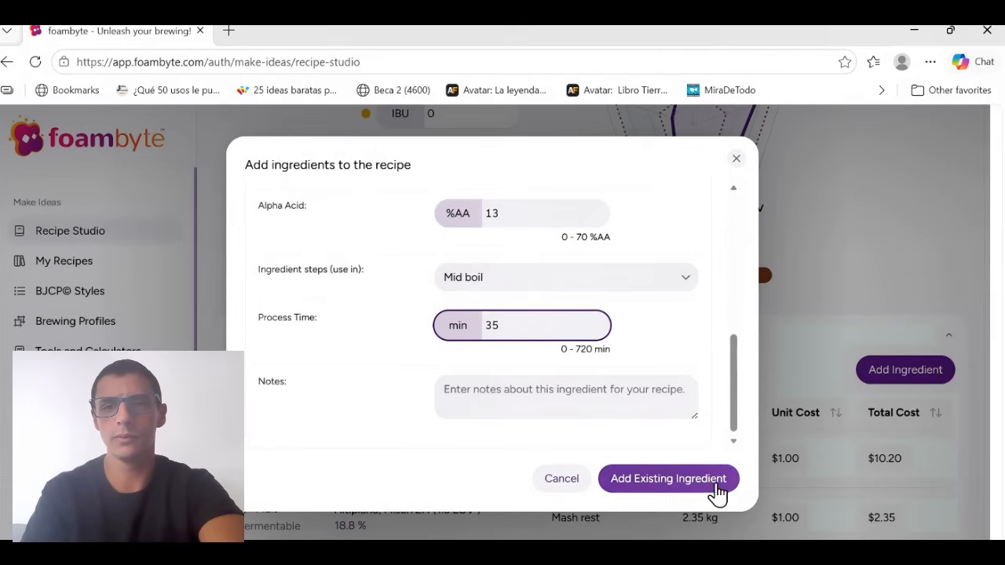
pyautogui.click(668, 479)
# Check the recipe's style values, then search the ingredients for "simco" and choose the Simcoe Pellet hop from Yakima Chief Hops.
pyautogui.scroll(1, 720, 299)
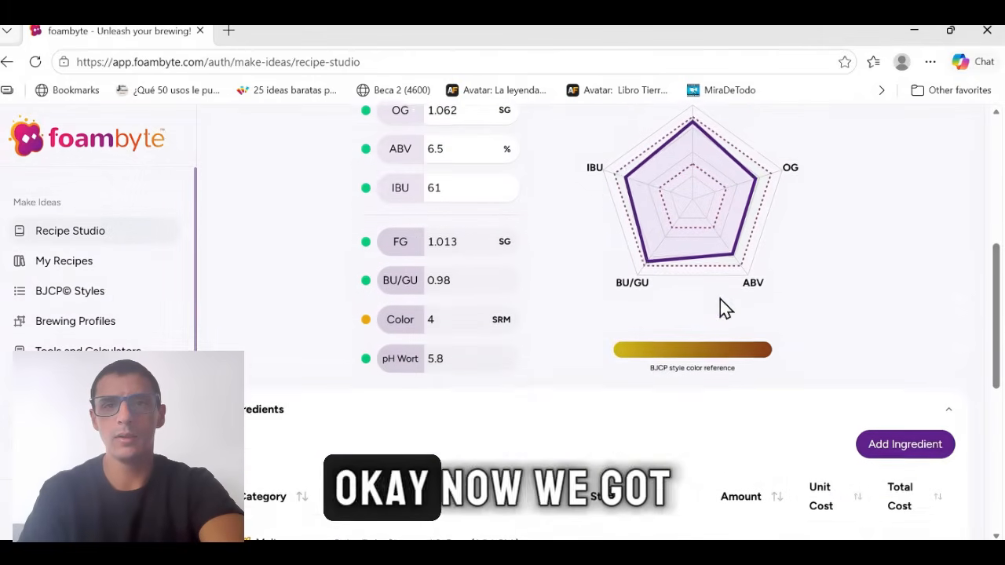
pyautogui.scroll(1, 721, 299)
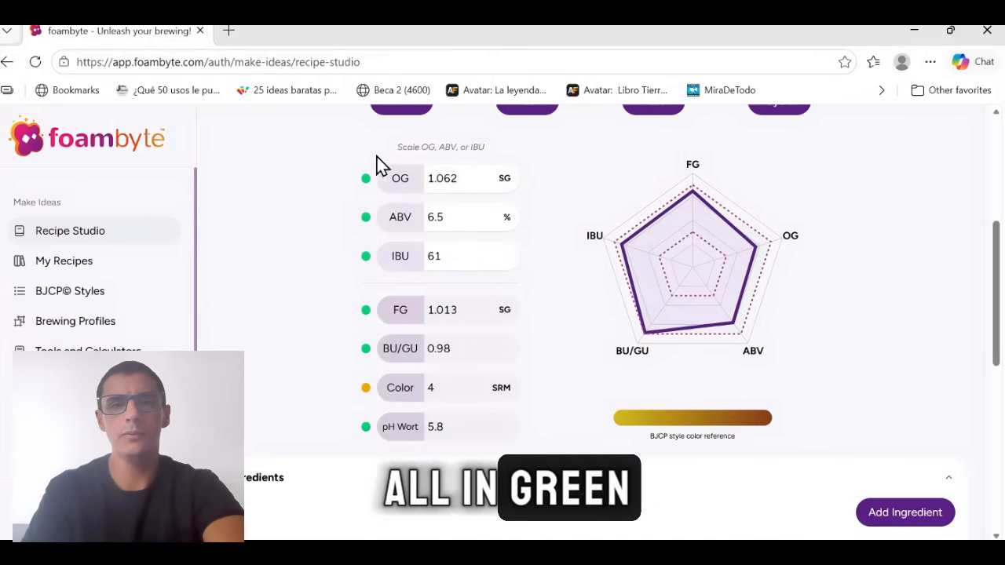
pyautogui.scroll(-5, 721, 308)
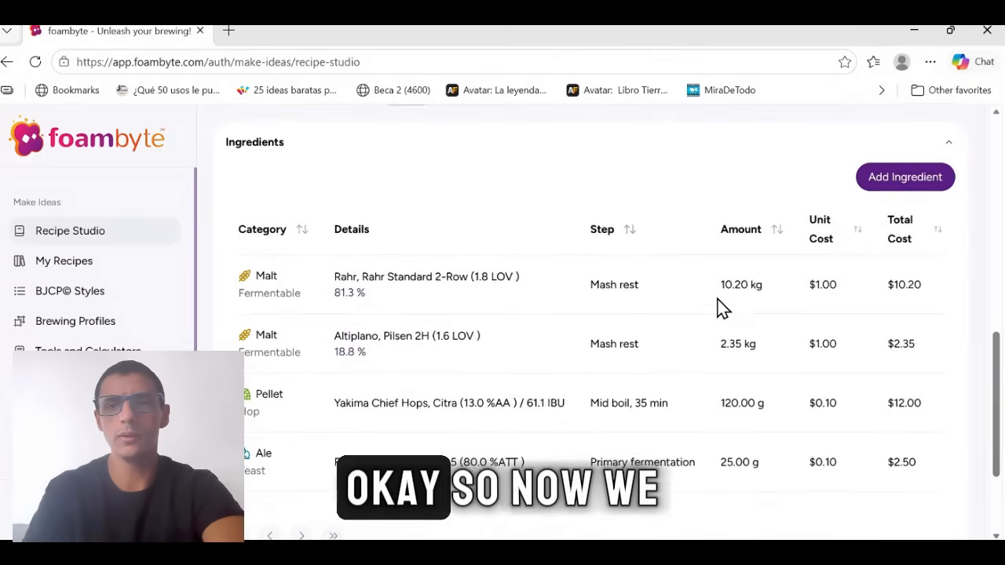
pyautogui.click(890, 186)
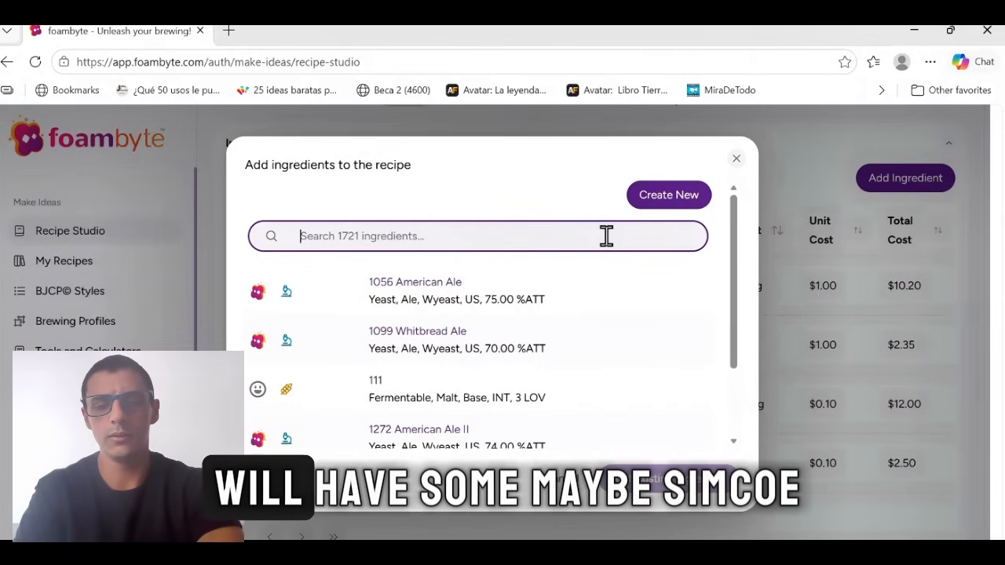
pyautogui.write('simcoe')
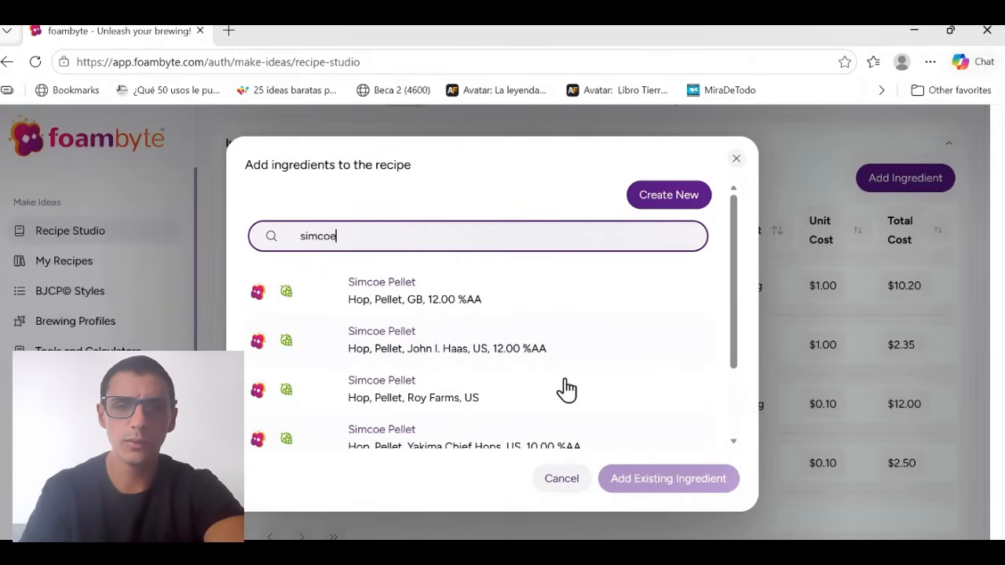
pyautogui.scroll(-2, 567, 389)
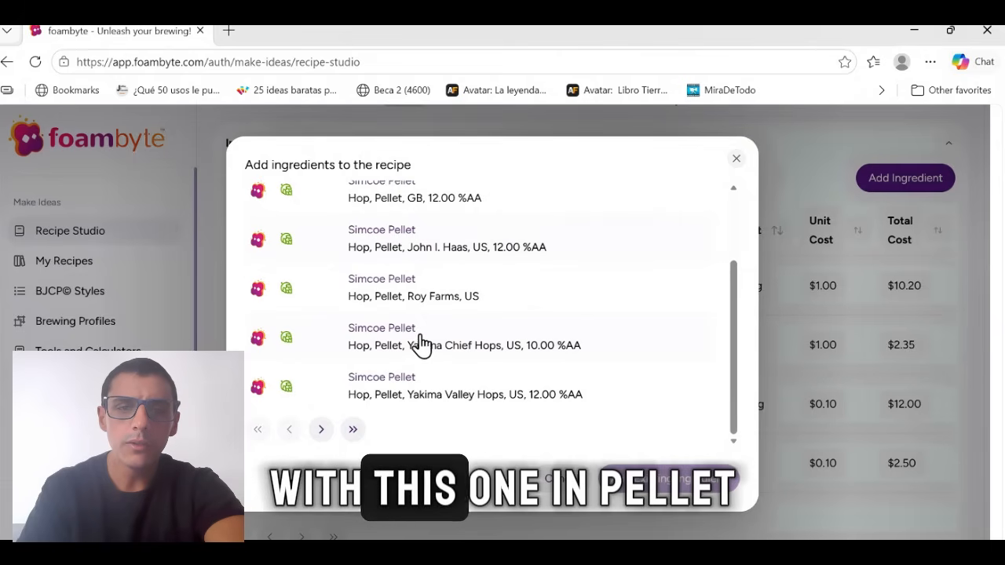
pyautogui.click(454, 348)
# Set the Simcoe hop's amount to 30 g.
pyautogui.scroll(-1, 452, 348)
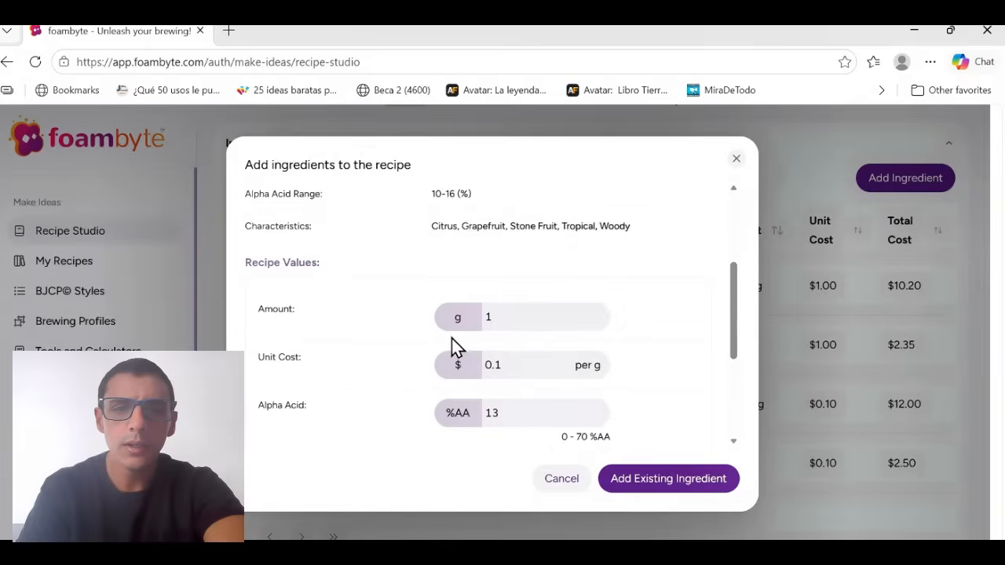
pyautogui.click(516, 316)
pyautogui.press('BackSpace')
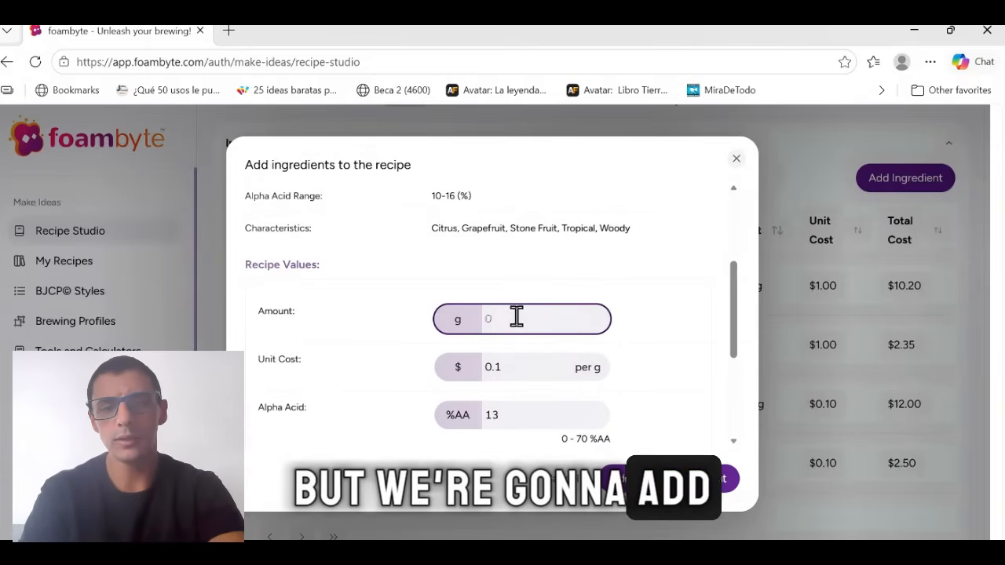
pyautogui.write('2')
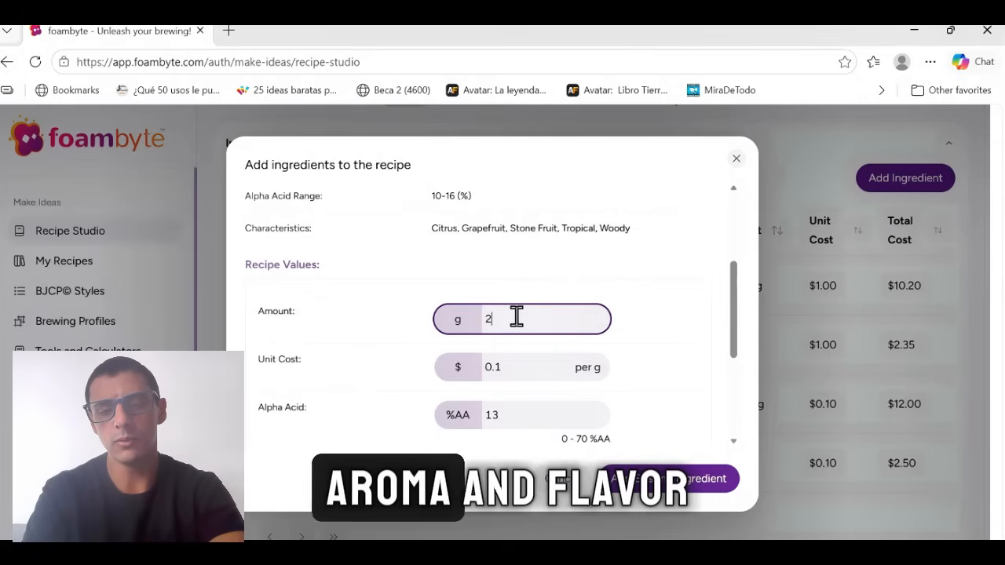
pyautogui.press('BackSpace')
pyautogui.write('30')
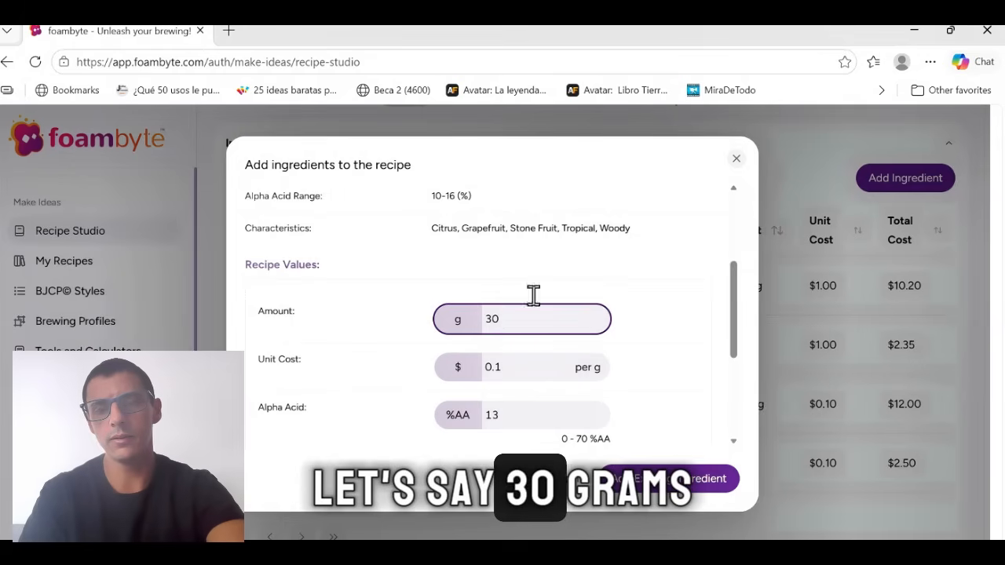
# Choose Whirlpool as the Simcoe hop's ingredient step.
pyautogui.scroll(-3, 705, 336)
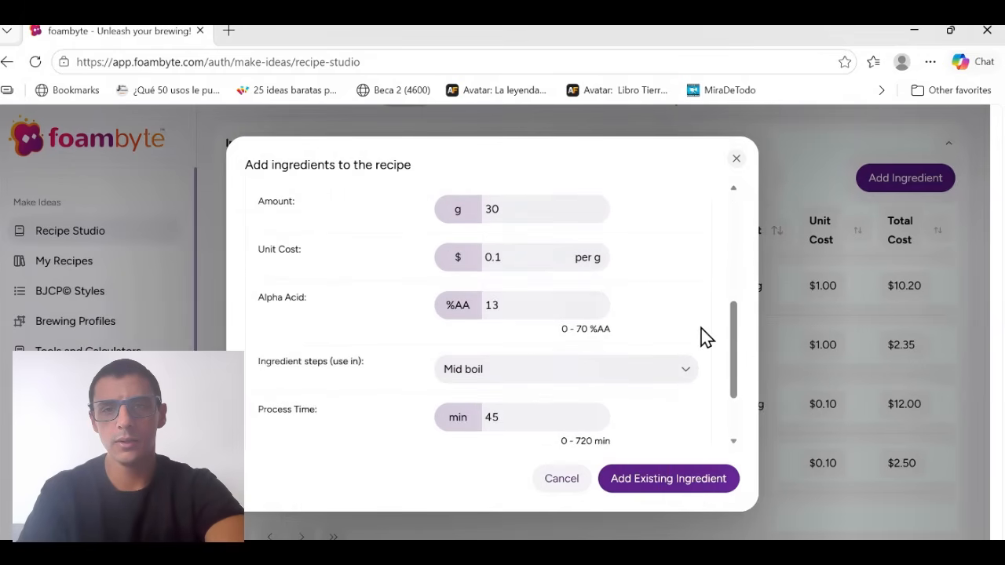
pyautogui.click(539, 377)
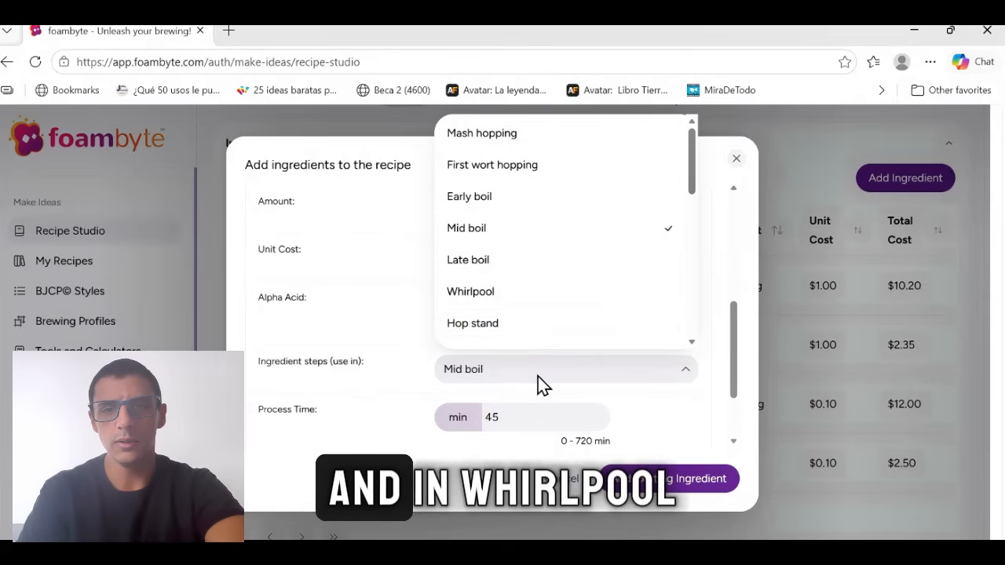
pyautogui.click(524, 294)
# Set the Simcoe hop's process time to 5 min and add the hop to the recipe.
pyautogui.moveTo(733, 331); pyautogui.dragTo(731, 392)
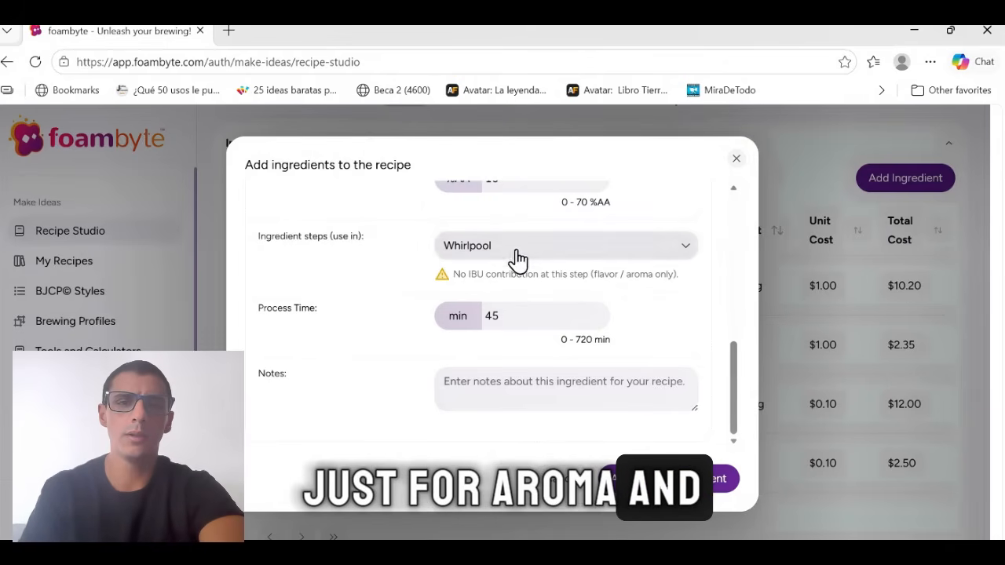
pyautogui.click(519, 318)
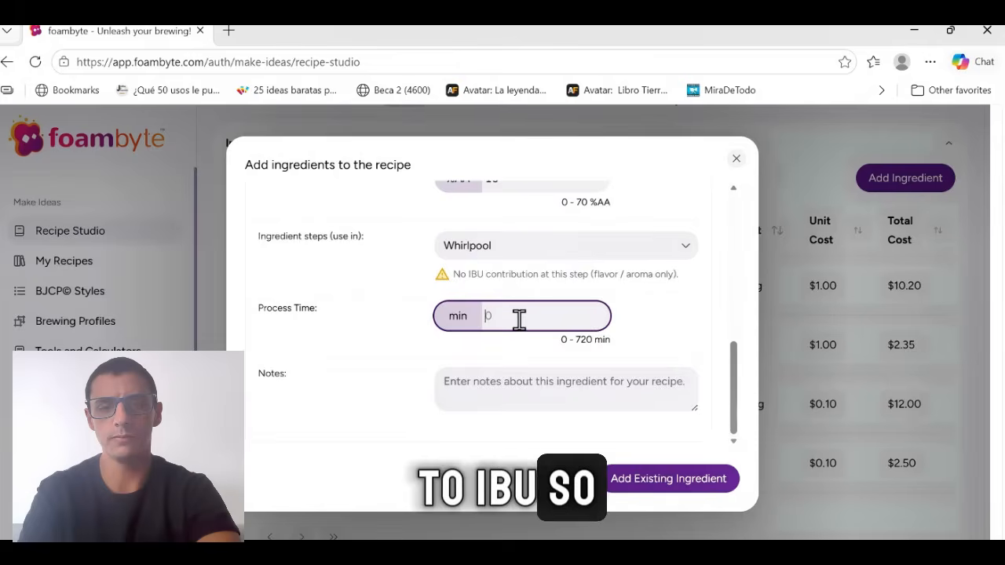
pyautogui.write('5')
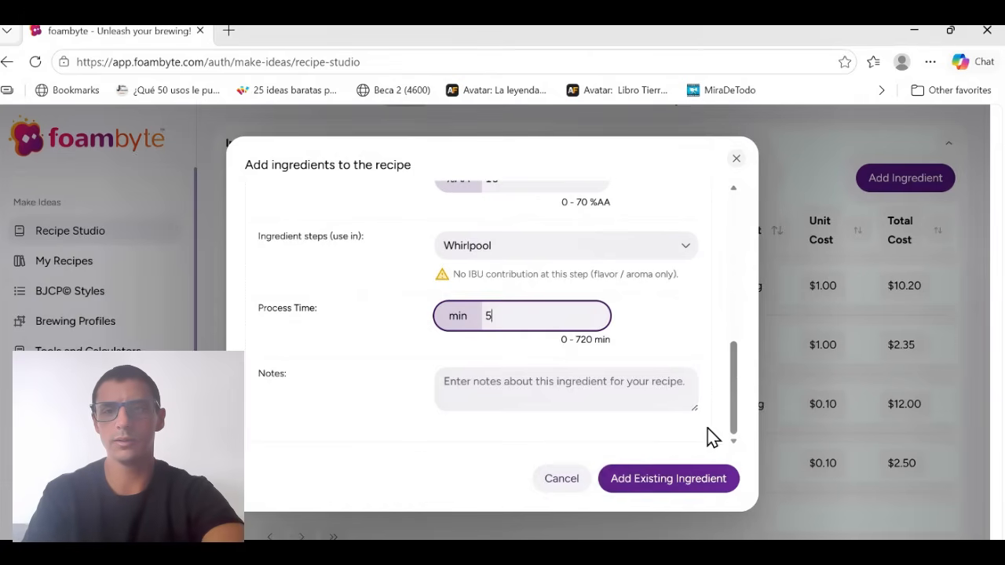
pyautogui.click(720, 482)
# Review the recipe's values and ingredients, then search for "mosaic" and choose the Mosaic Cryo hop from Yakima Chief Hops.
pyautogui.scroll(3, 721, 488)
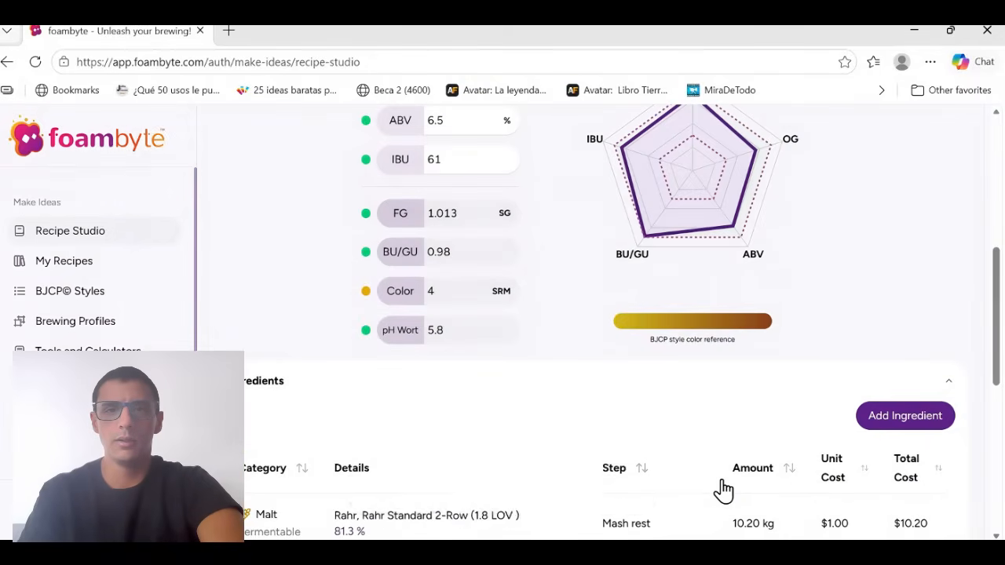
pyautogui.scroll(1, 655, 398)
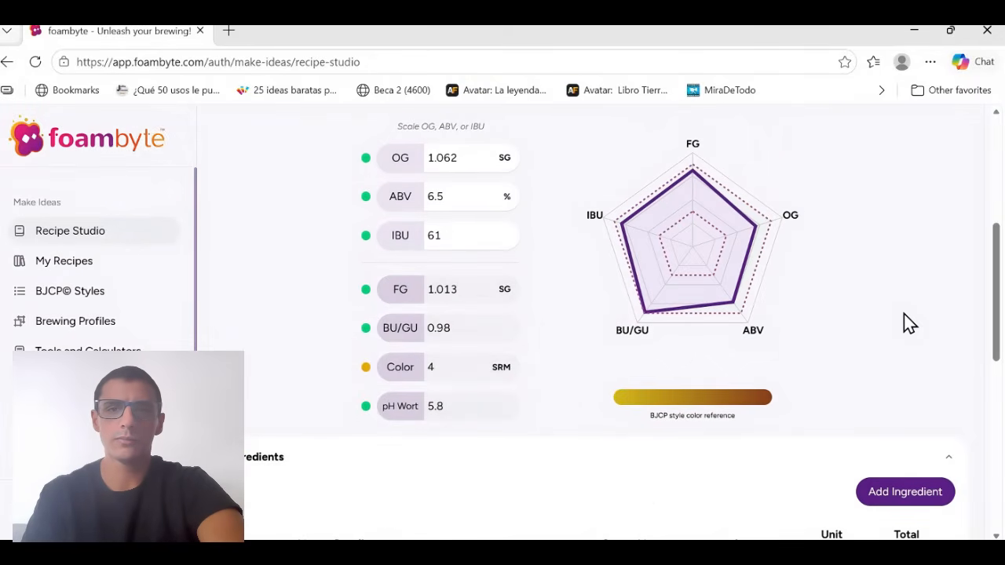
pyautogui.scroll(-6, 905, 321)
pyautogui.scroll(2, 905, 323)
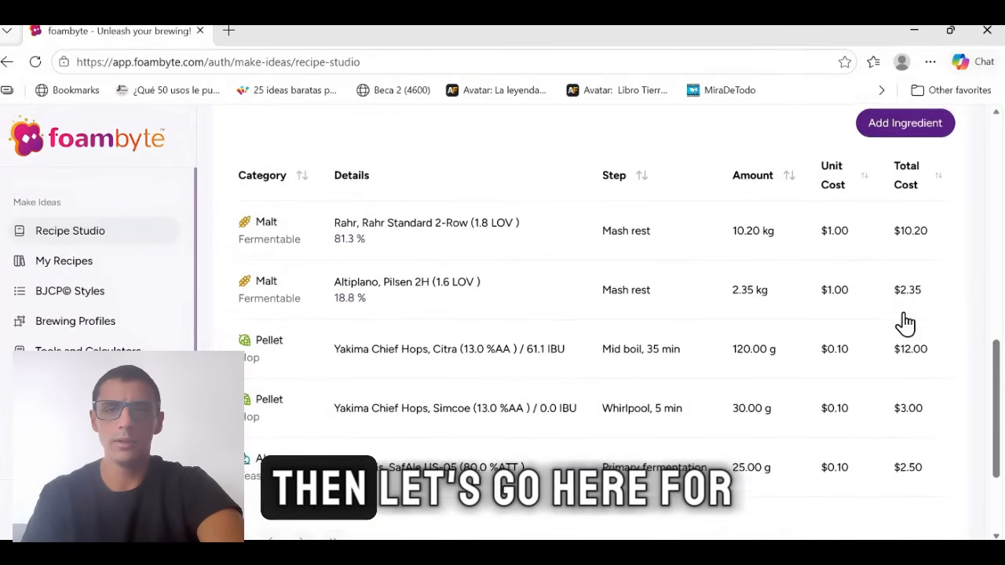
pyautogui.click(885, 128)
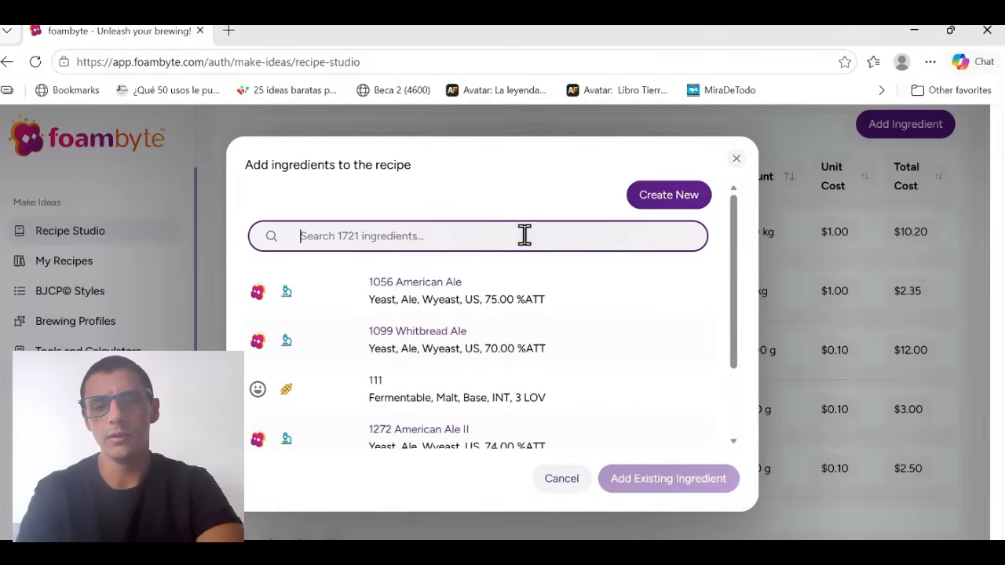
pyautogui.write('mosaci')
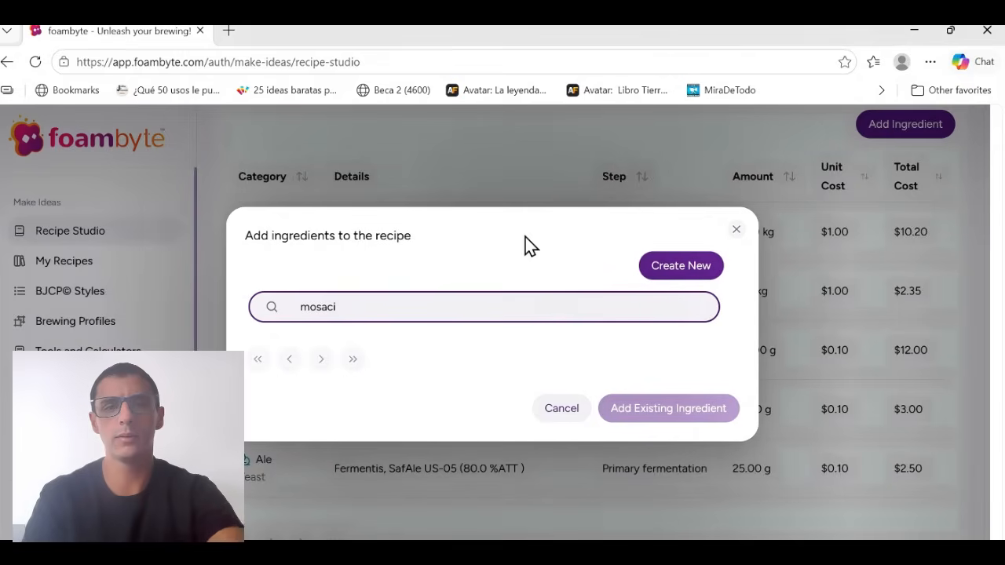
pyautogui.press('BackSpace')
pyautogui.press('BackSpace')
pyautogui.write('ic')
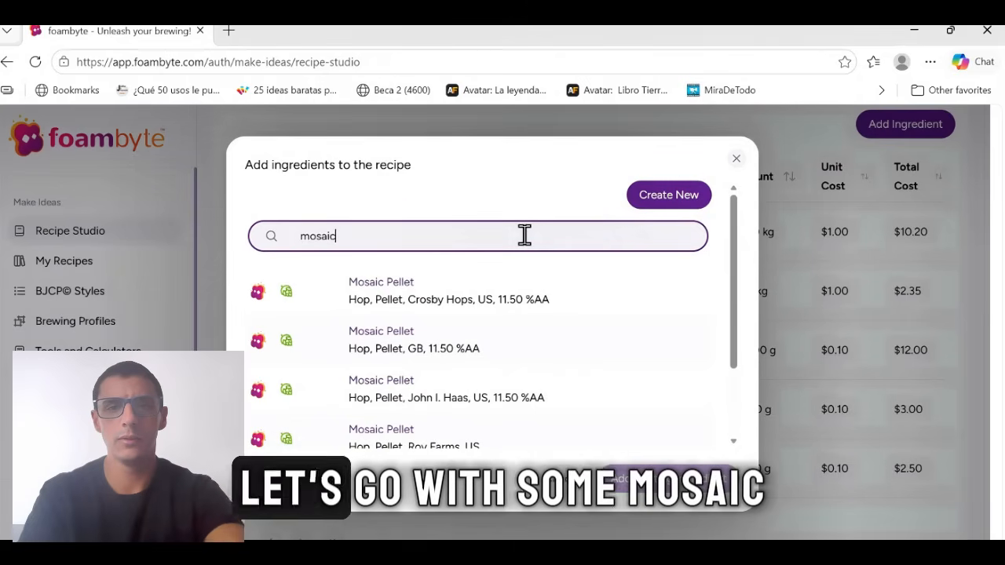
pyautogui.scroll(-2, 525, 385)
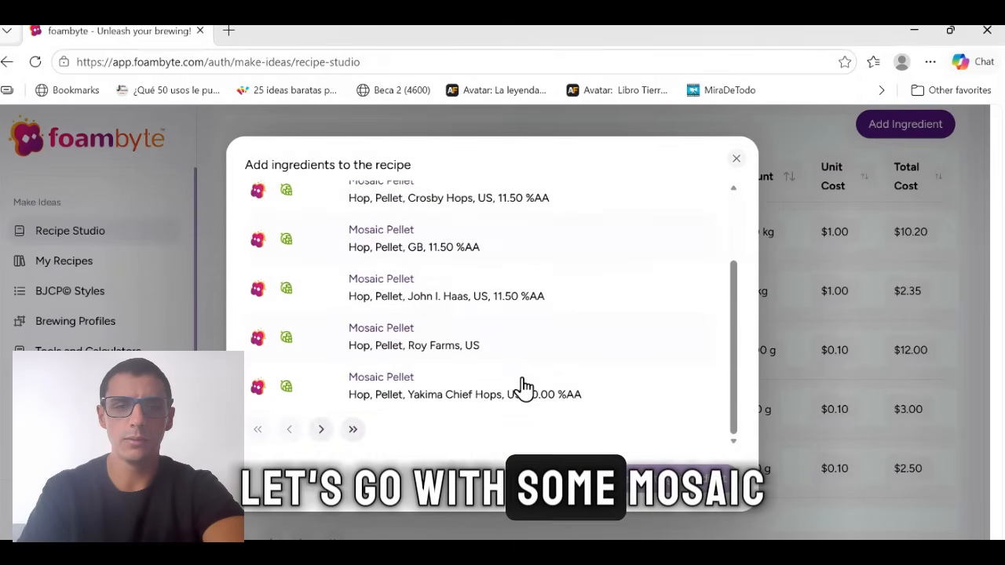
pyautogui.click(322, 432)
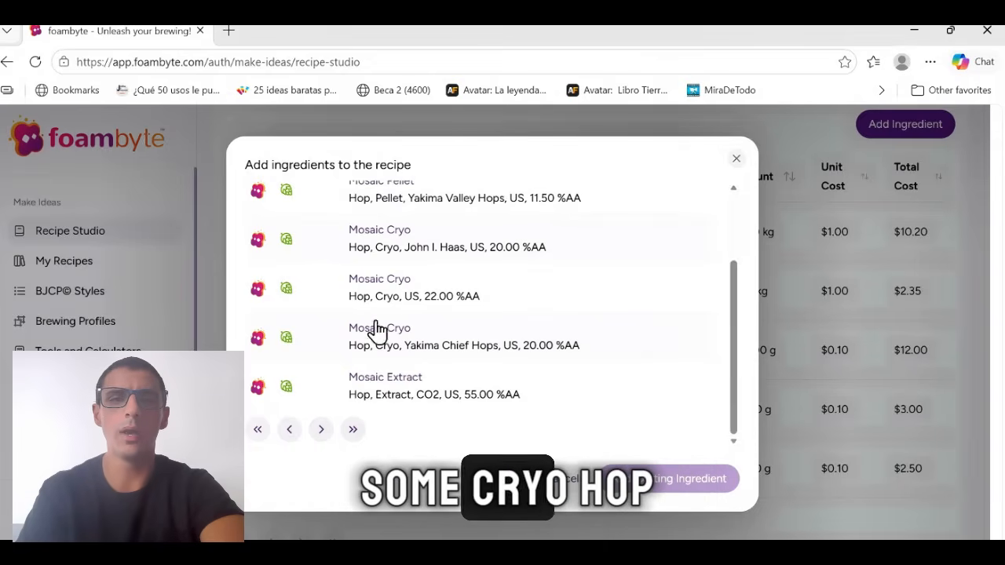
pyautogui.click(417, 336)
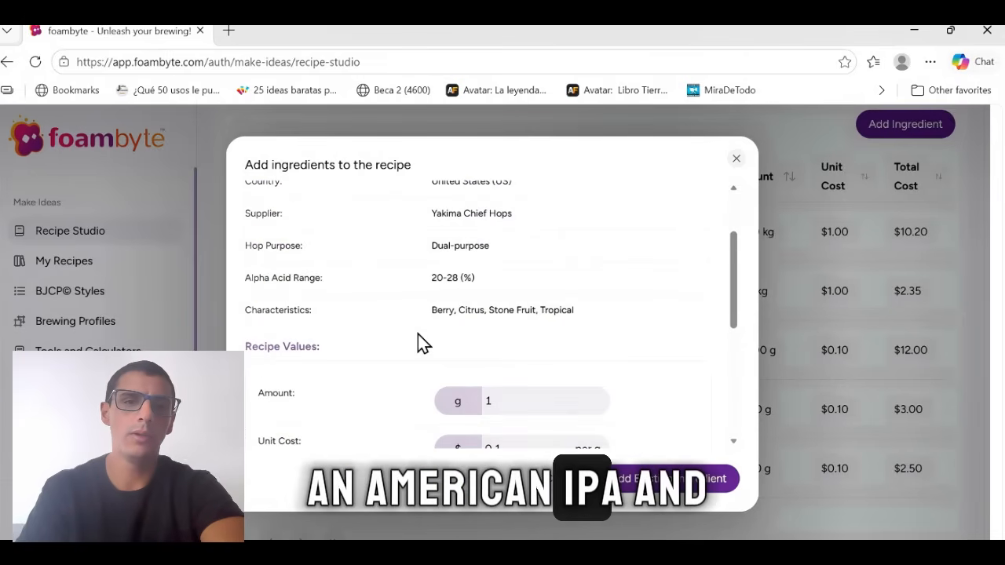
# Review the Mosaic Cryo hop's alpha acid value and choose Dry hopping as its ingredient step.
pyautogui.scroll(-2, 418, 334)
pyautogui.scroll(-1, 417, 334)
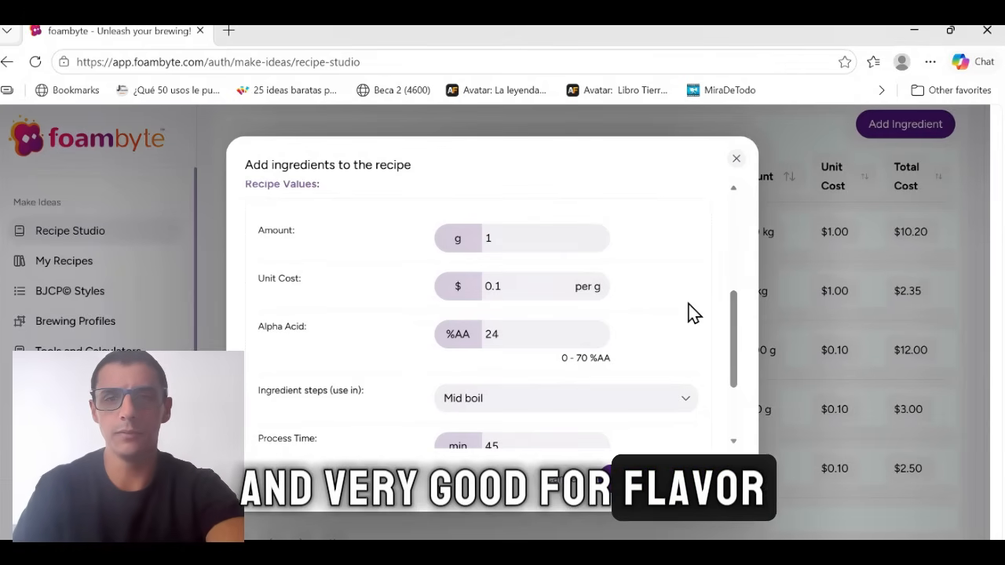
pyautogui.scroll(-1, 688, 312)
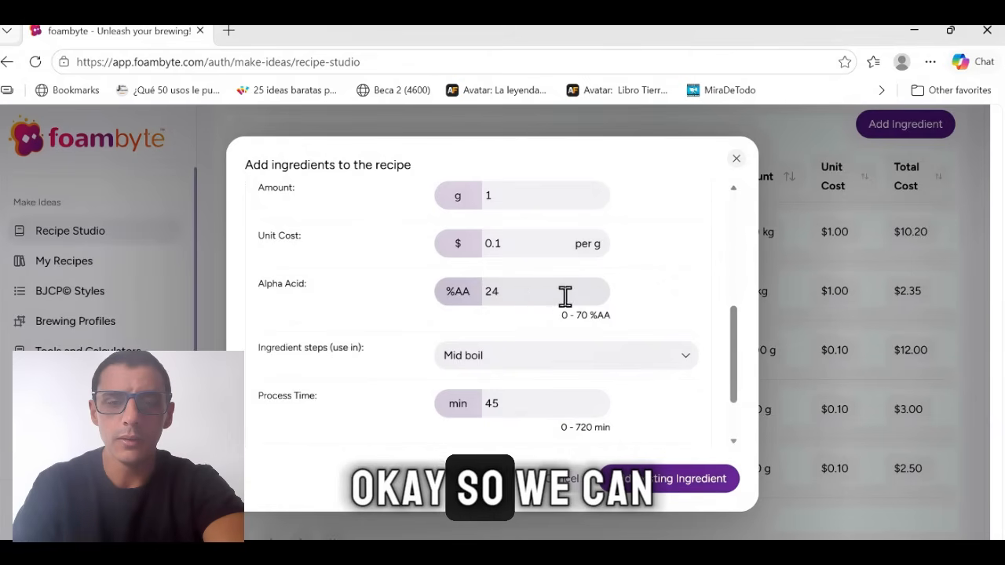
pyautogui.scroll(-1, 599, 340)
pyautogui.scroll(3, 599, 341)
pyautogui.scroll(-1, 600, 340)
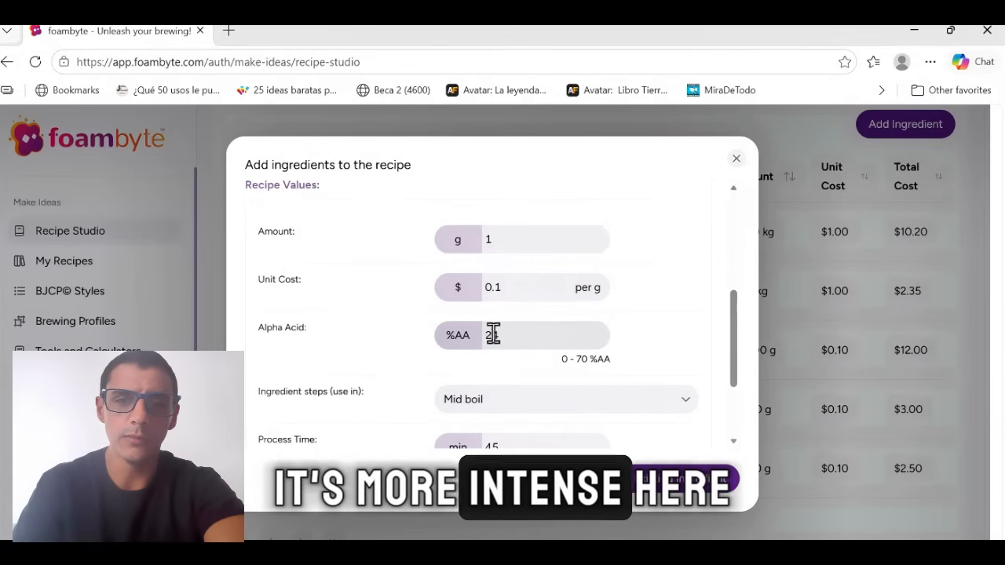
pyautogui.scroll(-3, 667, 417)
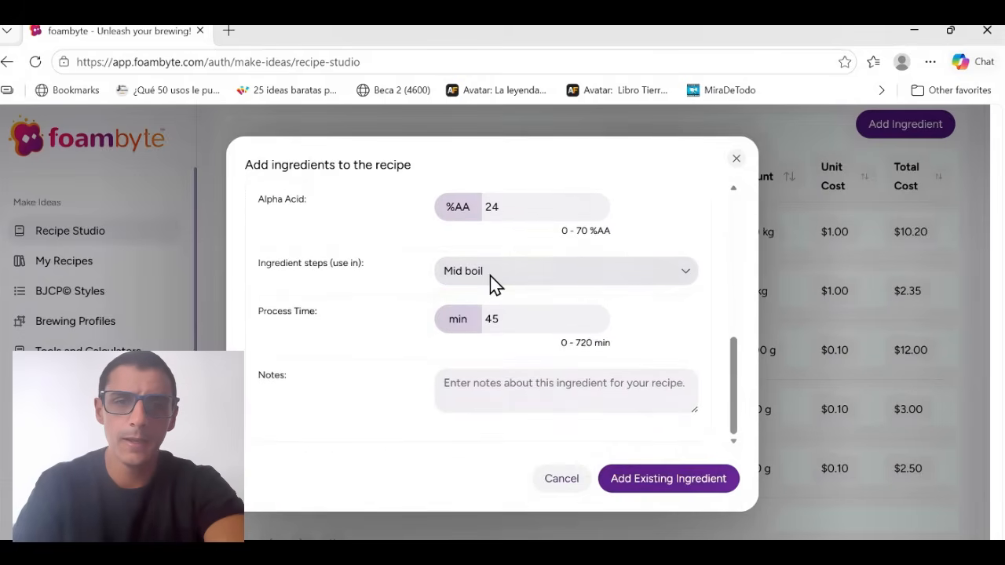
pyautogui.click(490, 276)
pyautogui.scroll(-3, 522, 392)
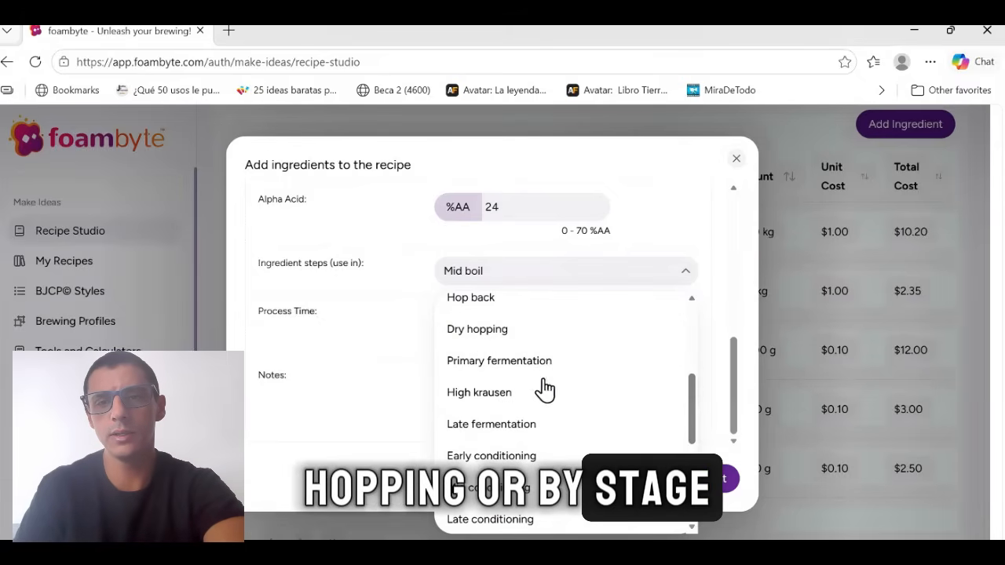
pyautogui.scroll(-2, 558, 442)
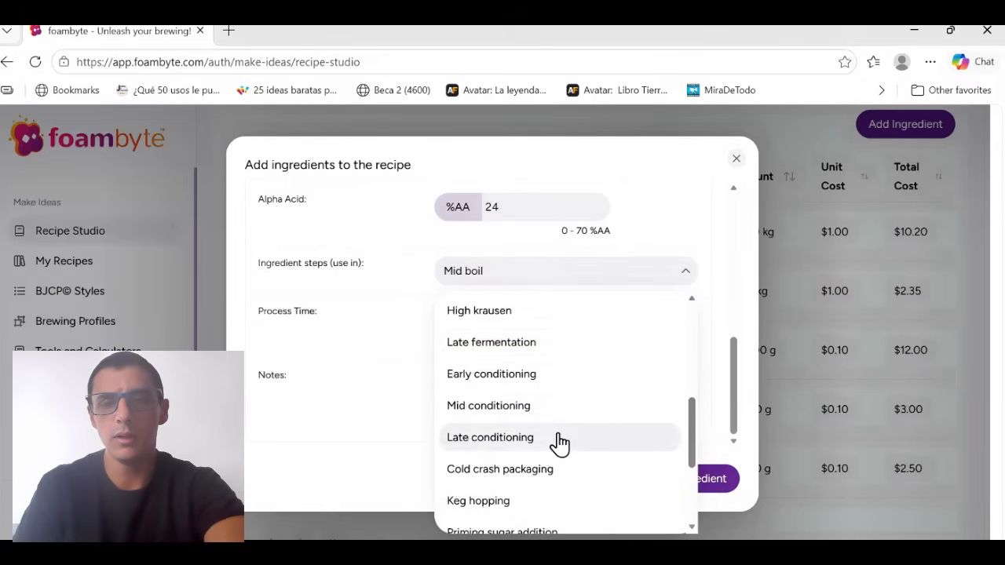
pyautogui.scroll(-2, 559, 444)
pyautogui.scroll(3, 559, 444)
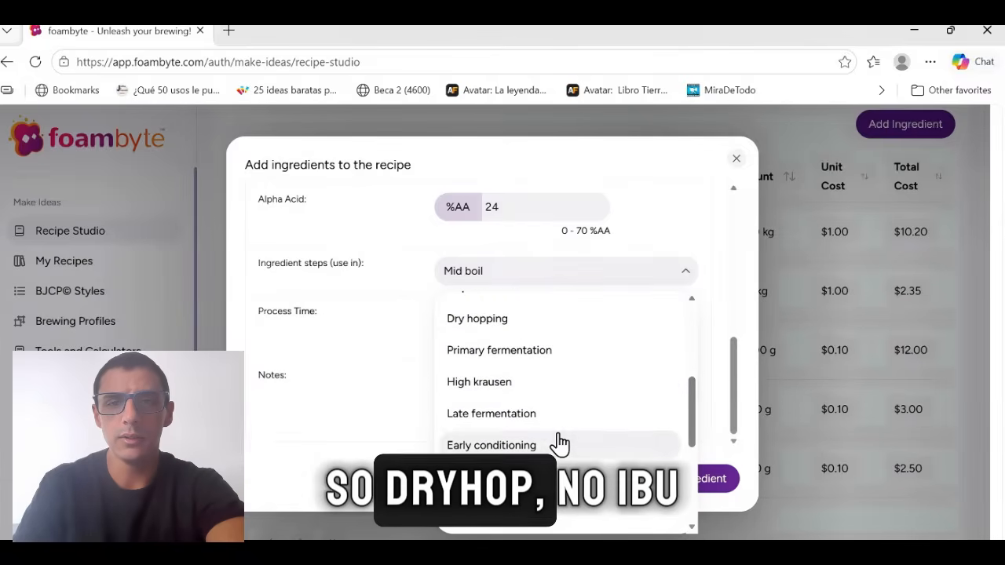
pyautogui.click(463, 321)
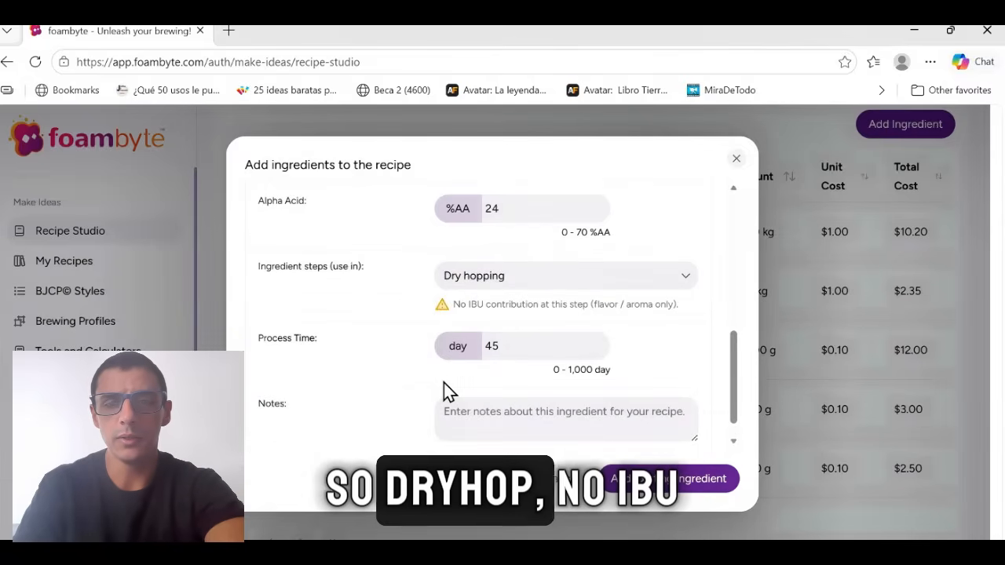
# Set the Mosaic Cryo hop's process time to 3 days.
pyautogui.scroll(-1, 444, 383)
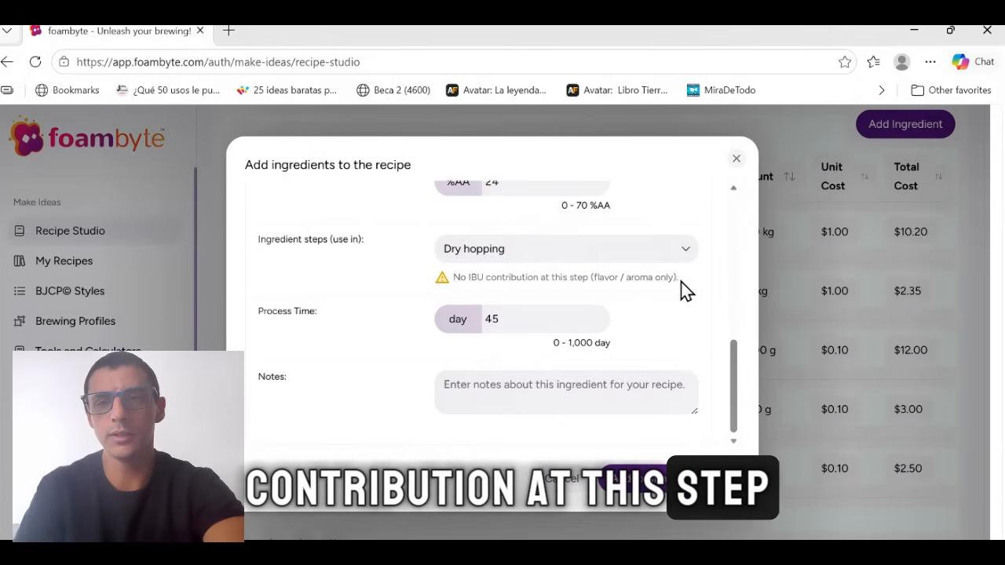
pyautogui.click(515, 317)
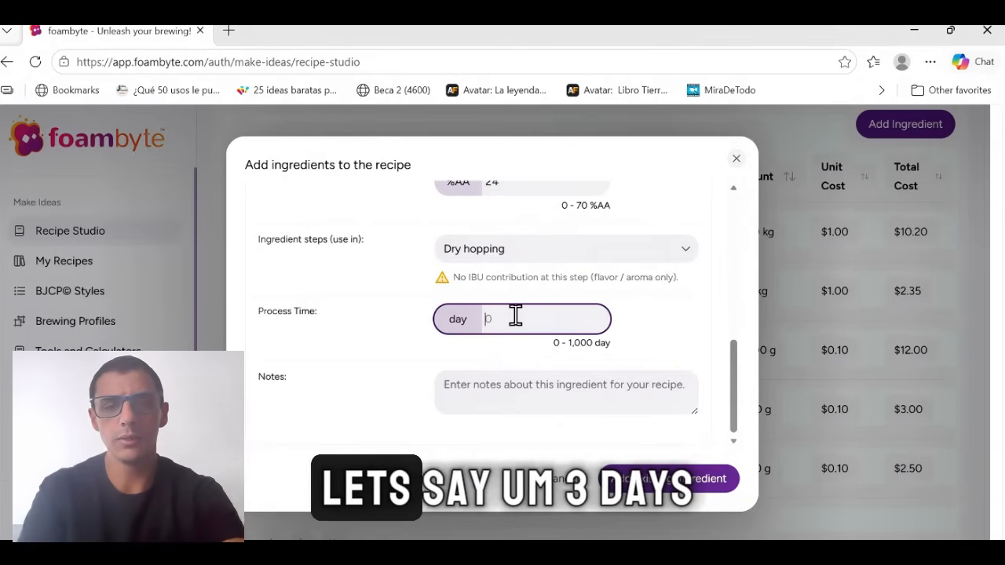
pyautogui.write('3')
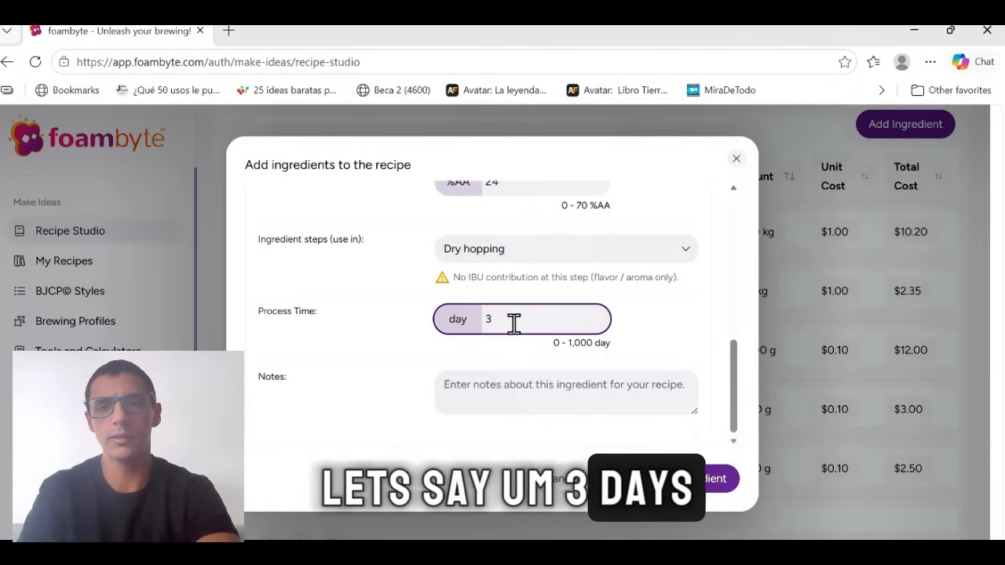
# Enter the note "added at high krausen" for the Mosaic Cryo dry hop.
pyautogui.click(492, 395)
pyautogui.write('added at')
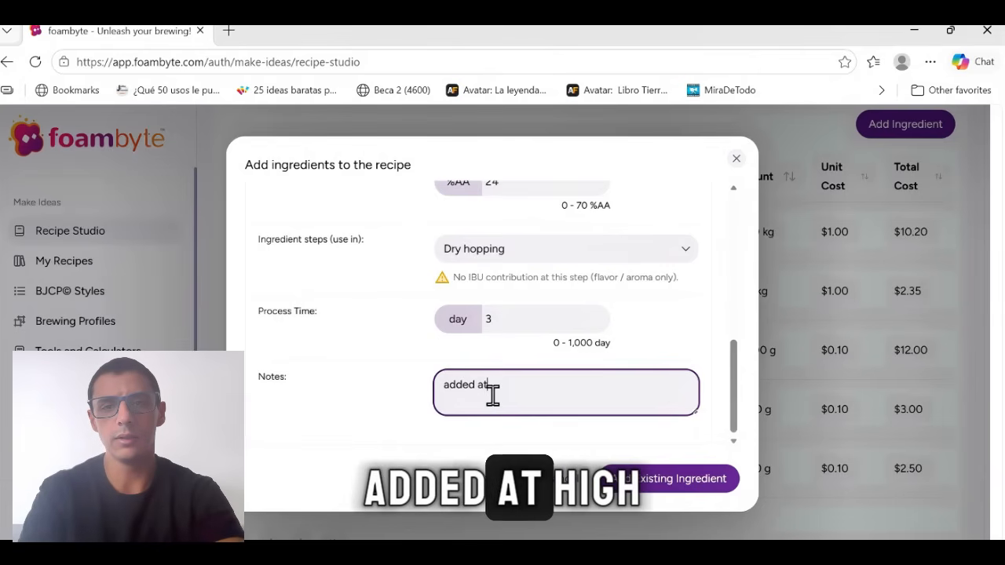
pyautogui.write(' high kra')
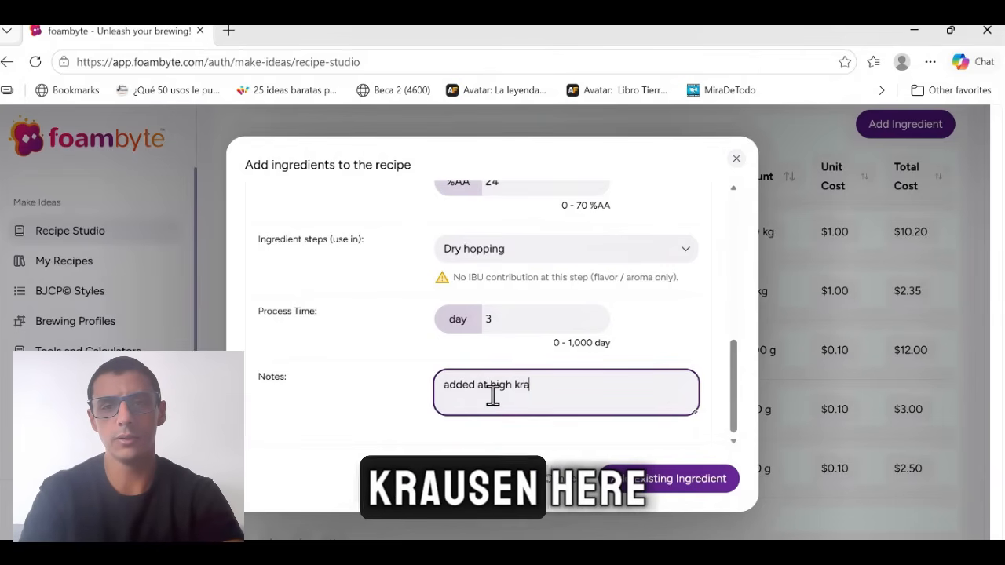
pyautogui.write('usen')
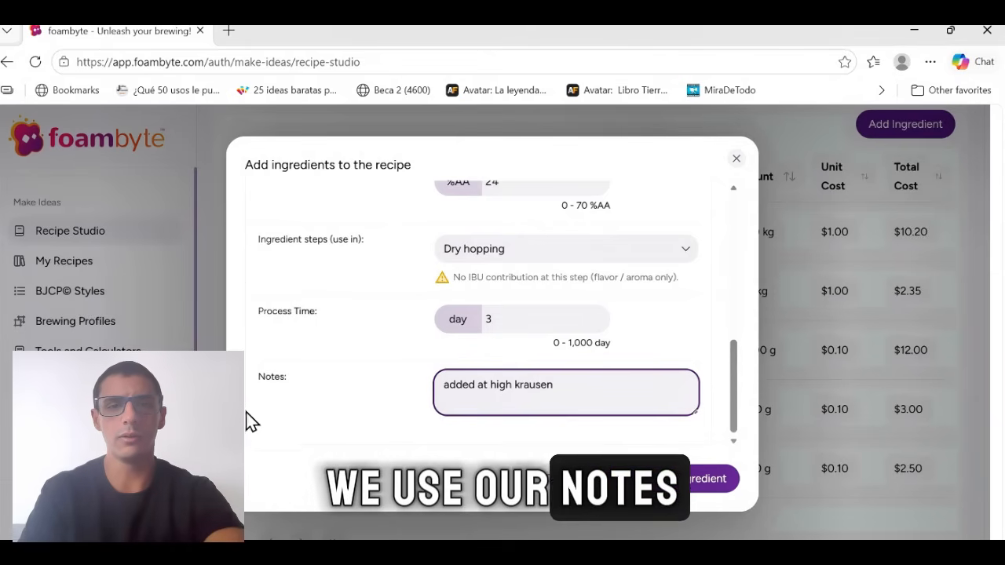
# Browse the available ingredient steps, keep Dry hopping, and add the Mosaic Cryo hop to the recipe.
pyautogui.click(574, 251)
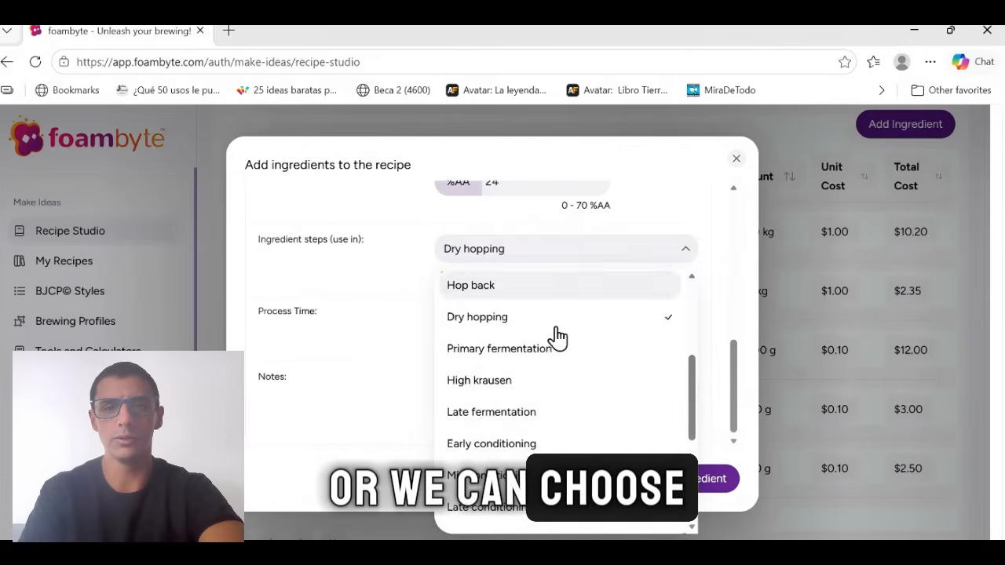
pyautogui.scroll(-2, 550, 361)
pyautogui.scroll(-2, 546, 434)
pyautogui.scroll(5, 546, 434)
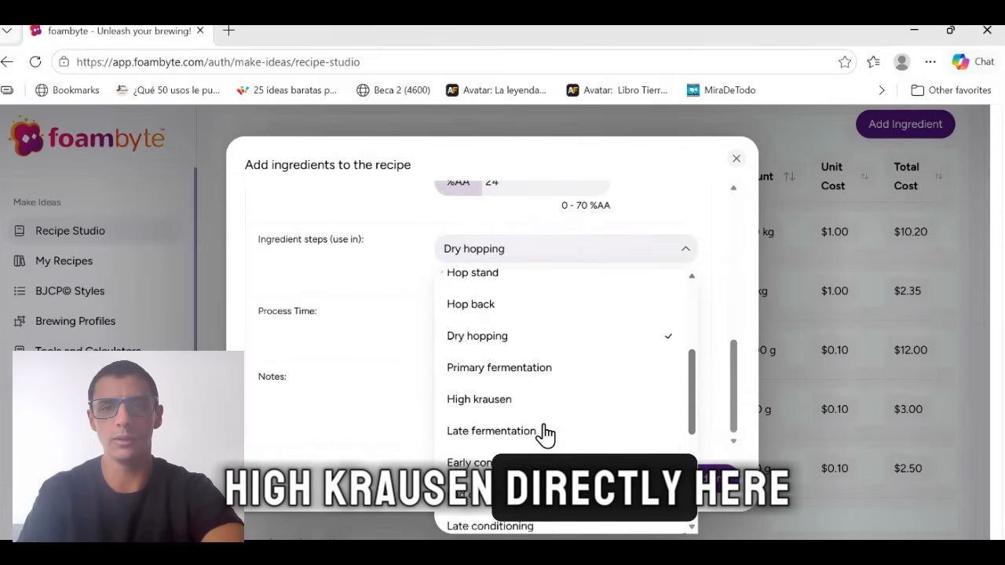
pyautogui.scroll(-3, 538, 343)
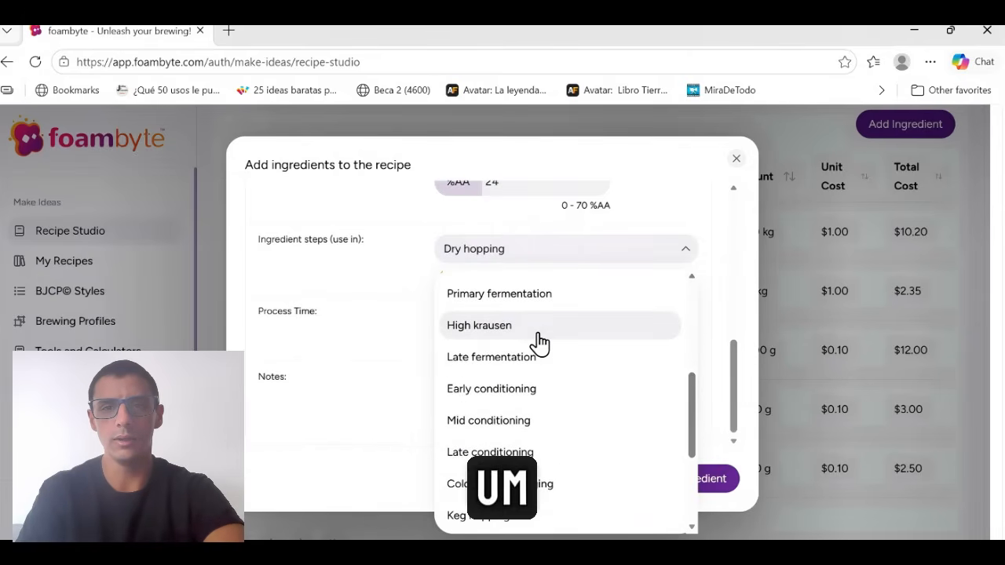
pyautogui.click(352, 299)
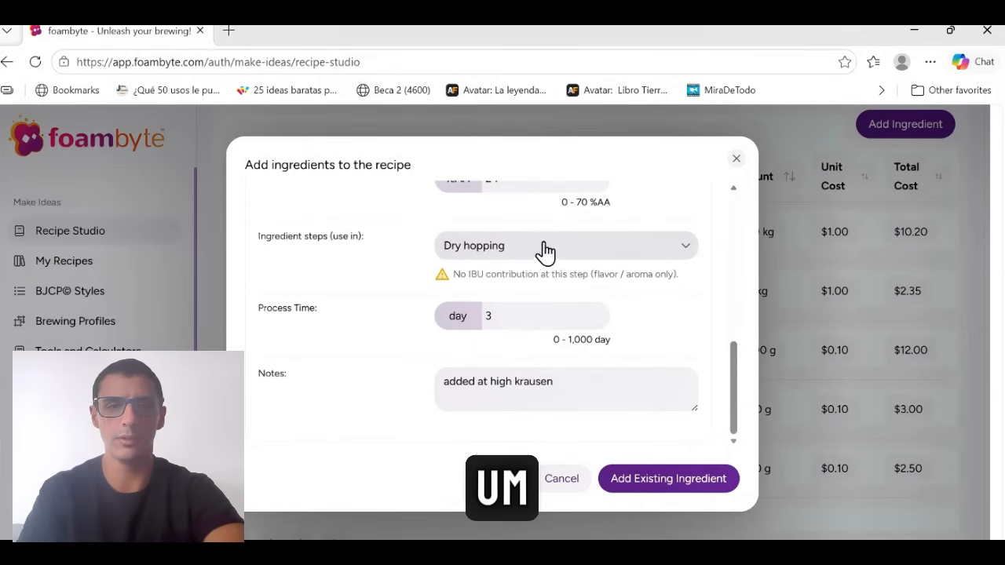
pyautogui.click(736, 481)
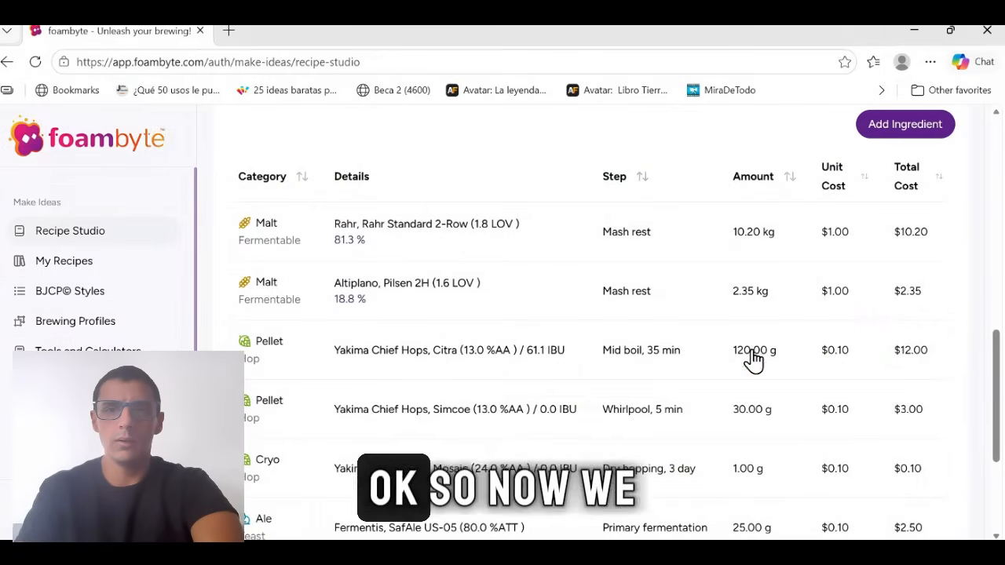
# Review the recipe's gravity, ABV, IBU and style chart, then open its water profile settings.
pyautogui.scroll(5, 751, 359)
pyautogui.scroll(4, 753, 359)
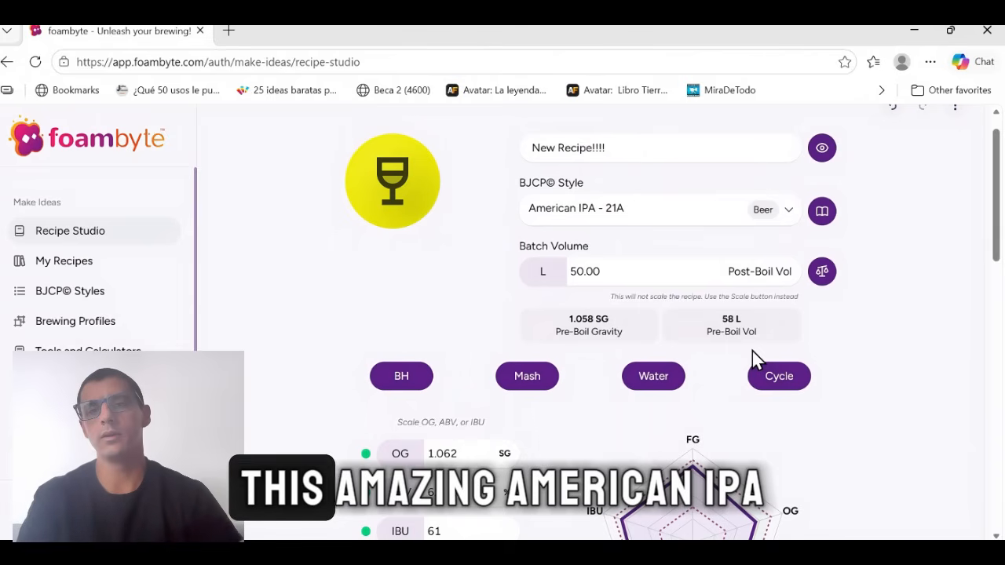
pyautogui.scroll(-1, 752, 358)
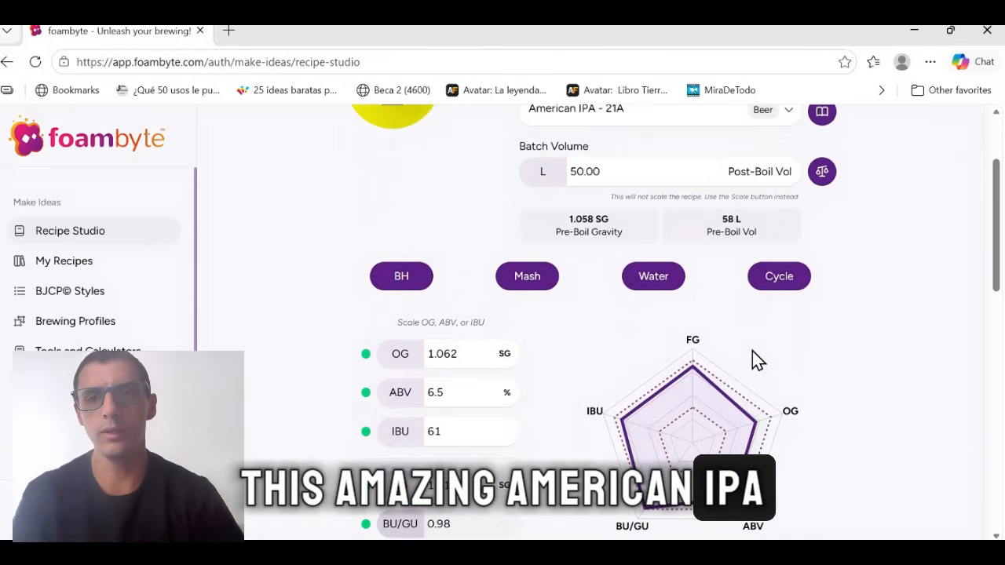
pyautogui.scroll(-3, 753, 359)
pyautogui.scroll(2, 752, 359)
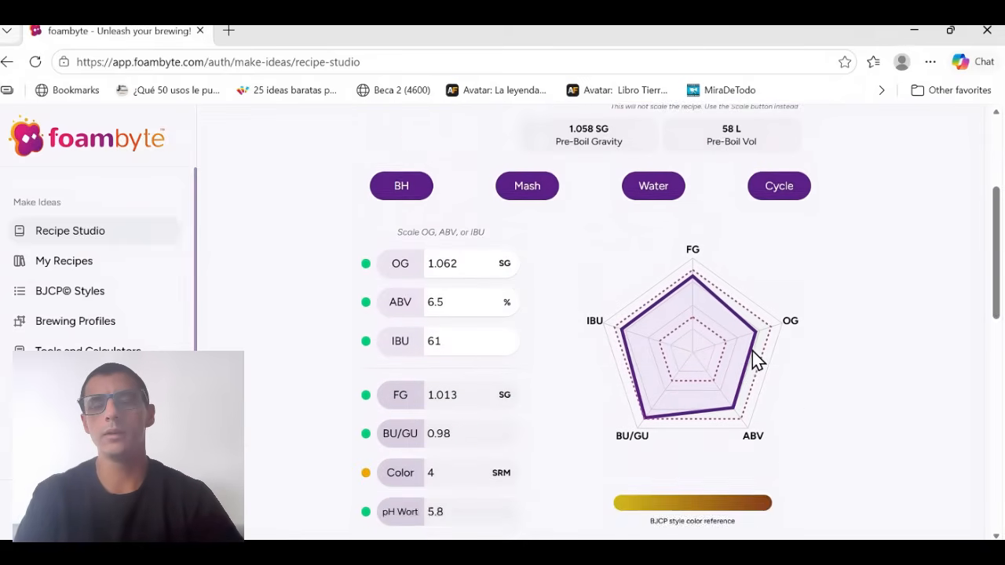
pyautogui.scroll(1, 752, 359)
pyautogui.scroll(1, 753, 358)
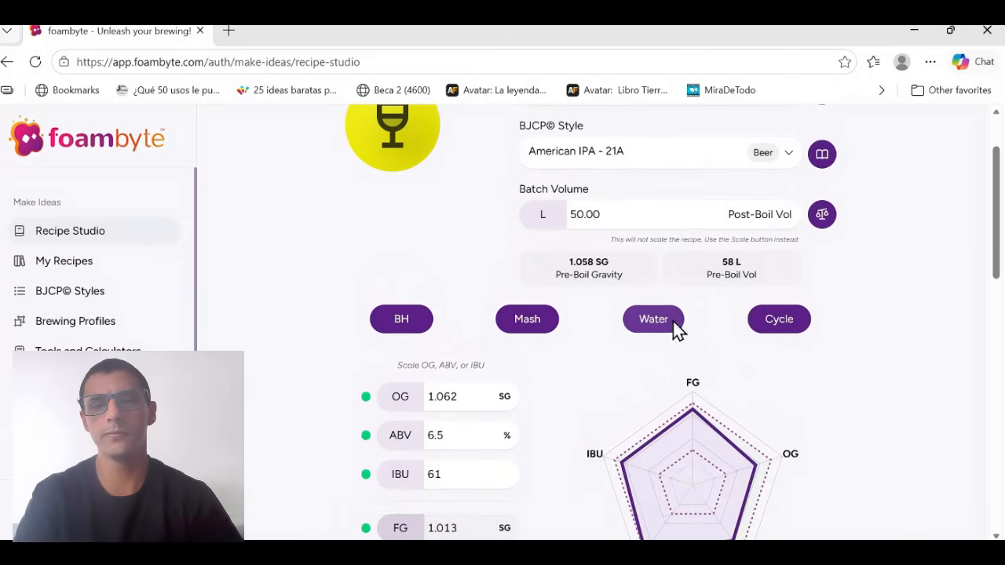
pyautogui.click(673, 328)
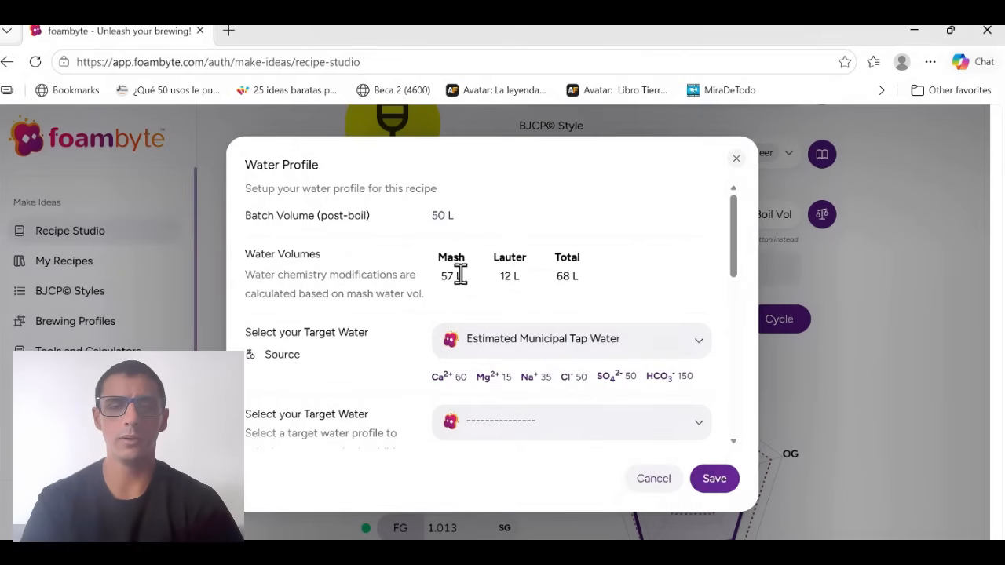
pyautogui.scroll(-1, 560, 361)
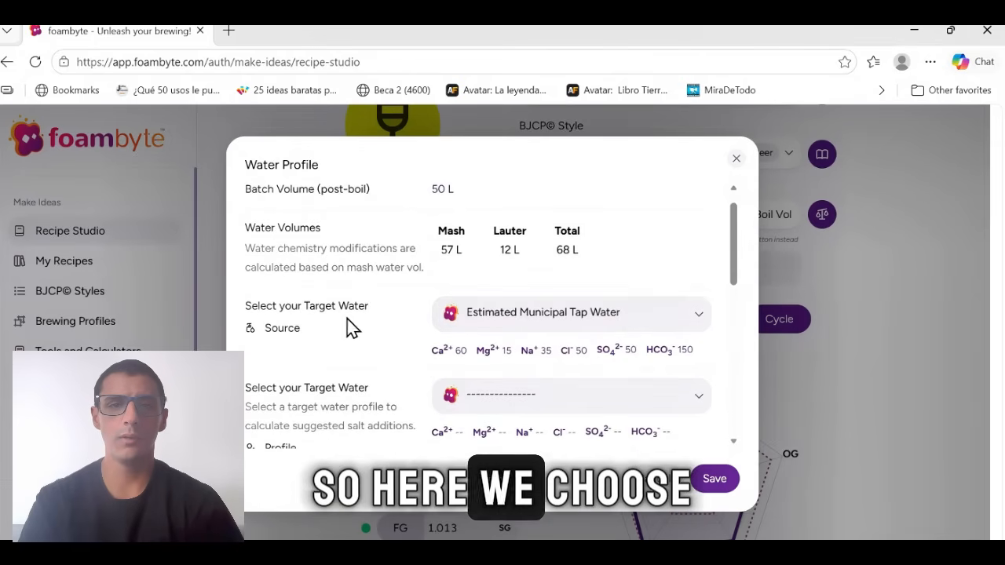
# Browse the source water profiles and keep Estimated Municipal Tap Water as the source.
pyautogui.click(509, 313)
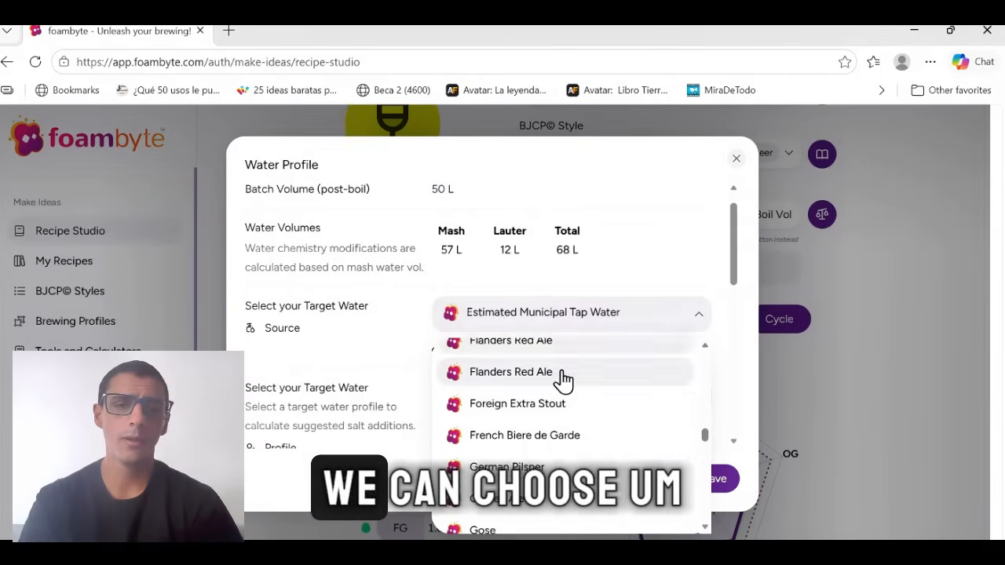
pyautogui.scroll(4, 562, 379)
pyautogui.scroll(1, 562, 380)
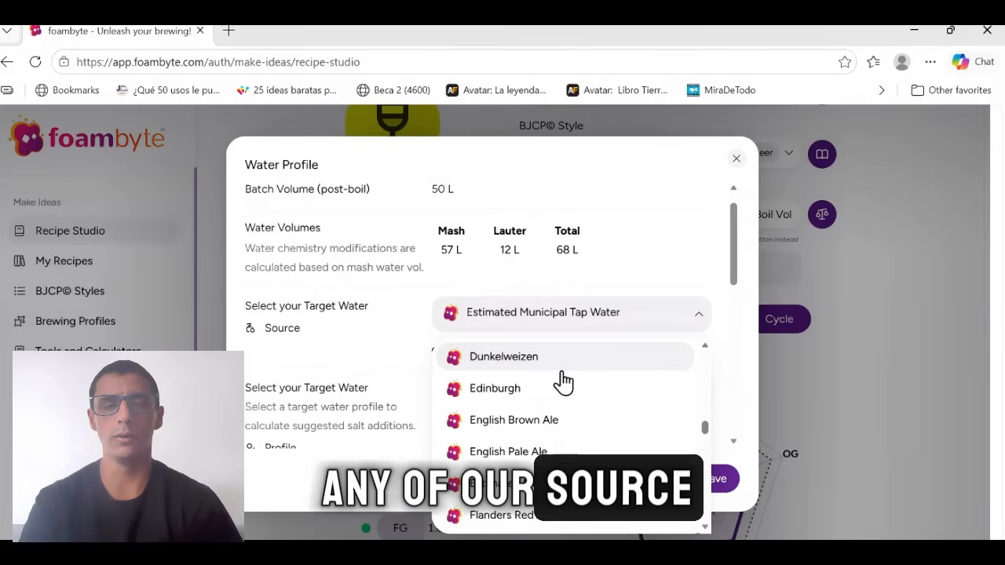
pyautogui.scroll(5, 564, 382)
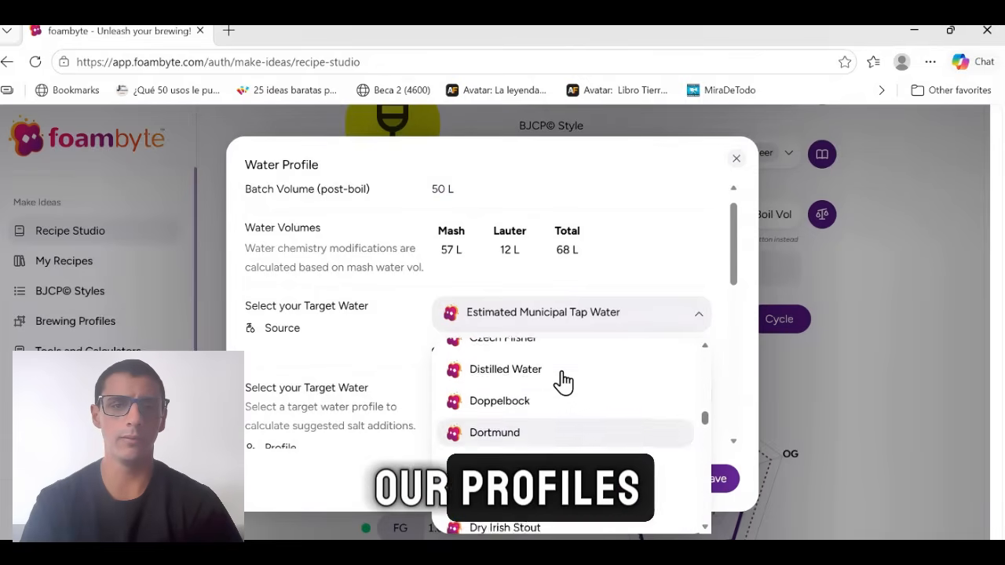
pyautogui.scroll(12, 564, 383)
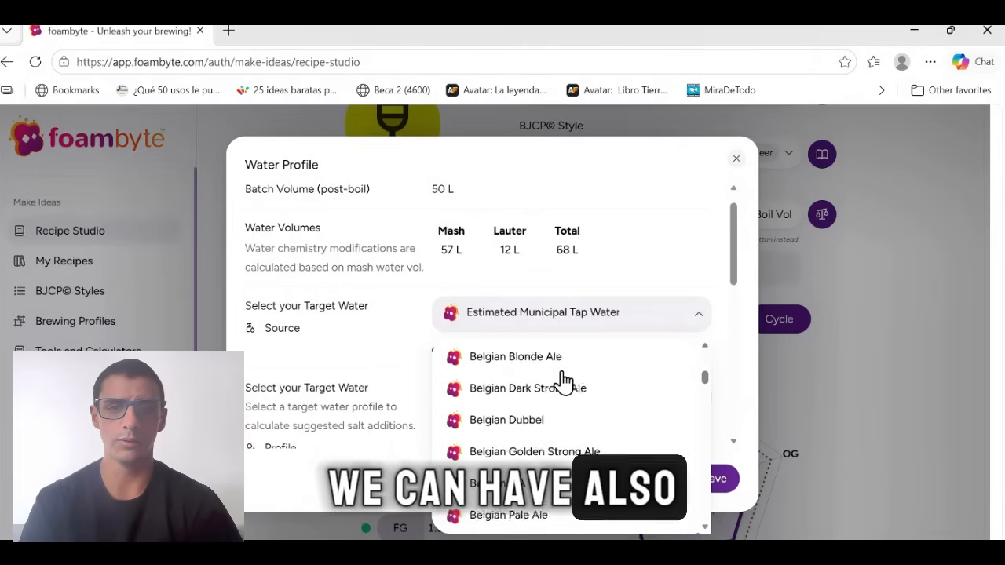
pyautogui.scroll(10, 564, 383)
pyautogui.scroll(-5, 564, 382)
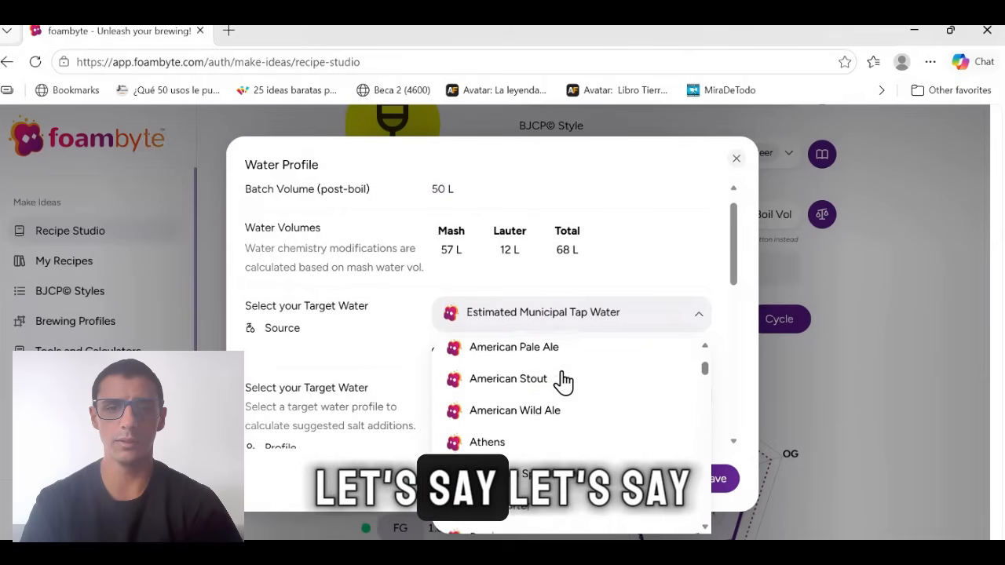
pyautogui.scroll(-1, 564, 383)
pyautogui.scroll(3, 562, 382)
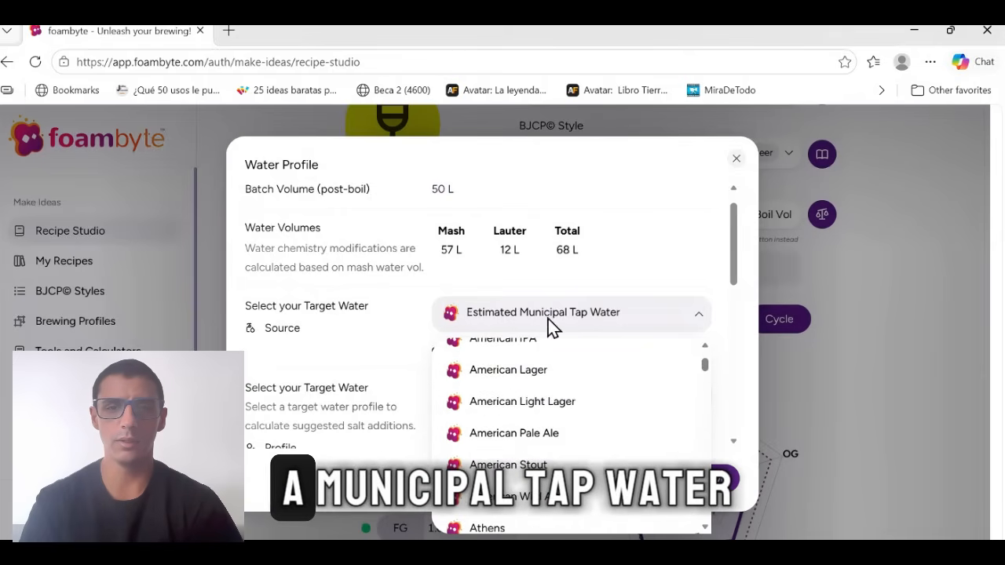
pyautogui.click(668, 302)
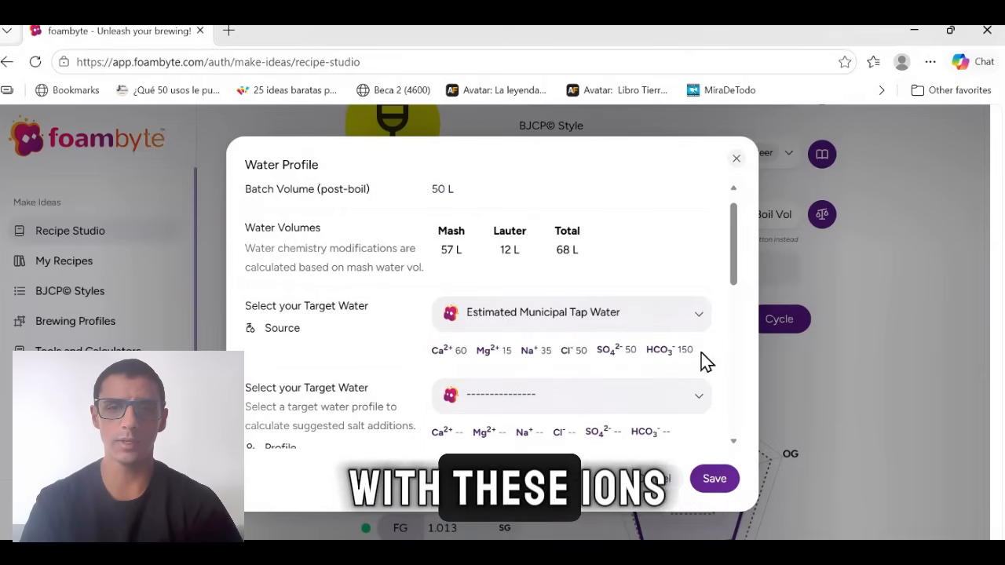
# Choose American IPA as the recipe's target water profile.
pyautogui.scroll(-1, 697, 348)
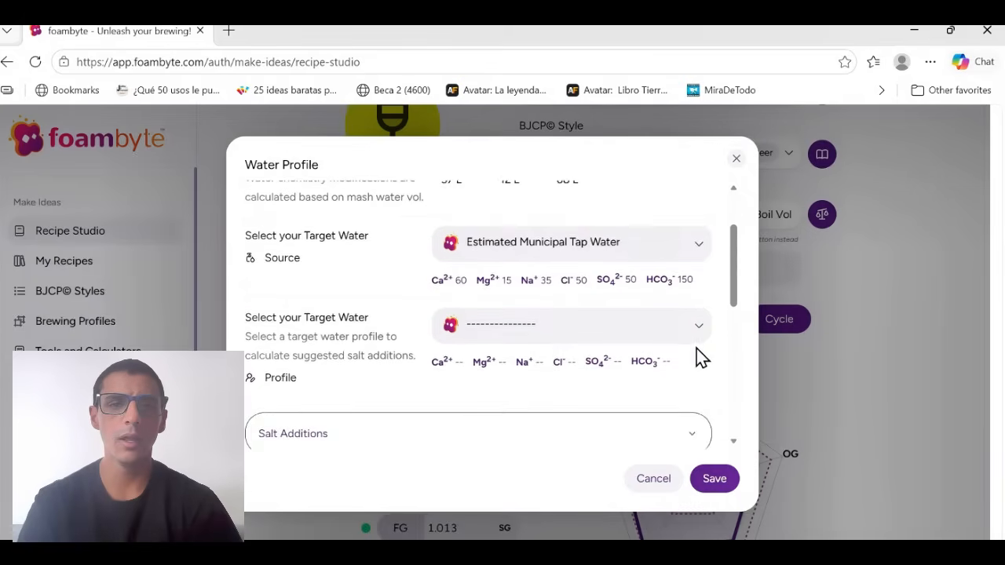
pyautogui.click(572, 328)
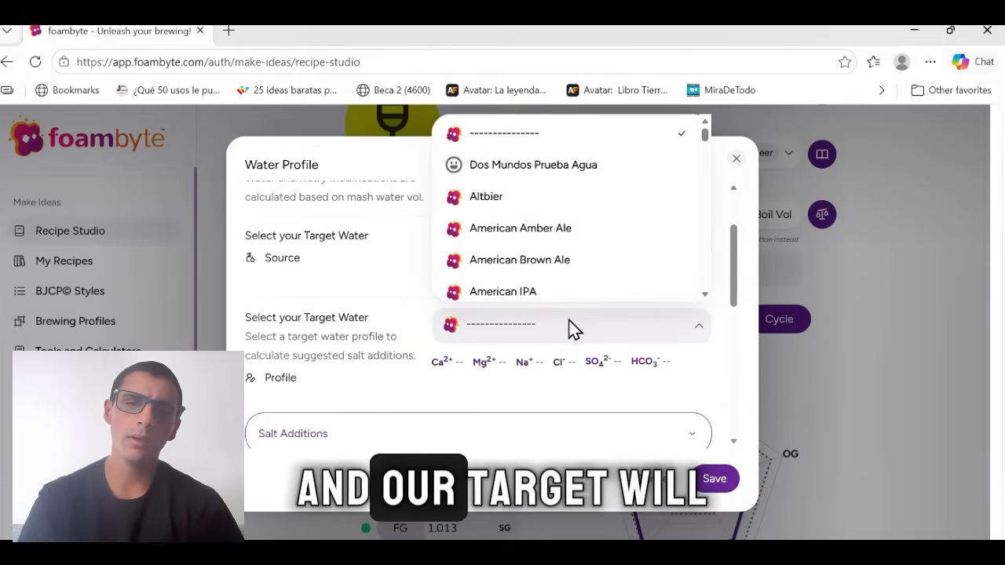
pyautogui.click(531, 295)
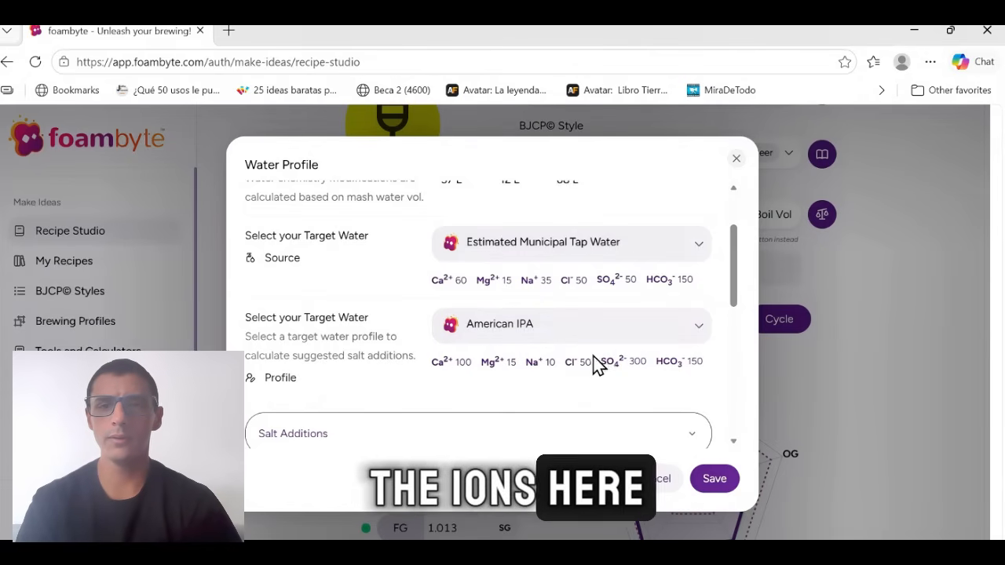
# Review the calculated salt additions and ion modifications for the target water, then save the water profile.
pyautogui.scroll(-3, 683, 376)
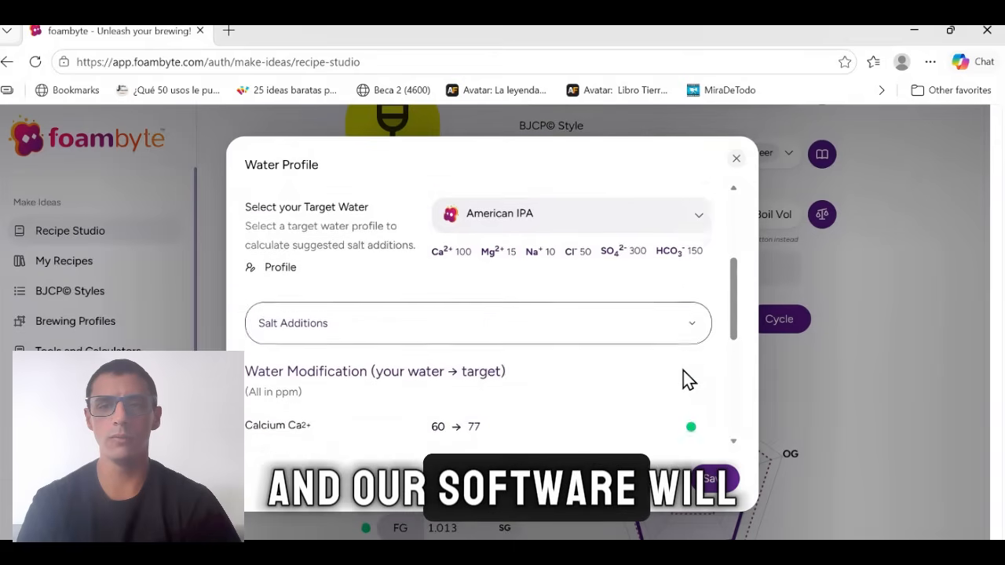
pyautogui.scroll(1, 683, 371)
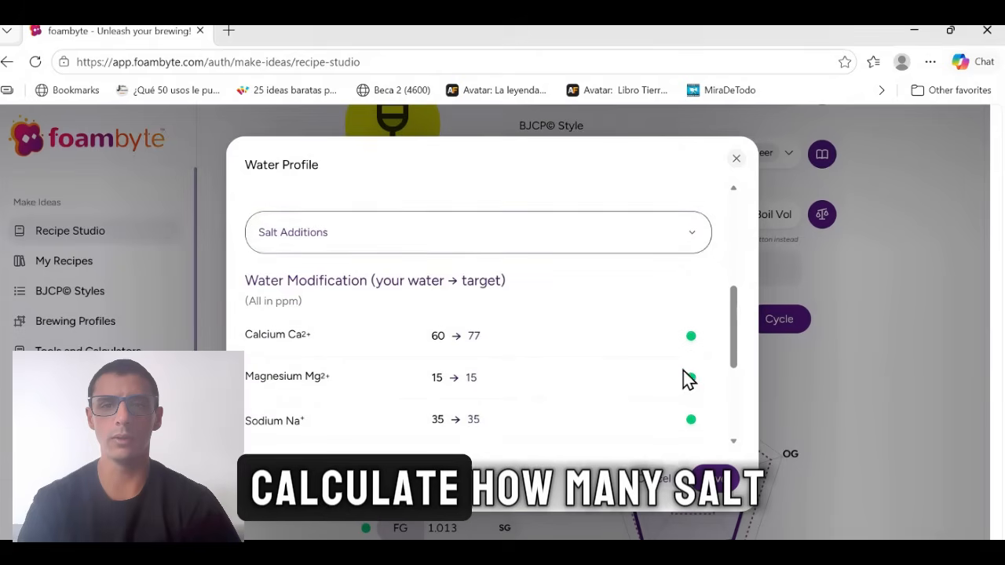
pyautogui.click(691, 243)
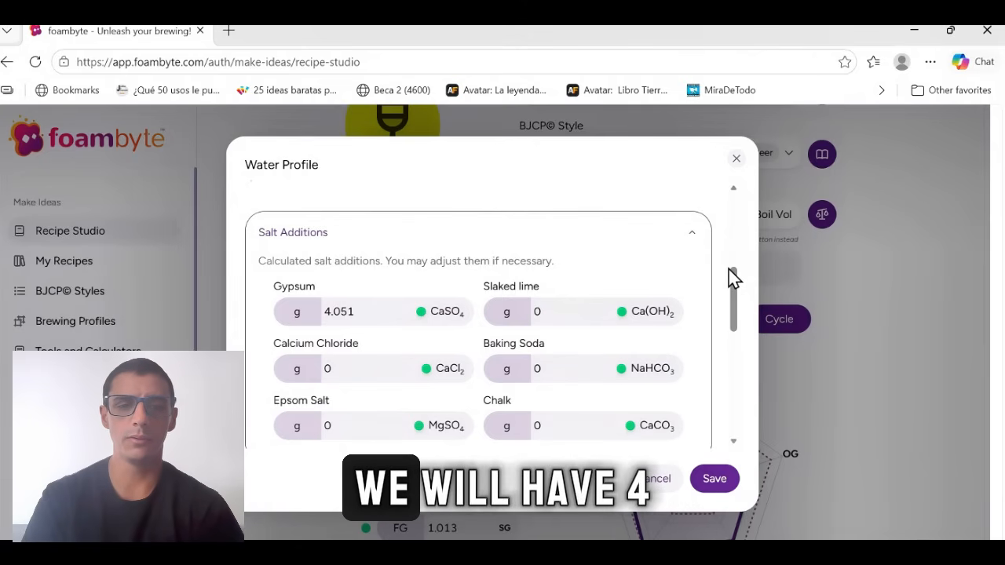
pyautogui.scroll(1, 590, 270)
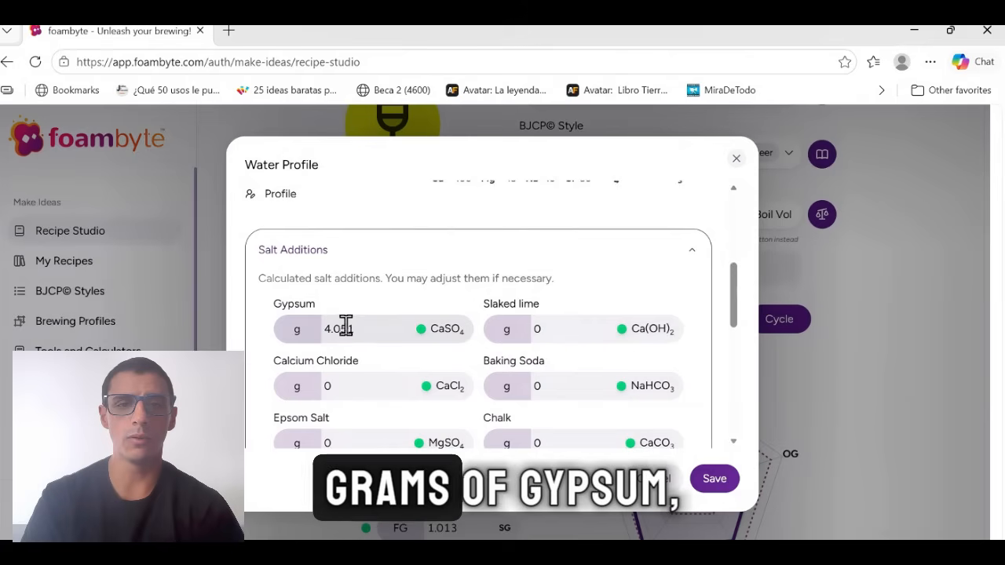
pyautogui.scroll(-3, 344, 314)
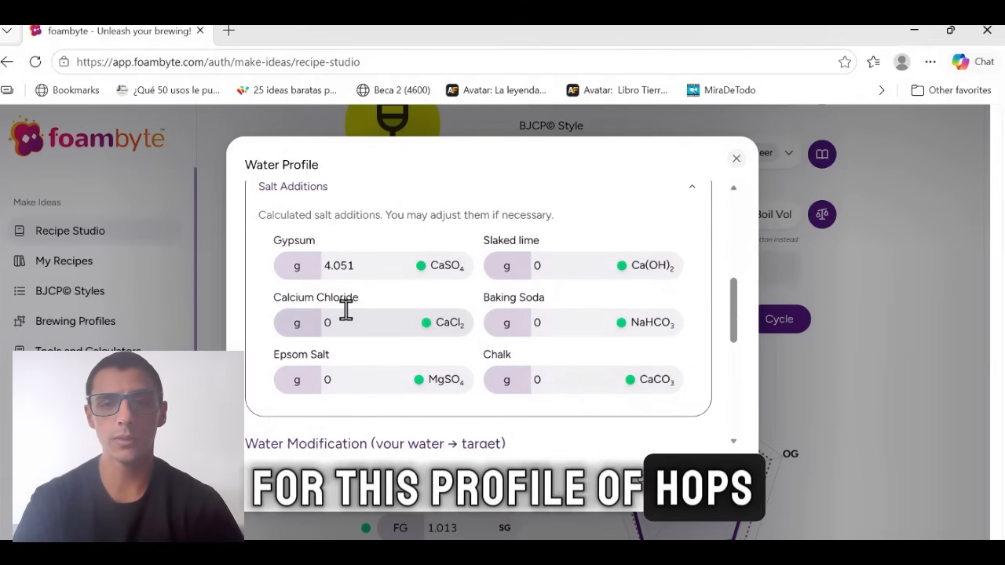
pyautogui.scroll(-5, 346, 310)
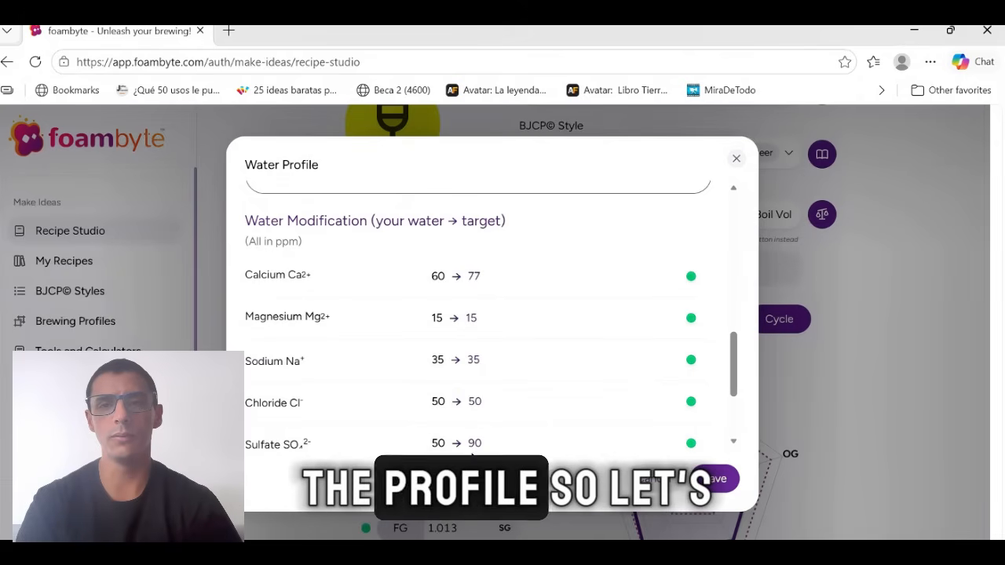
pyautogui.scroll(5, 448, 350)
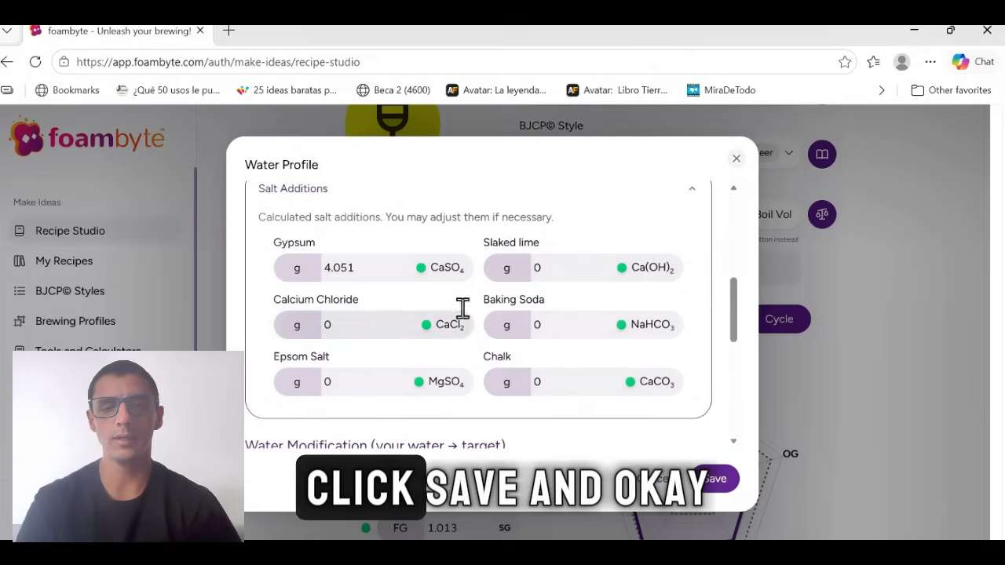
pyautogui.click(717, 479)
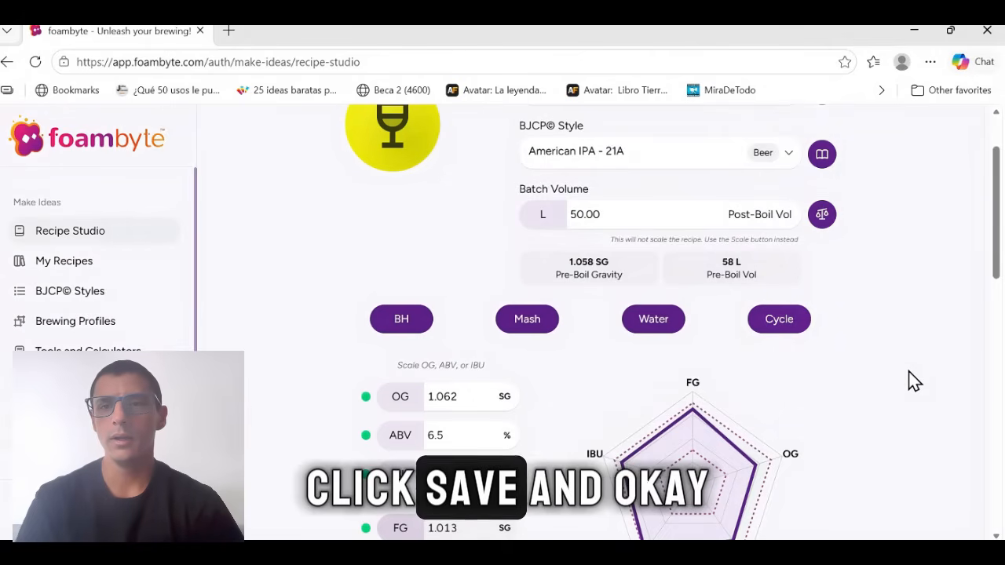
# View the recipe scaling option for the batch volume and close it without scaling.
pyautogui.scroll(1, 914, 381)
pyautogui.scroll(1, 915, 382)
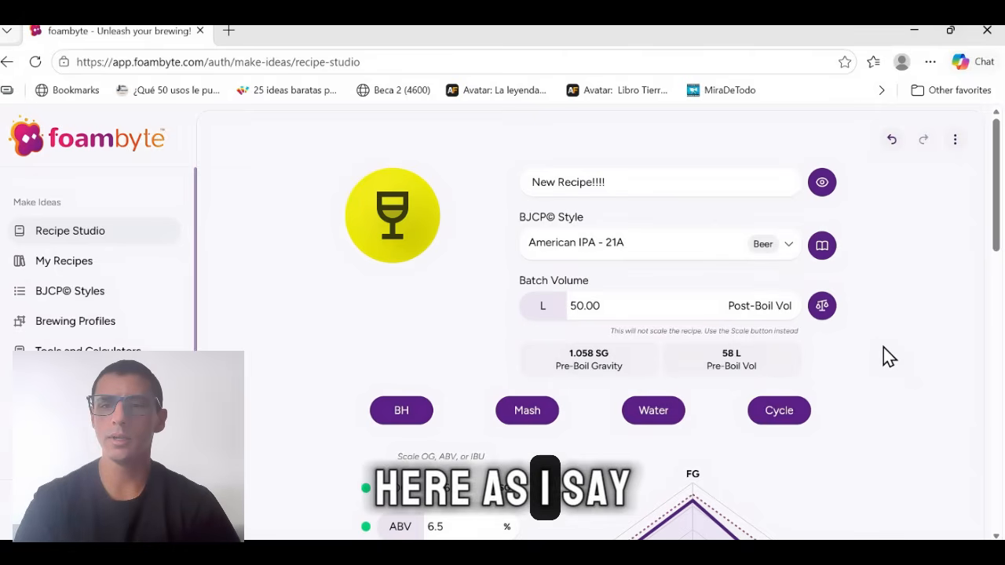
pyautogui.click(822, 314)
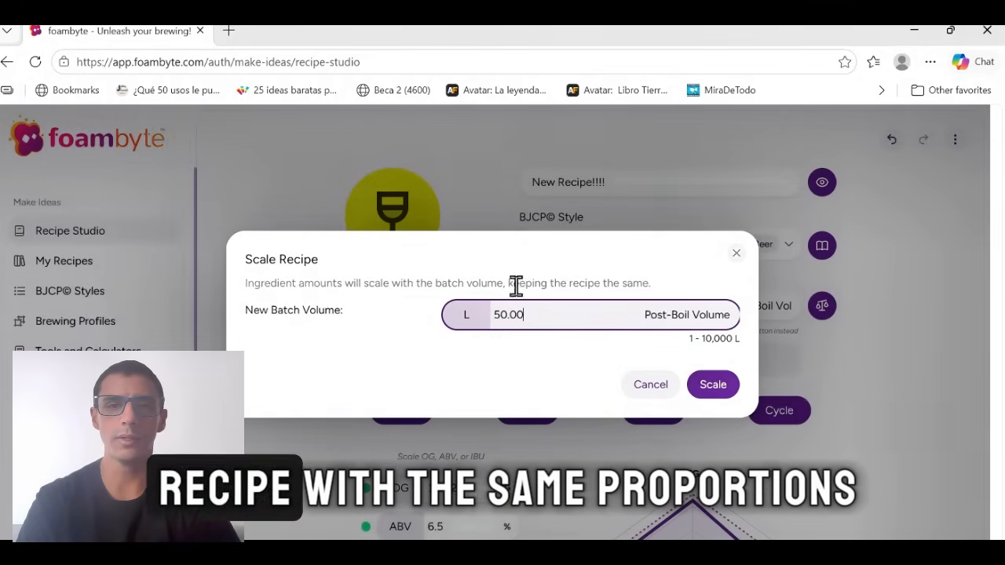
pyautogui.click(735, 259)
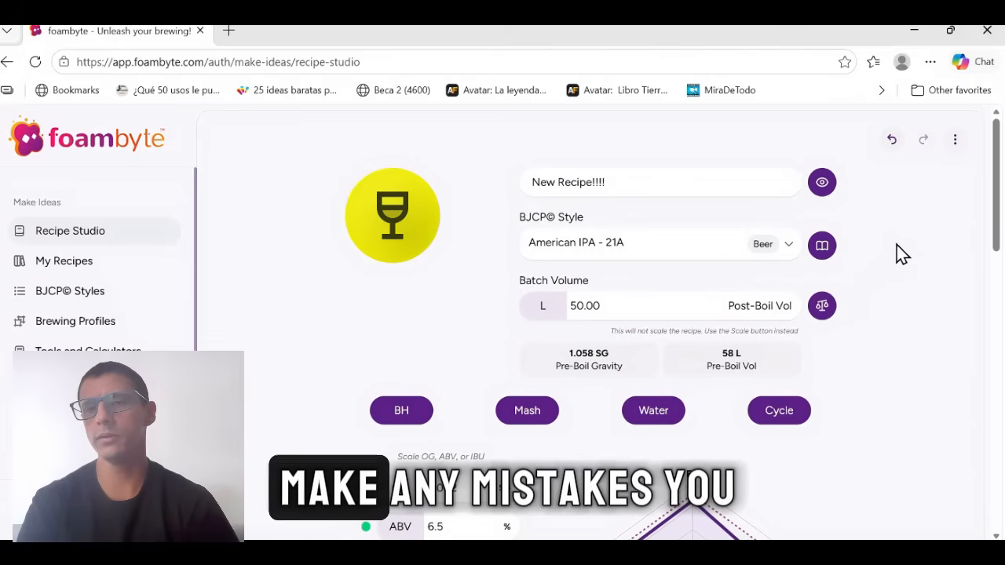
# View the BJCP style details for American IPA and close them.
pyautogui.click(822, 247)
pyautogui.click(876, 160)
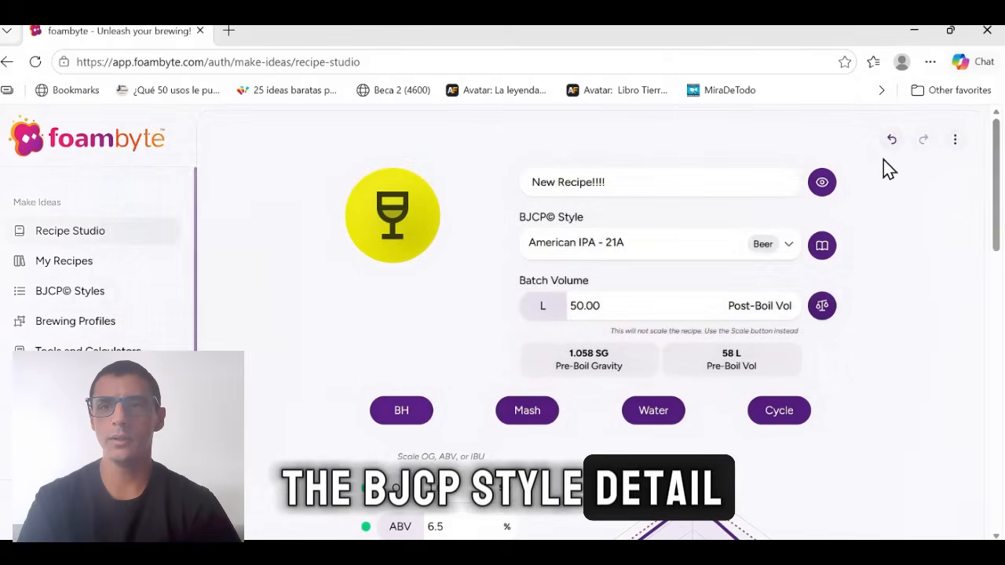
# Review the recipe summary's vitals, ingredients, mash and boil, brew cycle, water and recipe notes, and close the summary.
pyautogui.click(824, 187)
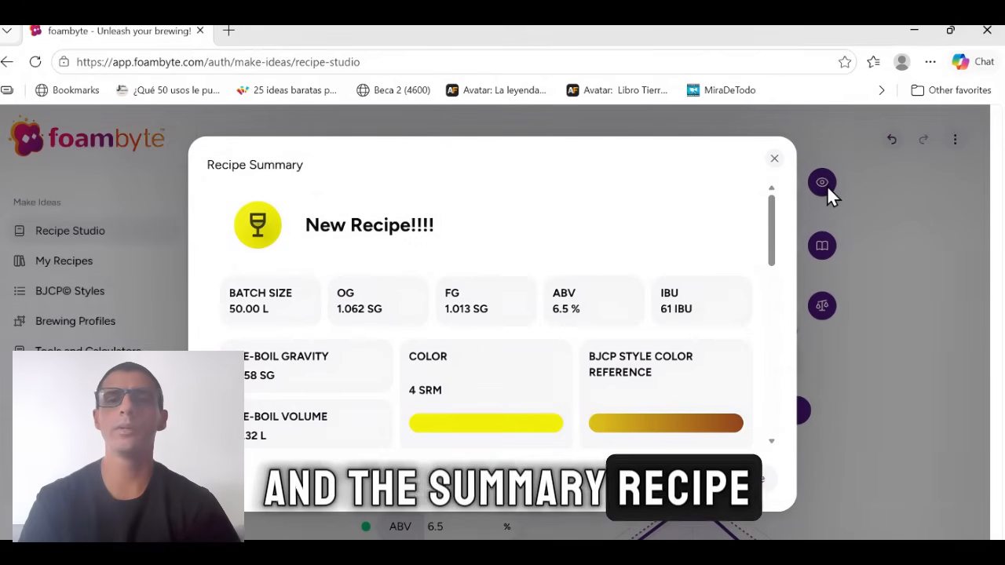
pyautogui.scroll(-2, 703, 280)
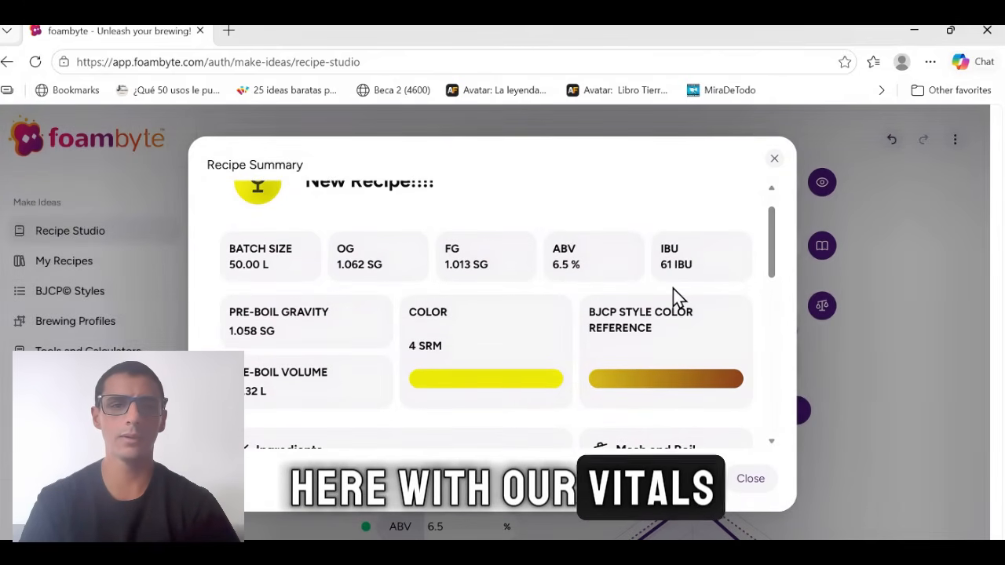
pyautogui.scroll(-5, 673, 289)
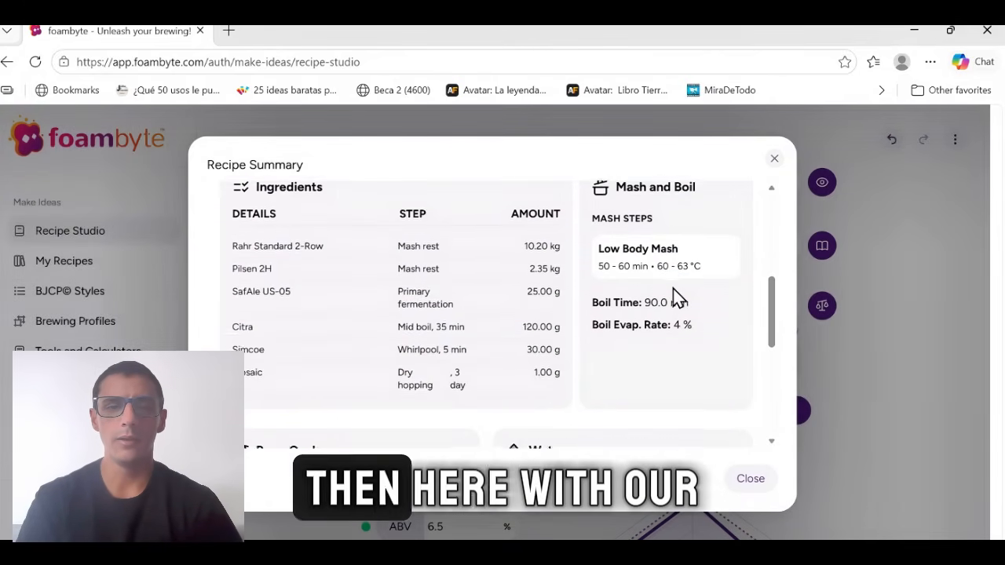
pyautogui.scroll(1, 673, 289)
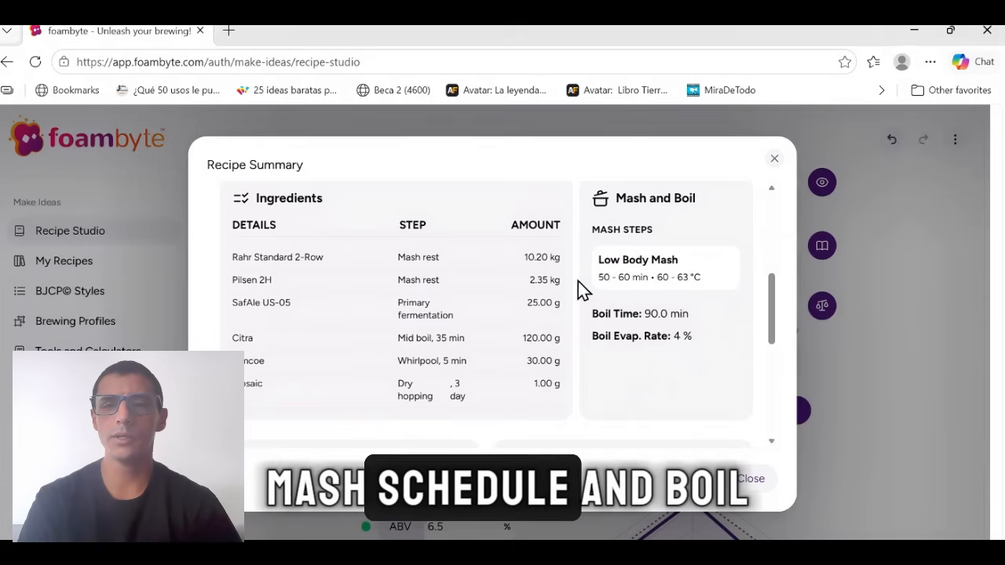
pyautogui.scroll(-3, 669, 372)
pyautogui.scroll(3, 669, 372)
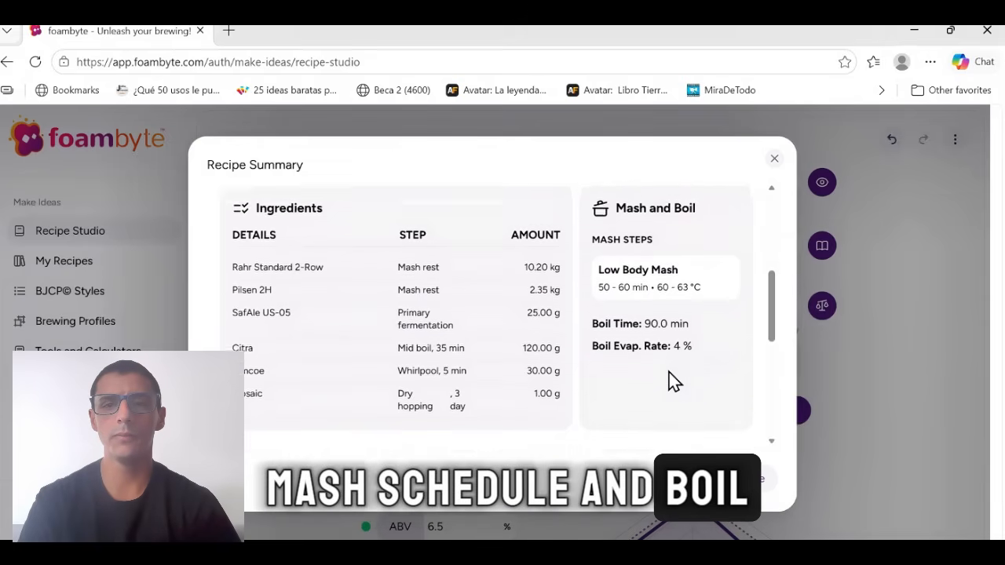
pyautogui.scroll(-3, 669, 372)
pyautogui.scroll(-3, 669, 372)
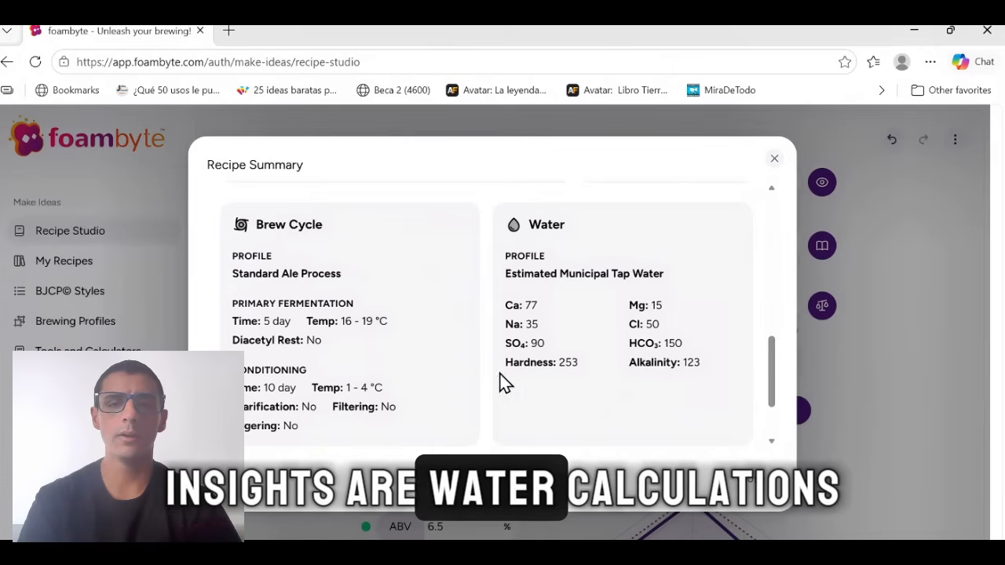
pyautogui.scroll(-2, 652, 367)
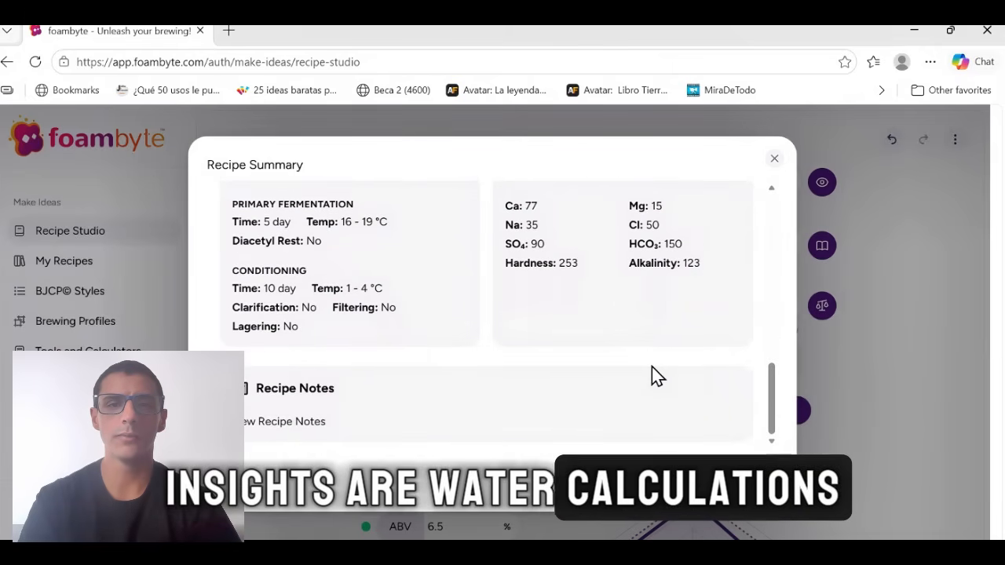
pyautogui.click(775, 160)
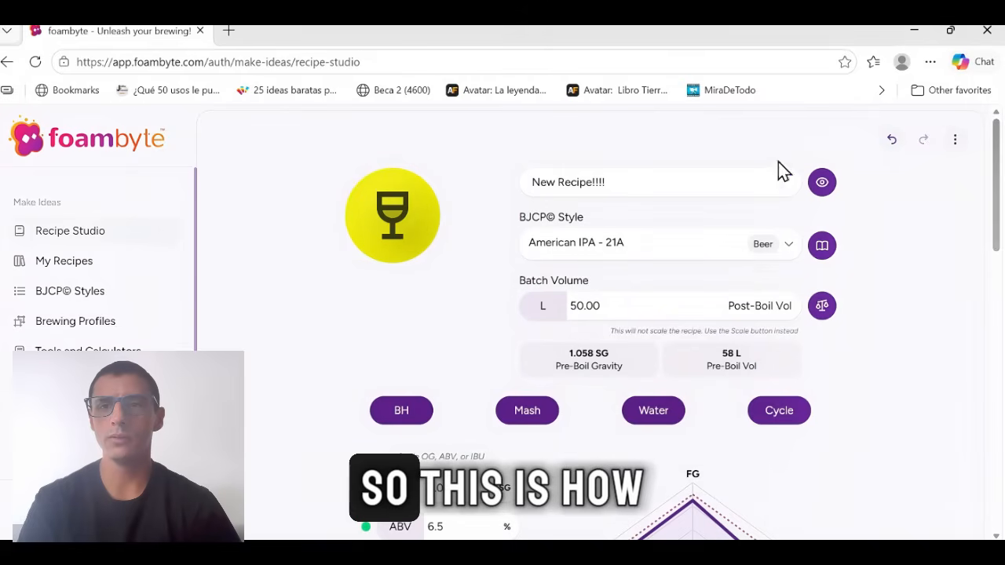